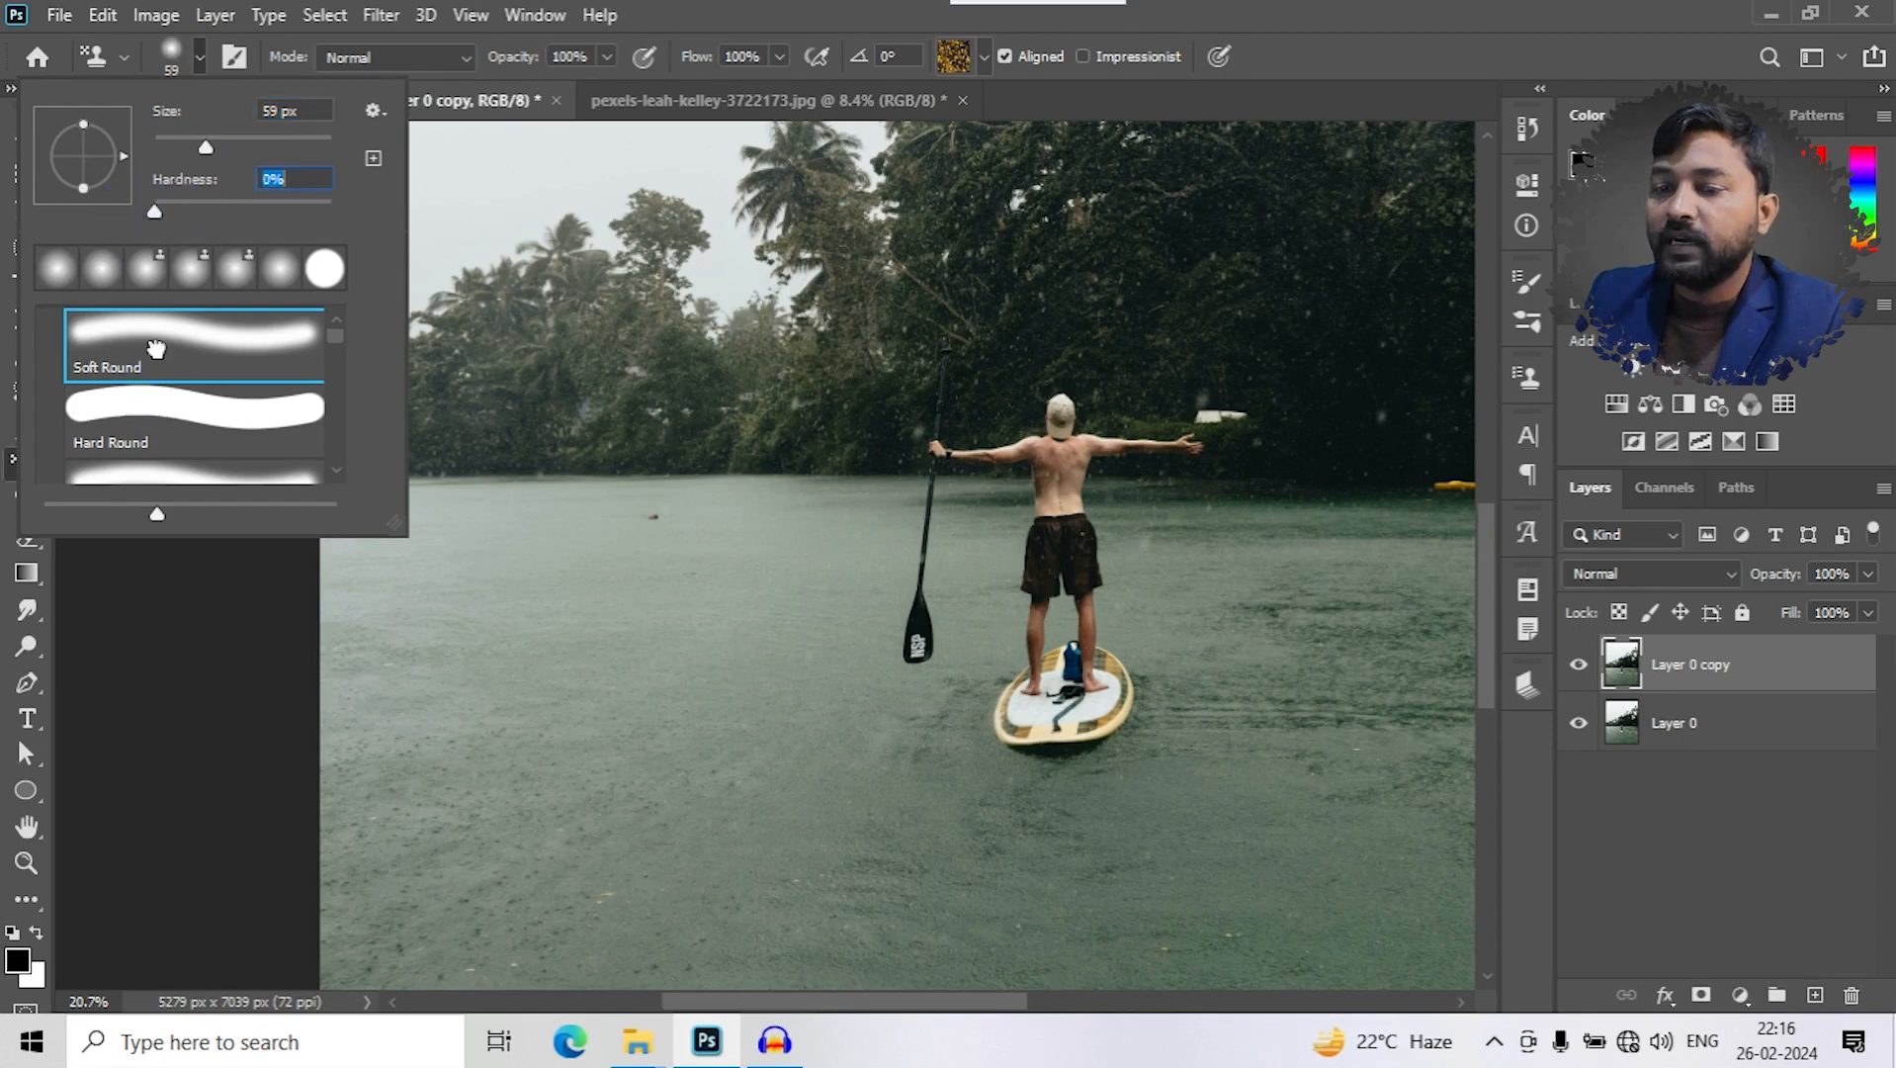
- Choose the Hard Round brush tip, open its detailed brush settings and collapse them again
{"action": "left_click", "coordinate": [166, 413]}
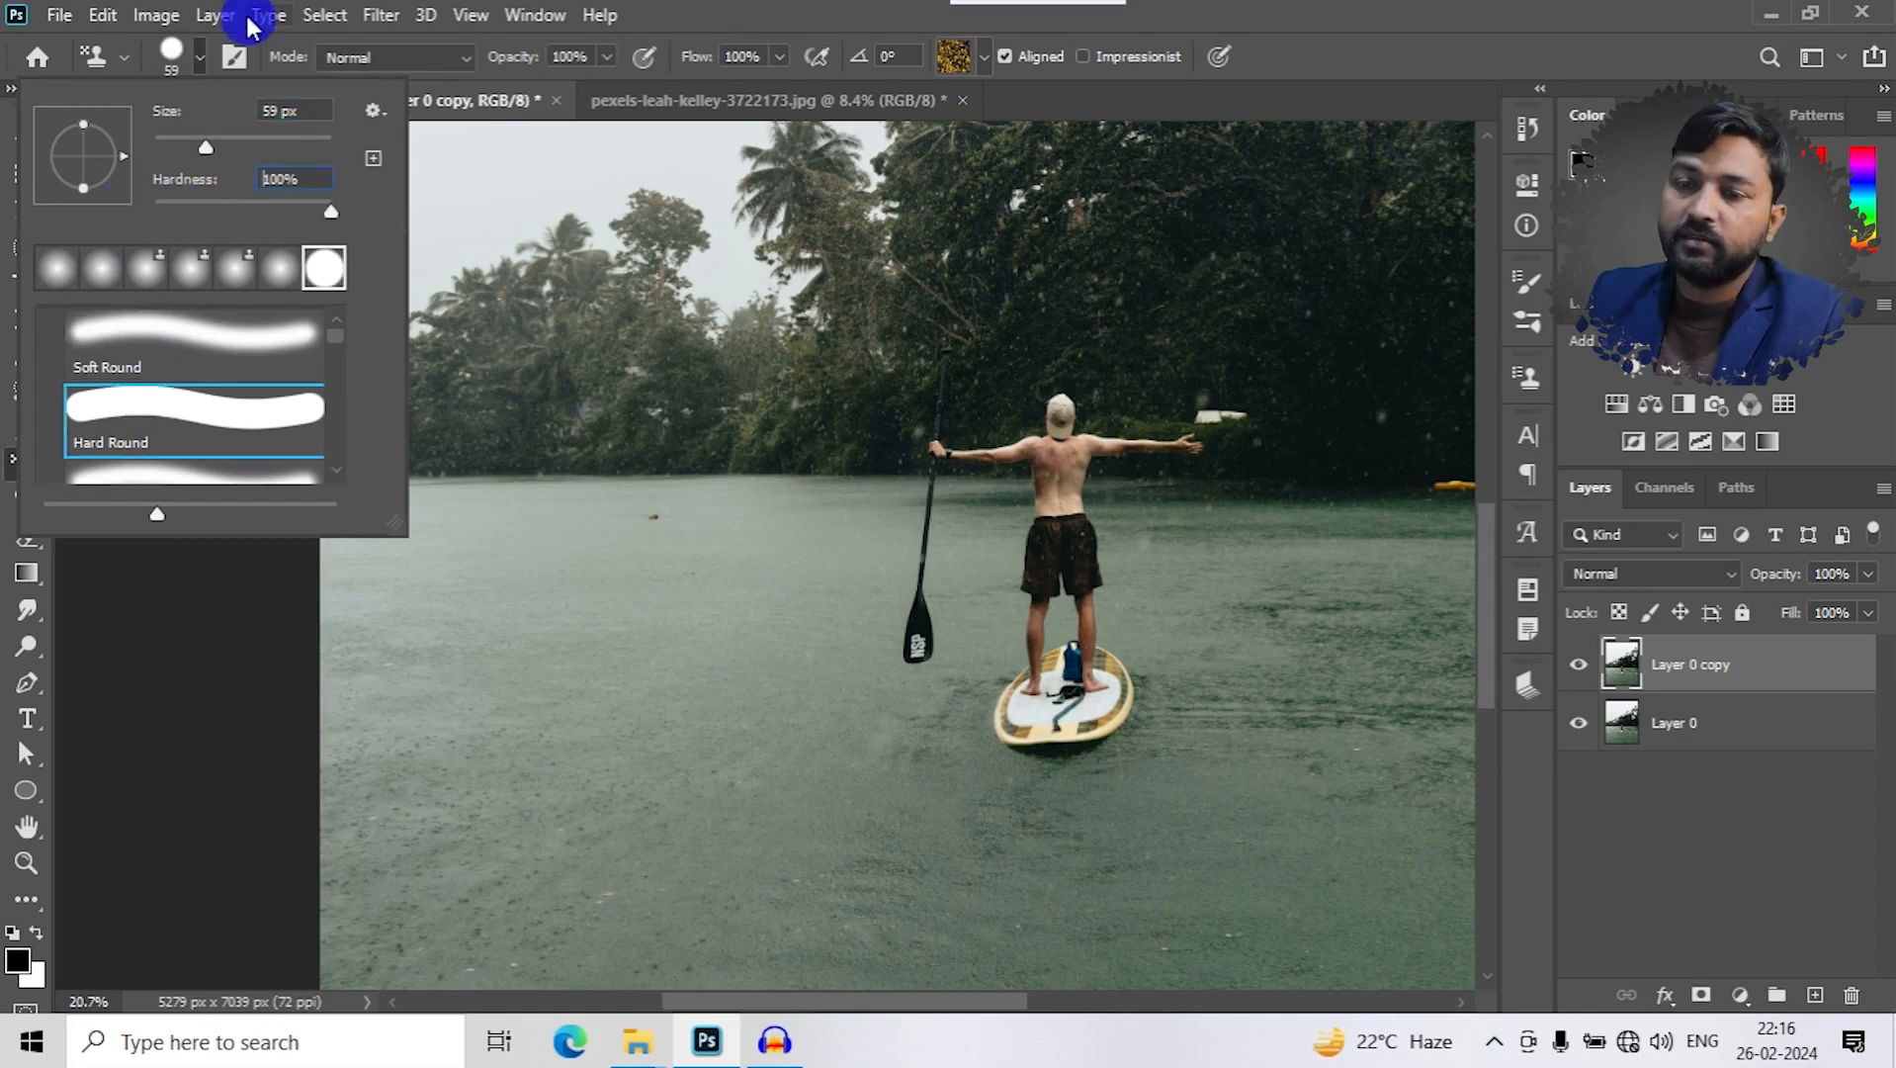
{"action": "left_click", "coordinate": [228, 53]}
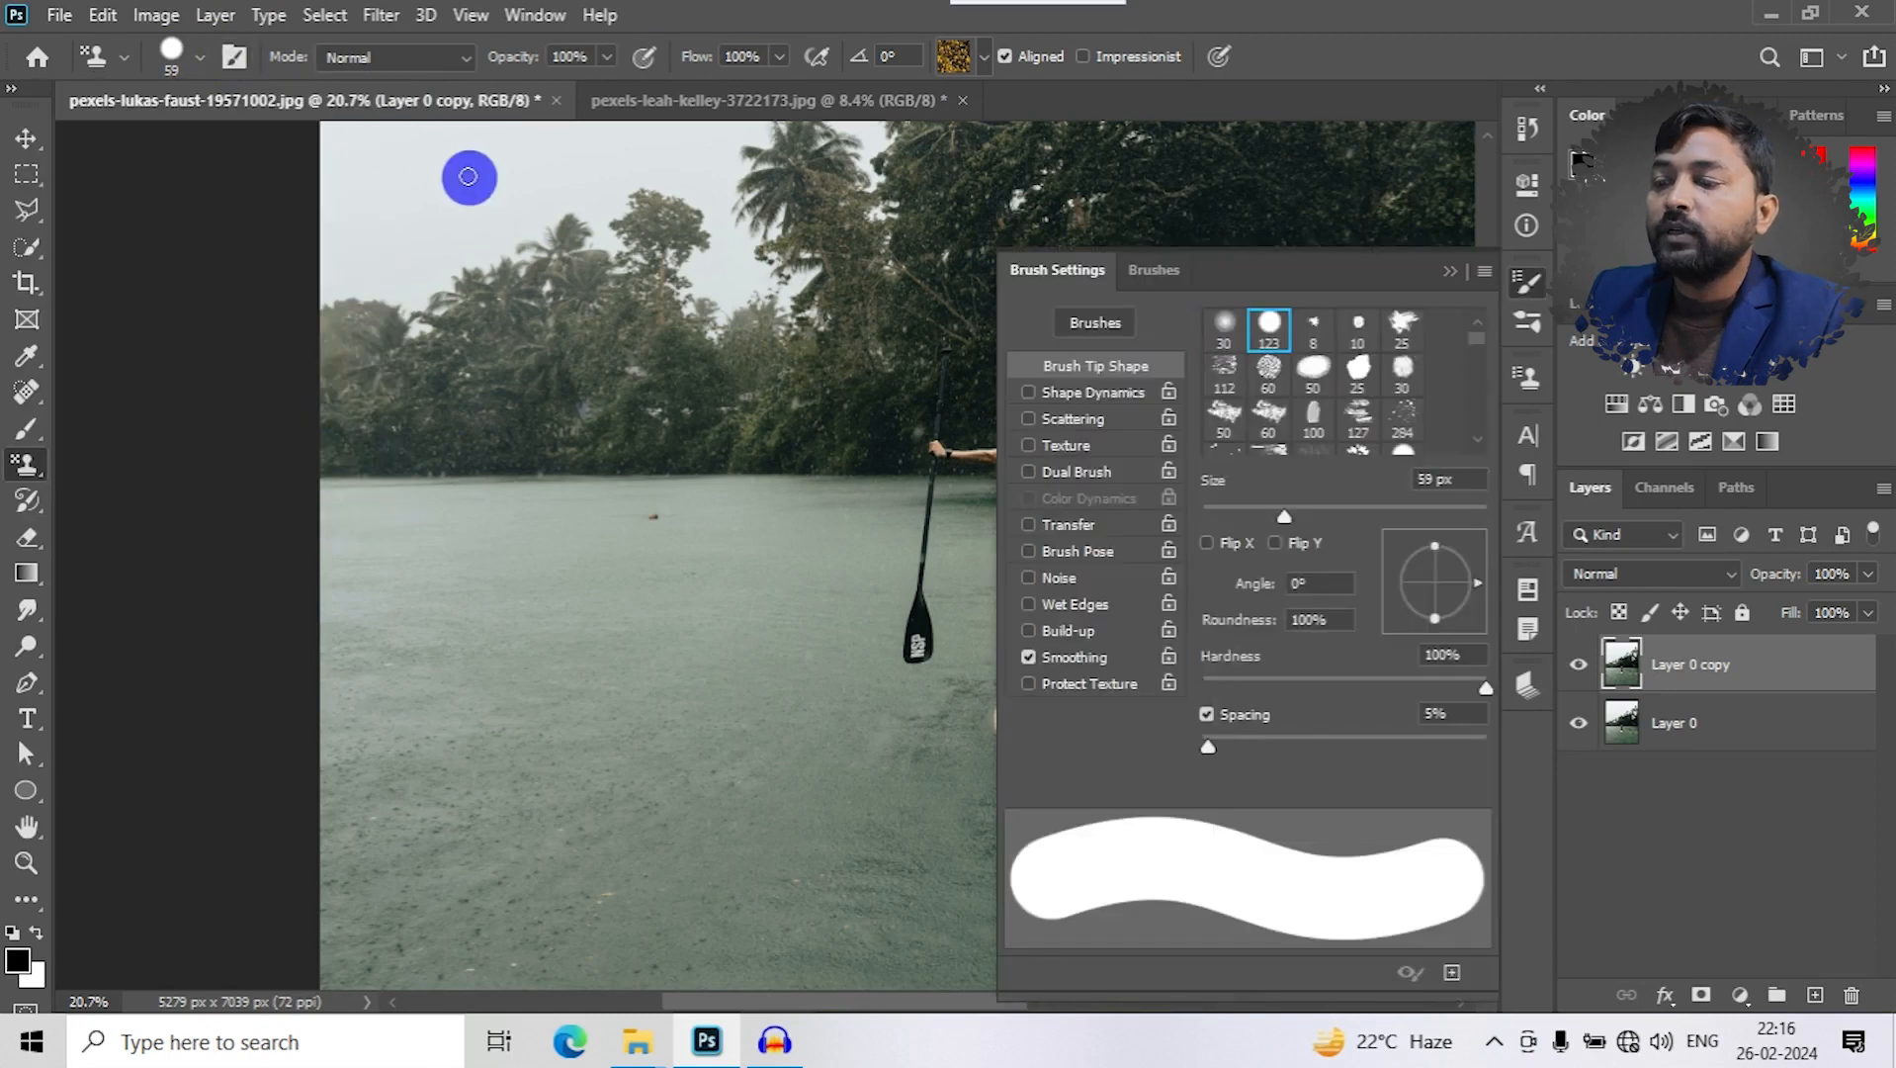
{"action": "left_click", "coordinate": [1450, 268]}
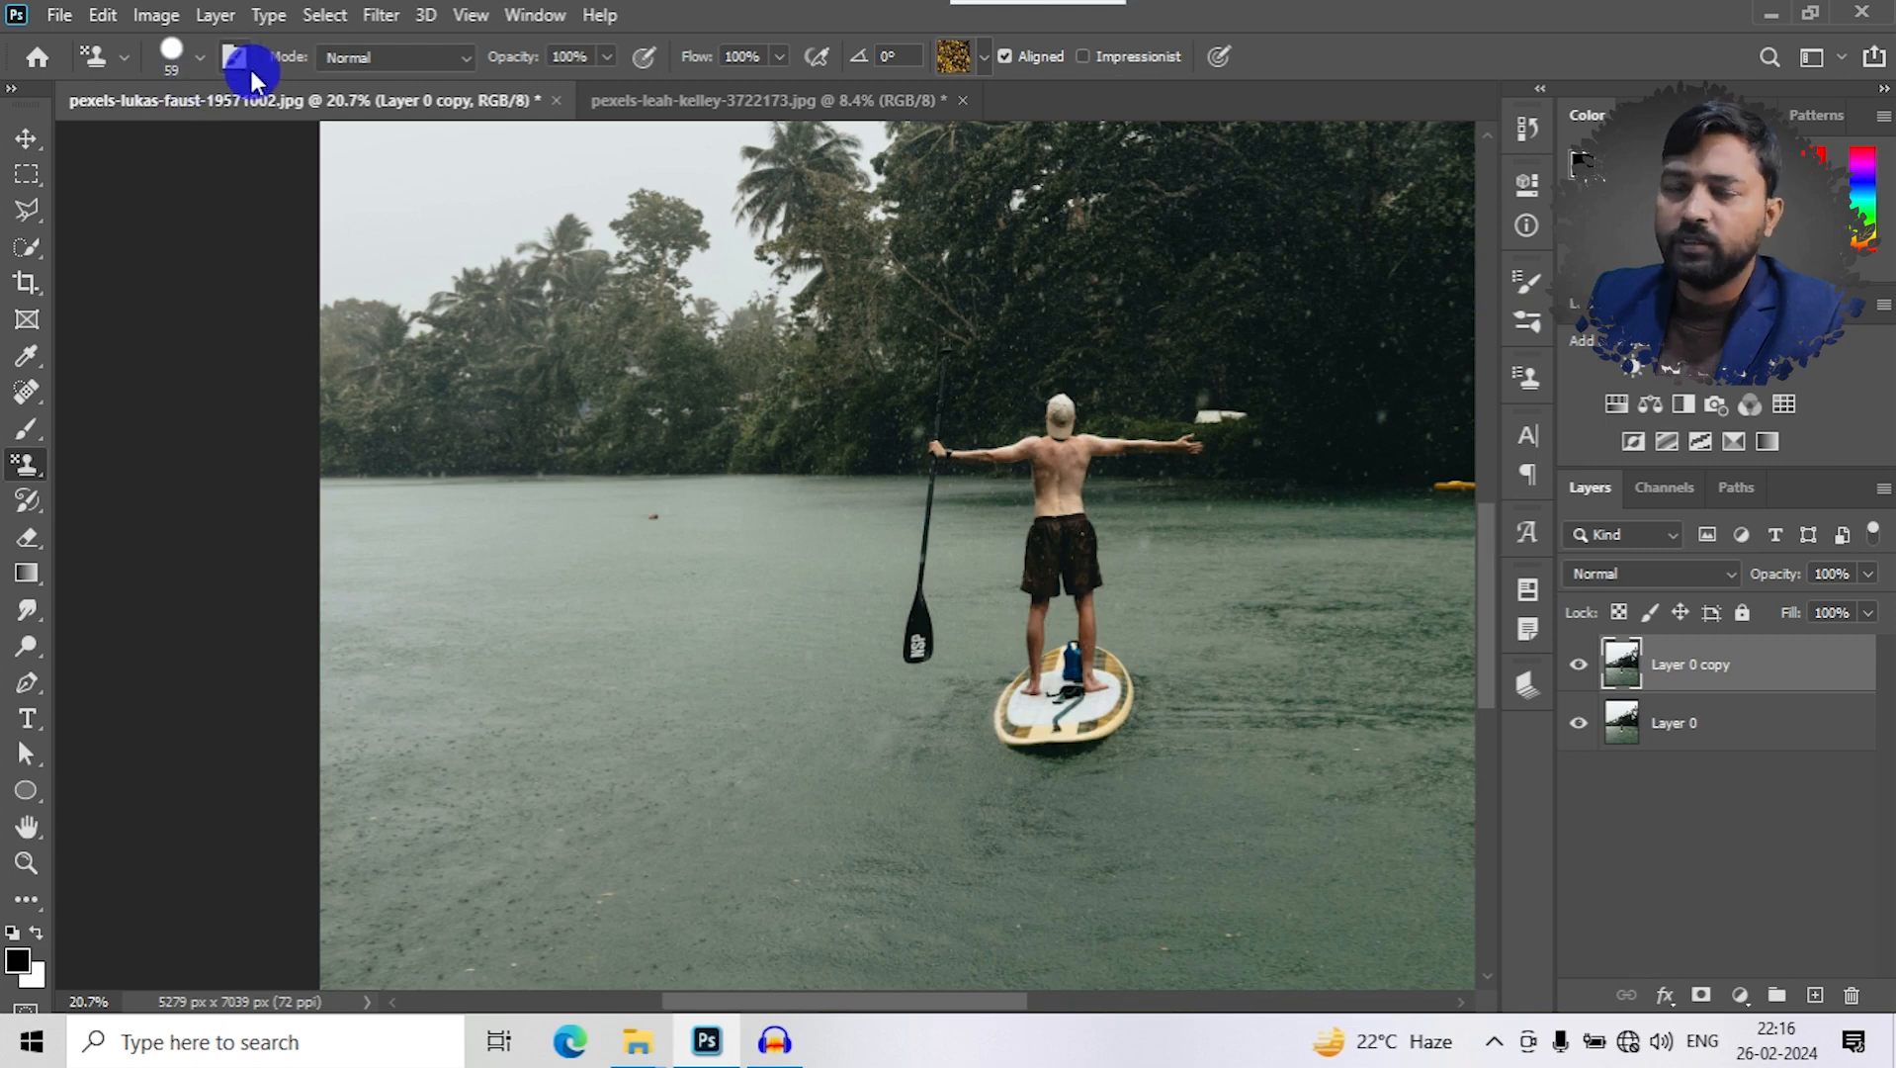
- Set the Pattern Stamp's blend mode to Multiply, and bring up its opacity slider and the Trees pattern choices
{"action": "left_click", "coordinate": [450, 67]}
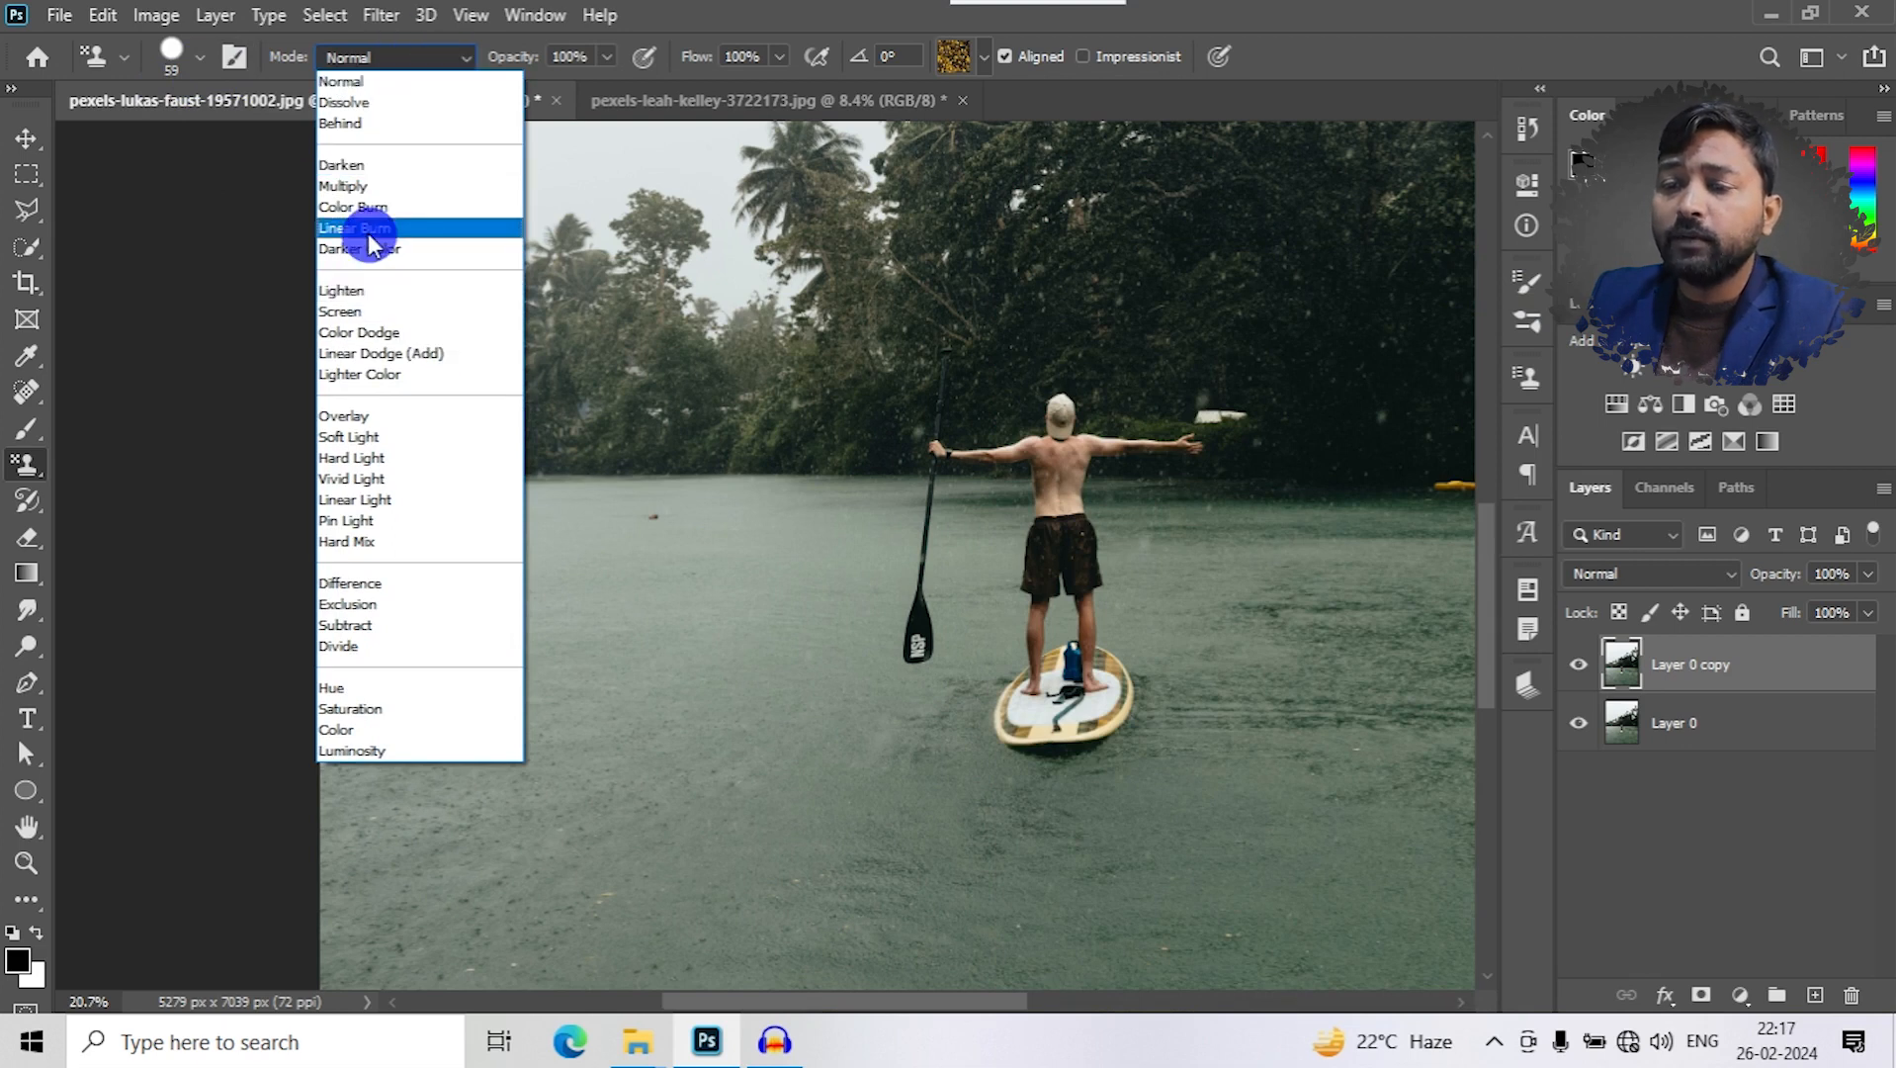
{"action": "left_click", "coordinate": [350, 186]}
{"action": "left_click", "coordinate": [605, 58]}
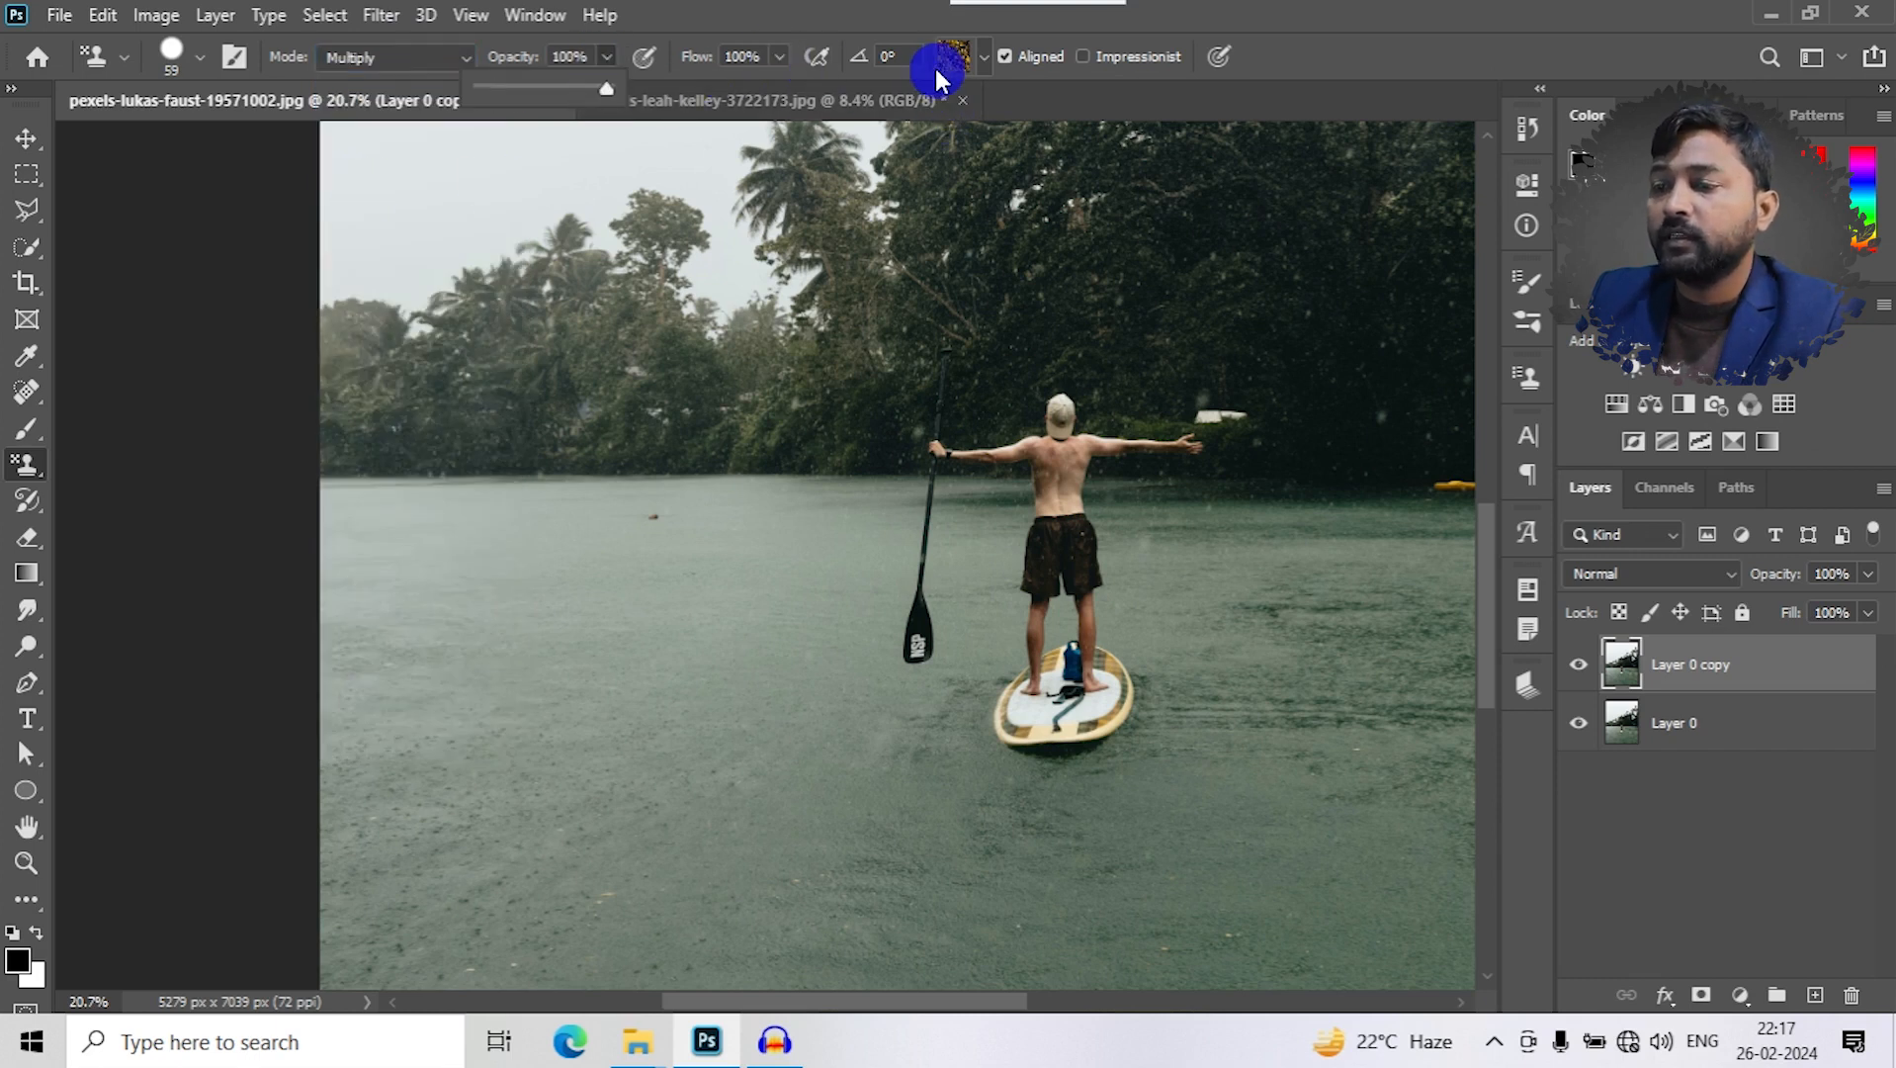
{"action": "left_click", "coordinate": [984, 57]}
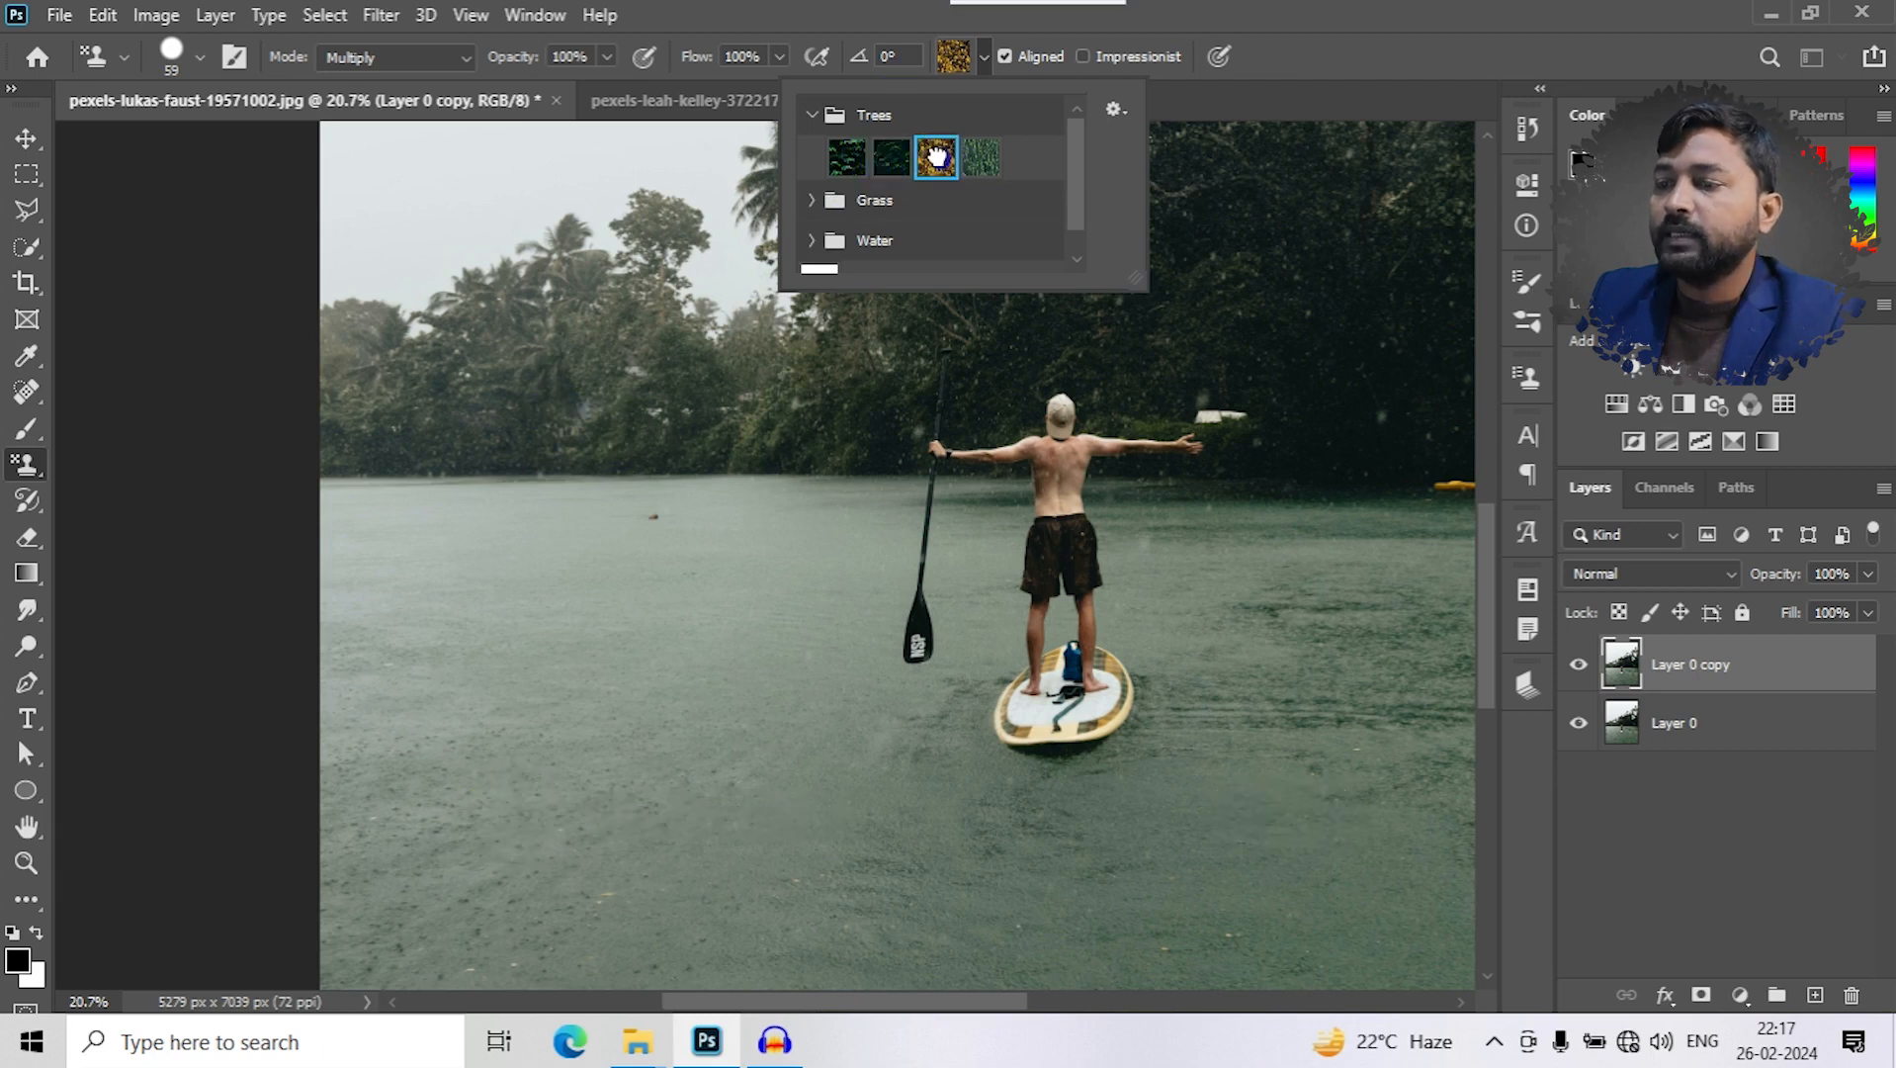
- Enlarge the brush to 494 px, test-paint the yellow tree pattern over the lake and shoreline, and undo the painting
{"action": "left_click_drag", "start_coordinate": [466, 536], "coordinate": [534, 561]}
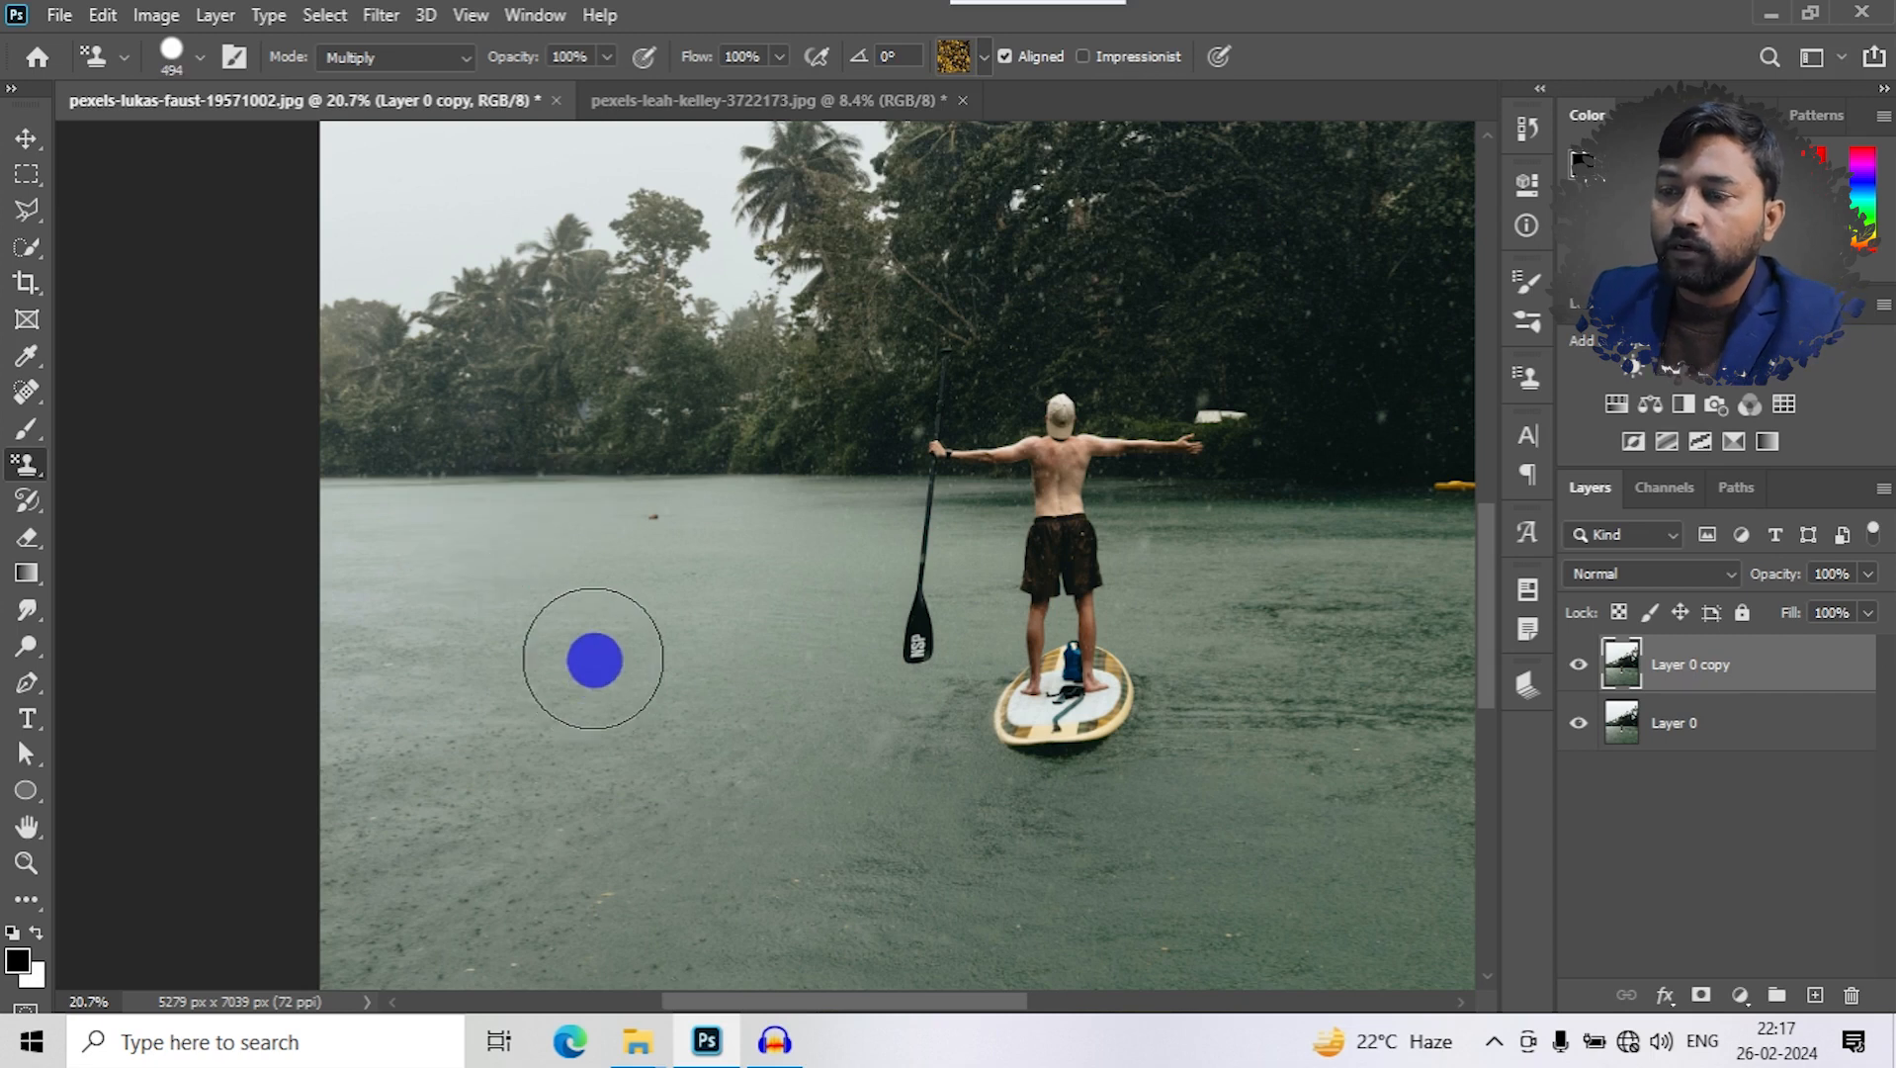
{"action": "mouse_move", "coordinate": [609, 668]}
{"action": "left_mouse_down"}
{"action": "mouse_move", "coordinate": [623, 567]}
{"action": "mouse_move", "coordinate": [640, 570]}
{"action": "mouse_move", "coordinate": [669, 707]}
{"action": "mouse_move", "coordinate": [780, 458]}
{"action": "mouse_move", "coordinate": [765, 538]}
{"action": "mouse_move", "coordinate": [771, 391]}
{"action": "mouse_move", "coordinate": [685, 503]}
{"action": "mouse_move", "coordinate": [631, 437]}
{"action": "mouse_move", "coordinate": [516, 524]}
{"action": "left_mouse_up"}
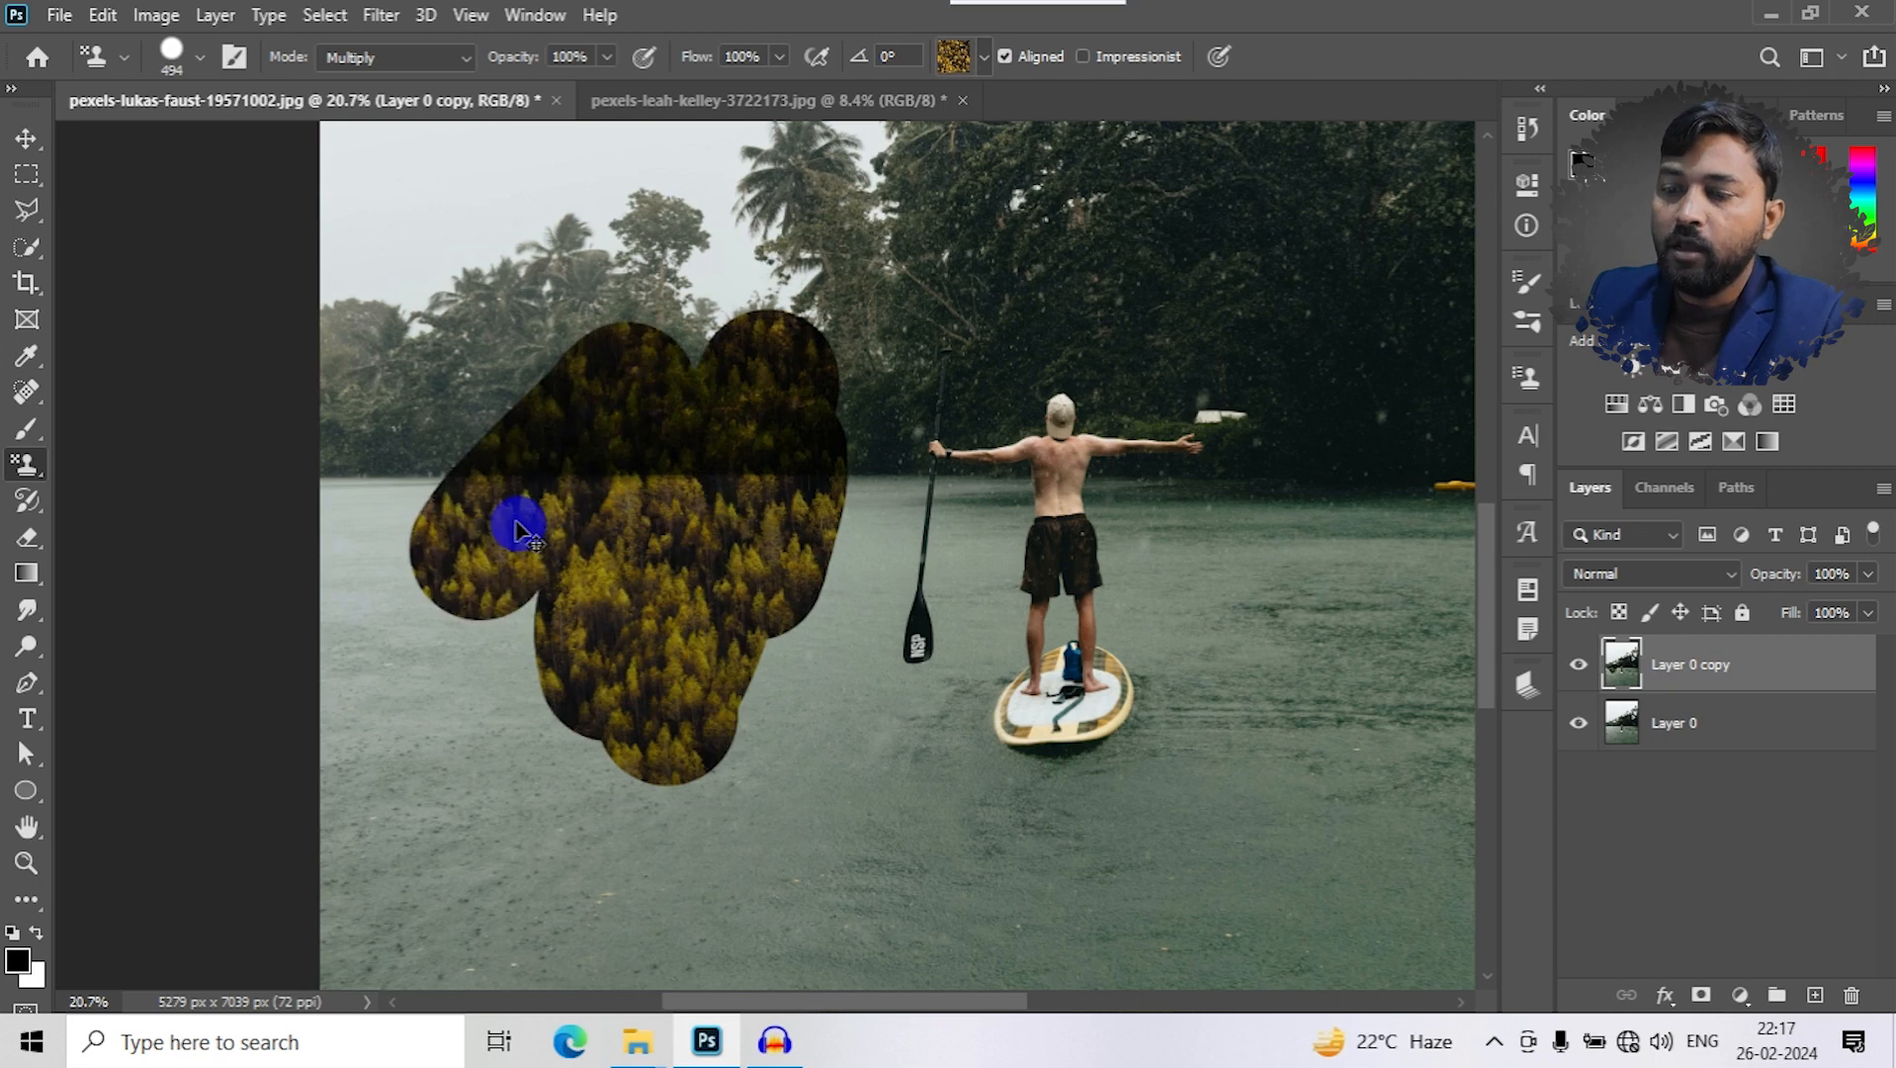
{"action": "key", "text": "ctrl+z"}
- Switch the stamp's blend mode to Overlay, test-paint the tree pattern on the lake, and undo the stroke
{"action": "left_click", "coordinate": [454, 58]}
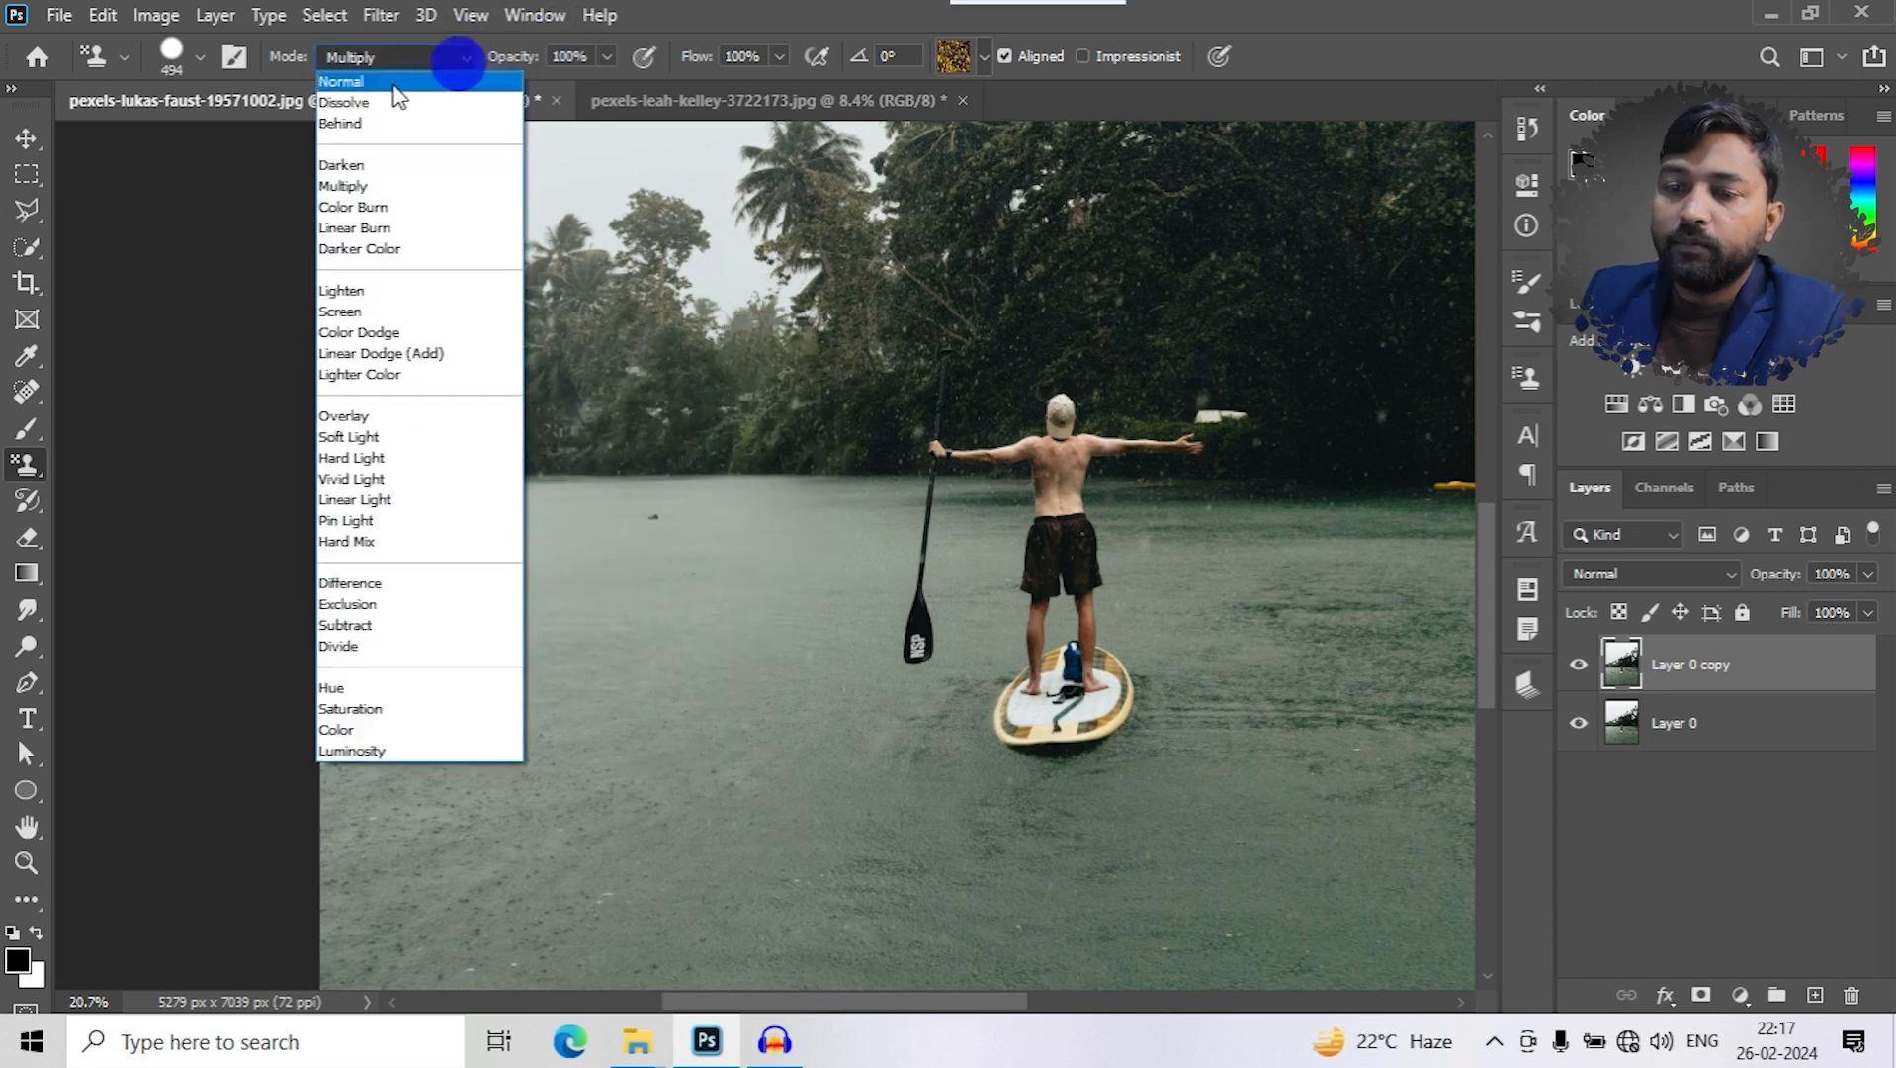
{"action": "left_click", "coordinate": [341, 415]}
{"action": "mouse_move", "coordinate": [525, 636]}
{"action": "left_mouse_down"}
{"action": "mouse_move", "coordinate": [619, 517]}
{"action": "mouse_move", "coordinate": [706, 512]}
{"action": "mouse_move", "coordinate": [722, 426]}
{"action": "mouse_move", "coordinate": [563, 362]}
{"action": "mouse_move", "coordinate": [501, 484]}
{"action": "mouse_move", "coordinate": [524, 579]}
{"action": "left_mouse_up"}
{"action": "key", "text": "ctrl+z"}
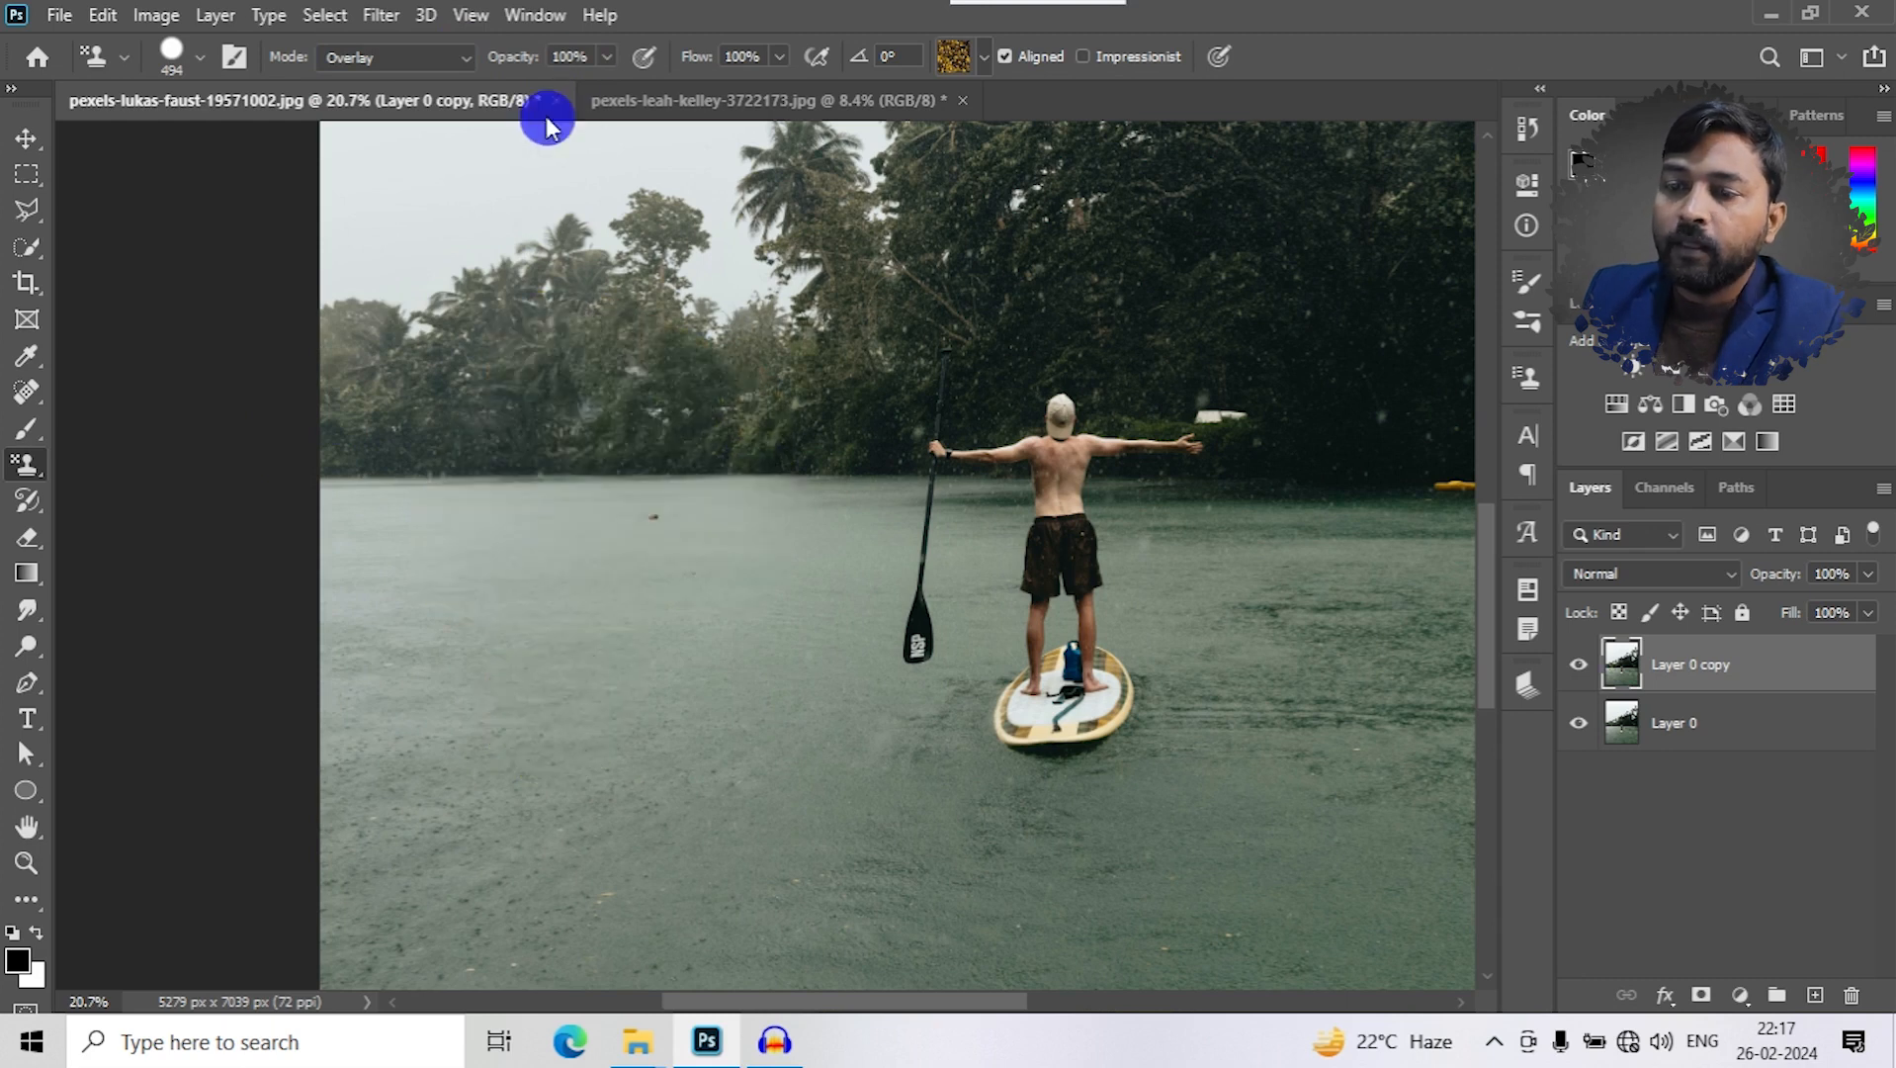
- Switch the stamp's blend mode to Subtract and test-paint the yellow tree pattern across the lake
{"action": "left_click", "coordinate": [449, 57]}
{"action": "left_click", "coordinate": [373, 626]}
{"action": "mouse_move", "coordinate": [504, 534]}
{"action": "left_mouse_down"}
{"action": "mouse_move", "coordinate": [511, 704]}
{"action": "mouse_move", "coordinate": [511, 542]}
{"action": "mouse_move", "coordinate": [682, 571]}
{"action": "mouse_move", "coordinate": [753, 665]}
{"action": "mouse_move", "coordinate": [794, 594]}
{"action": "mouse_move", "coordinate": [778, 765]}
{"action": "left_mouse_up"}
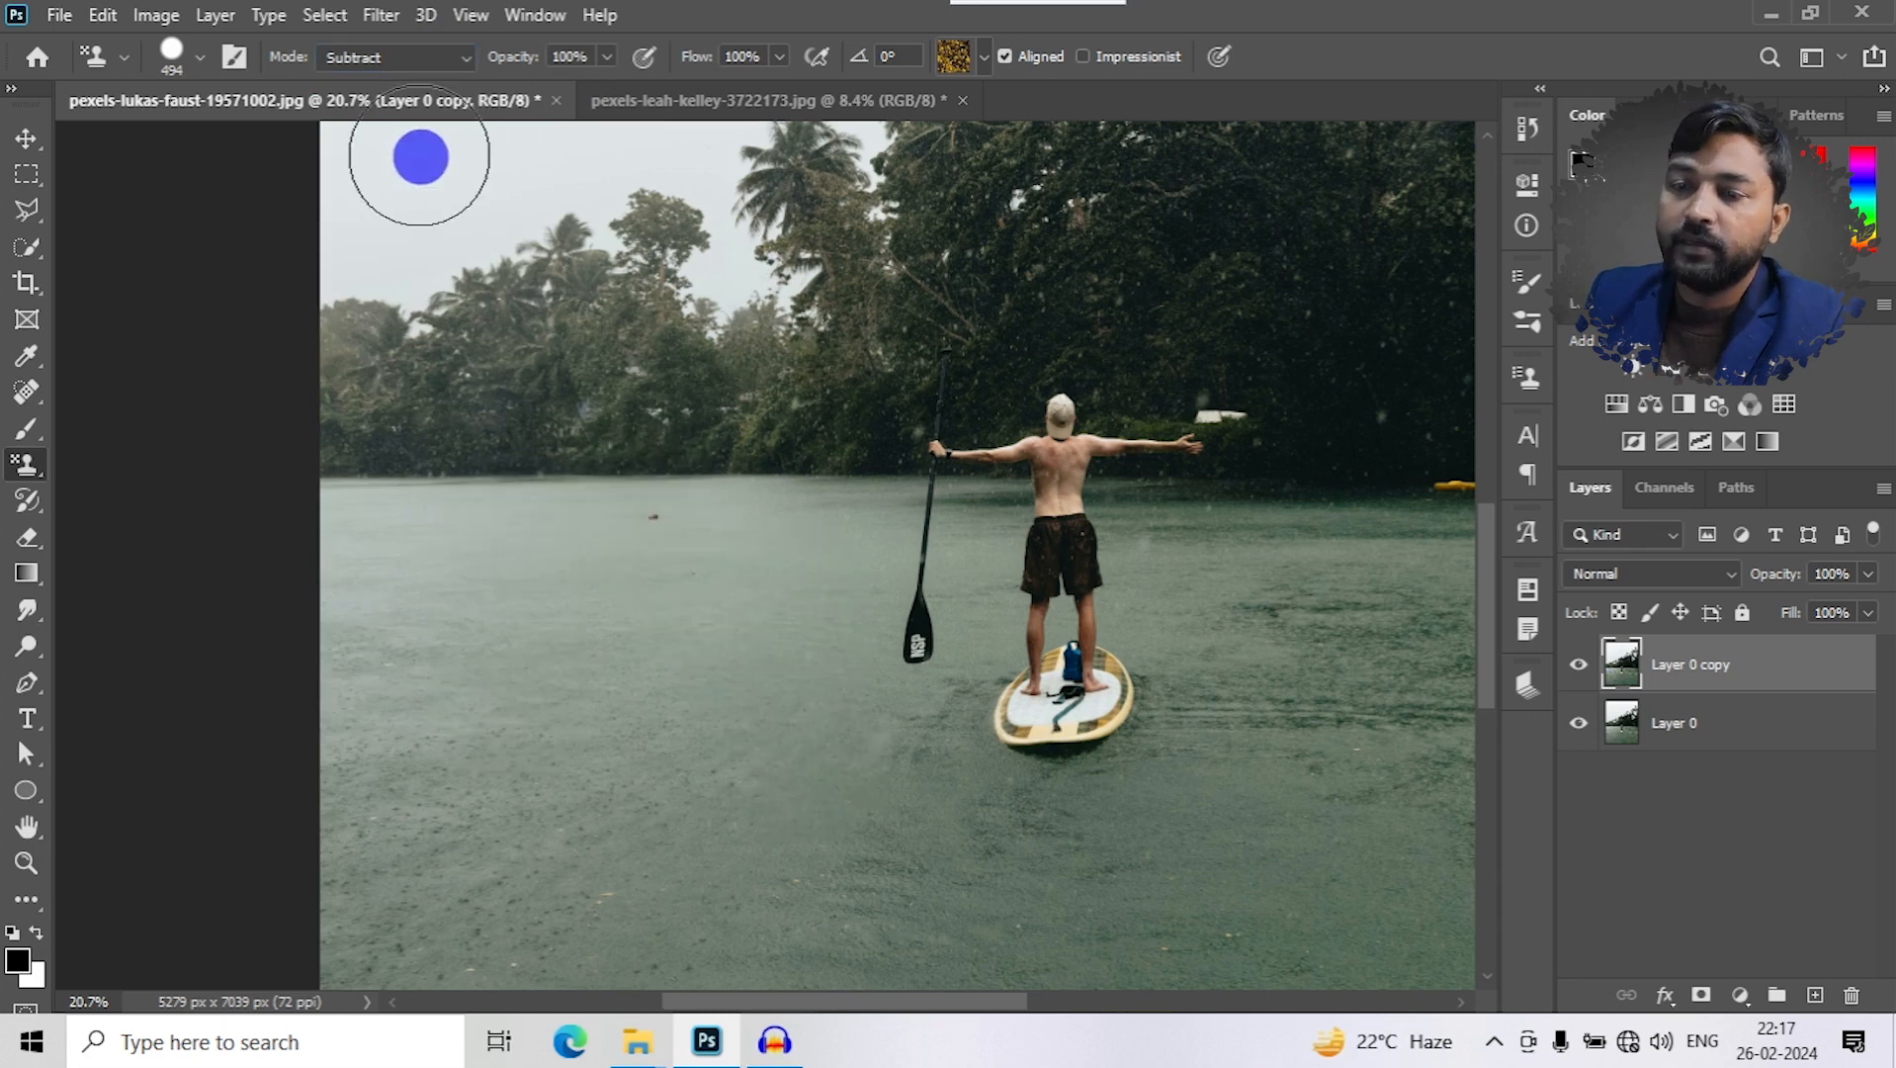
- Try the Hue blend mode with a test stroke of the yellow tree pattern on the lake
{"action": "left_click", "coordinate": [450, 57]}
{"action": "left_click", "coordinate": [389, 690]}
{"action": "mouse_move", "coordinate": [508, 757]}
{"action": "left_mouse_down"}
{"action": "mouse_move", "coordinate": [515, 583]}
{"action": "mouse_move", "coordinate": [649, 497]}
{"action": "mouse_move", "coordinate": [786, 670]}
{"action": "mouse_move", "coordinate": [706, 670]}
{"action": "mouse_move", "coordinate": [556, 762]}
{"action": "mouse_move", "coordinate": [660, 574]}
{"action": "mouse_move", "coordinate": [659, 665]}
{"action": "mouse_move", "coordinate": [790, 603]}
{"action": "mouse_move", "coordinate": [685, 590]}
{"action": "left_mouse_up"}
- Set the stamp's blend mode to Color Burn, test-paint the tree pattern at the lake's far shore, and undo it
{"action": "left_click", "coordinate": [460, 61]}
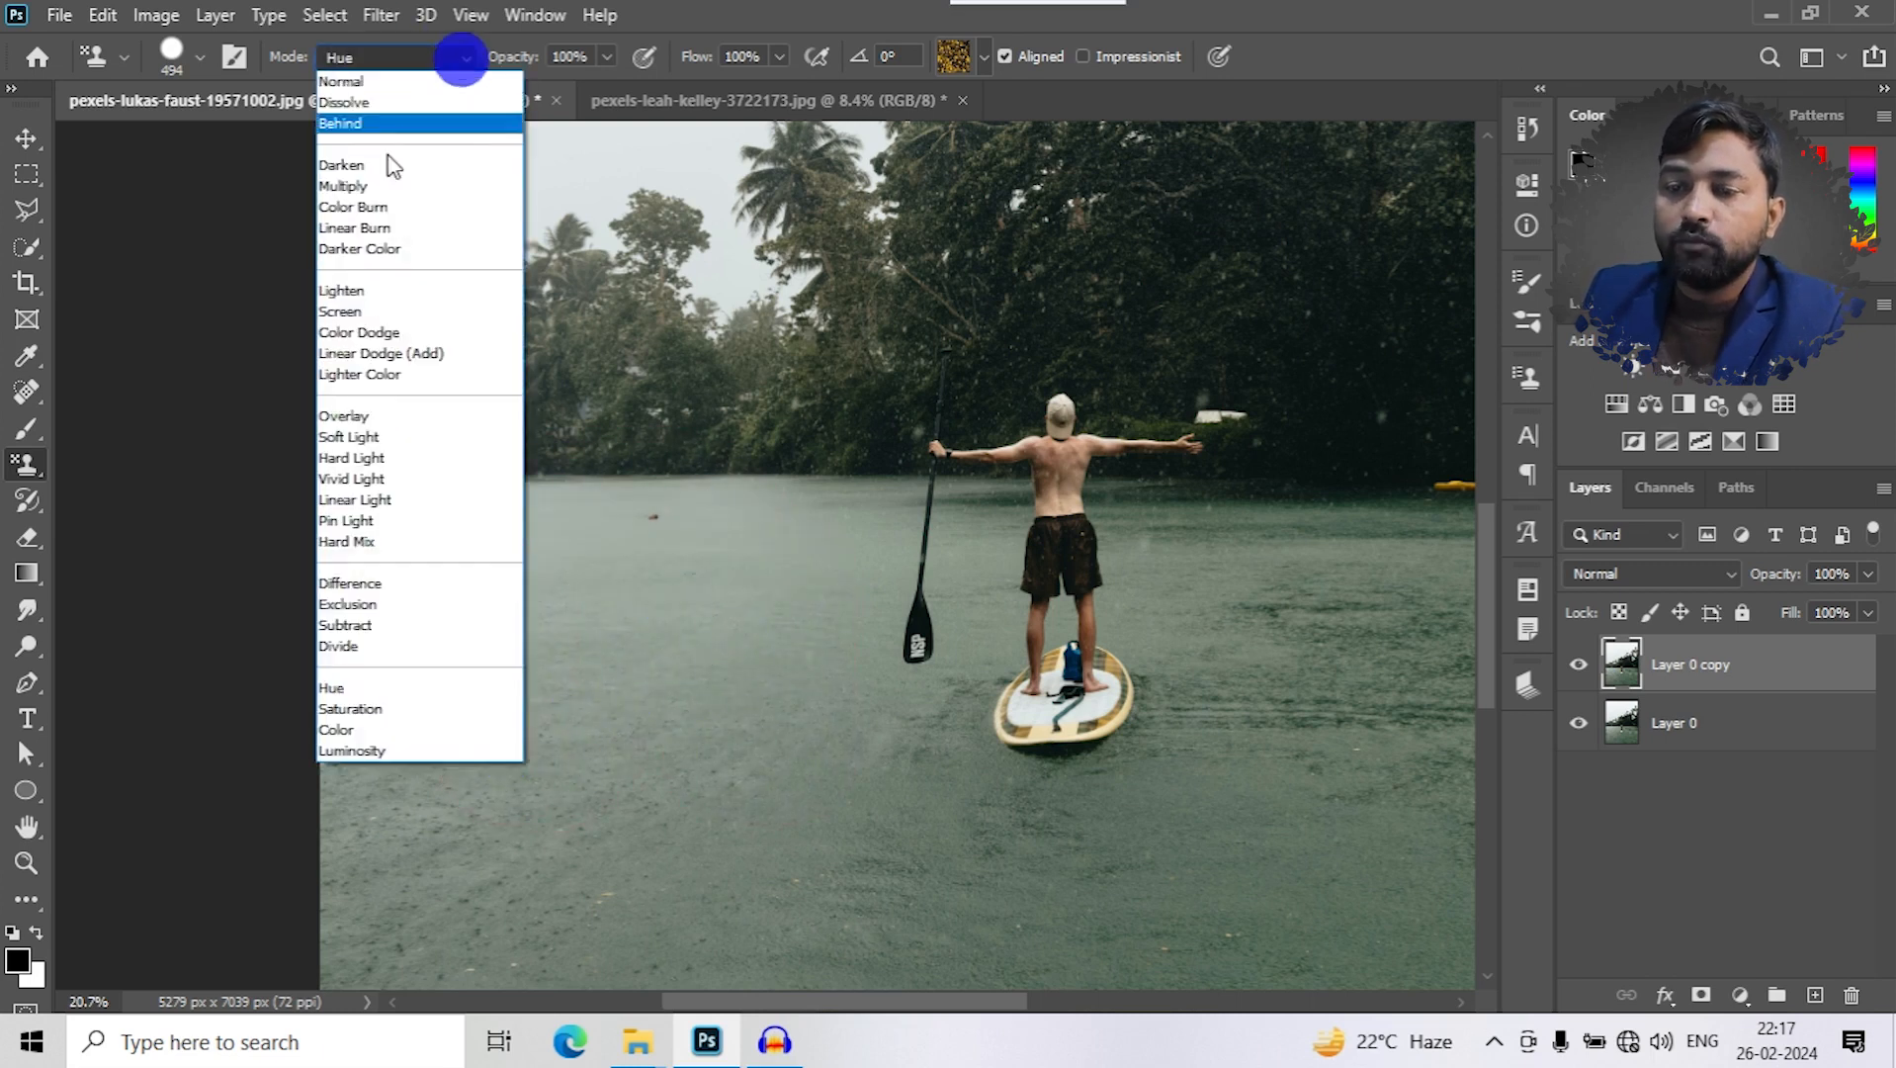
{"action": "left_click", "coordinate": [374, 207]}
{"action": "mouse_move", "coordinate": [622, 593]}
{"action": "left_mouse_down"}
{"action": "mouse_move", "coordinate": [619, 497]}
{"action": "mouse_move", "coordinate": [713, 582]}
{"action": "mouse_move", "coordinate": [732, 512]}
{"action": "left_mouse_up"}
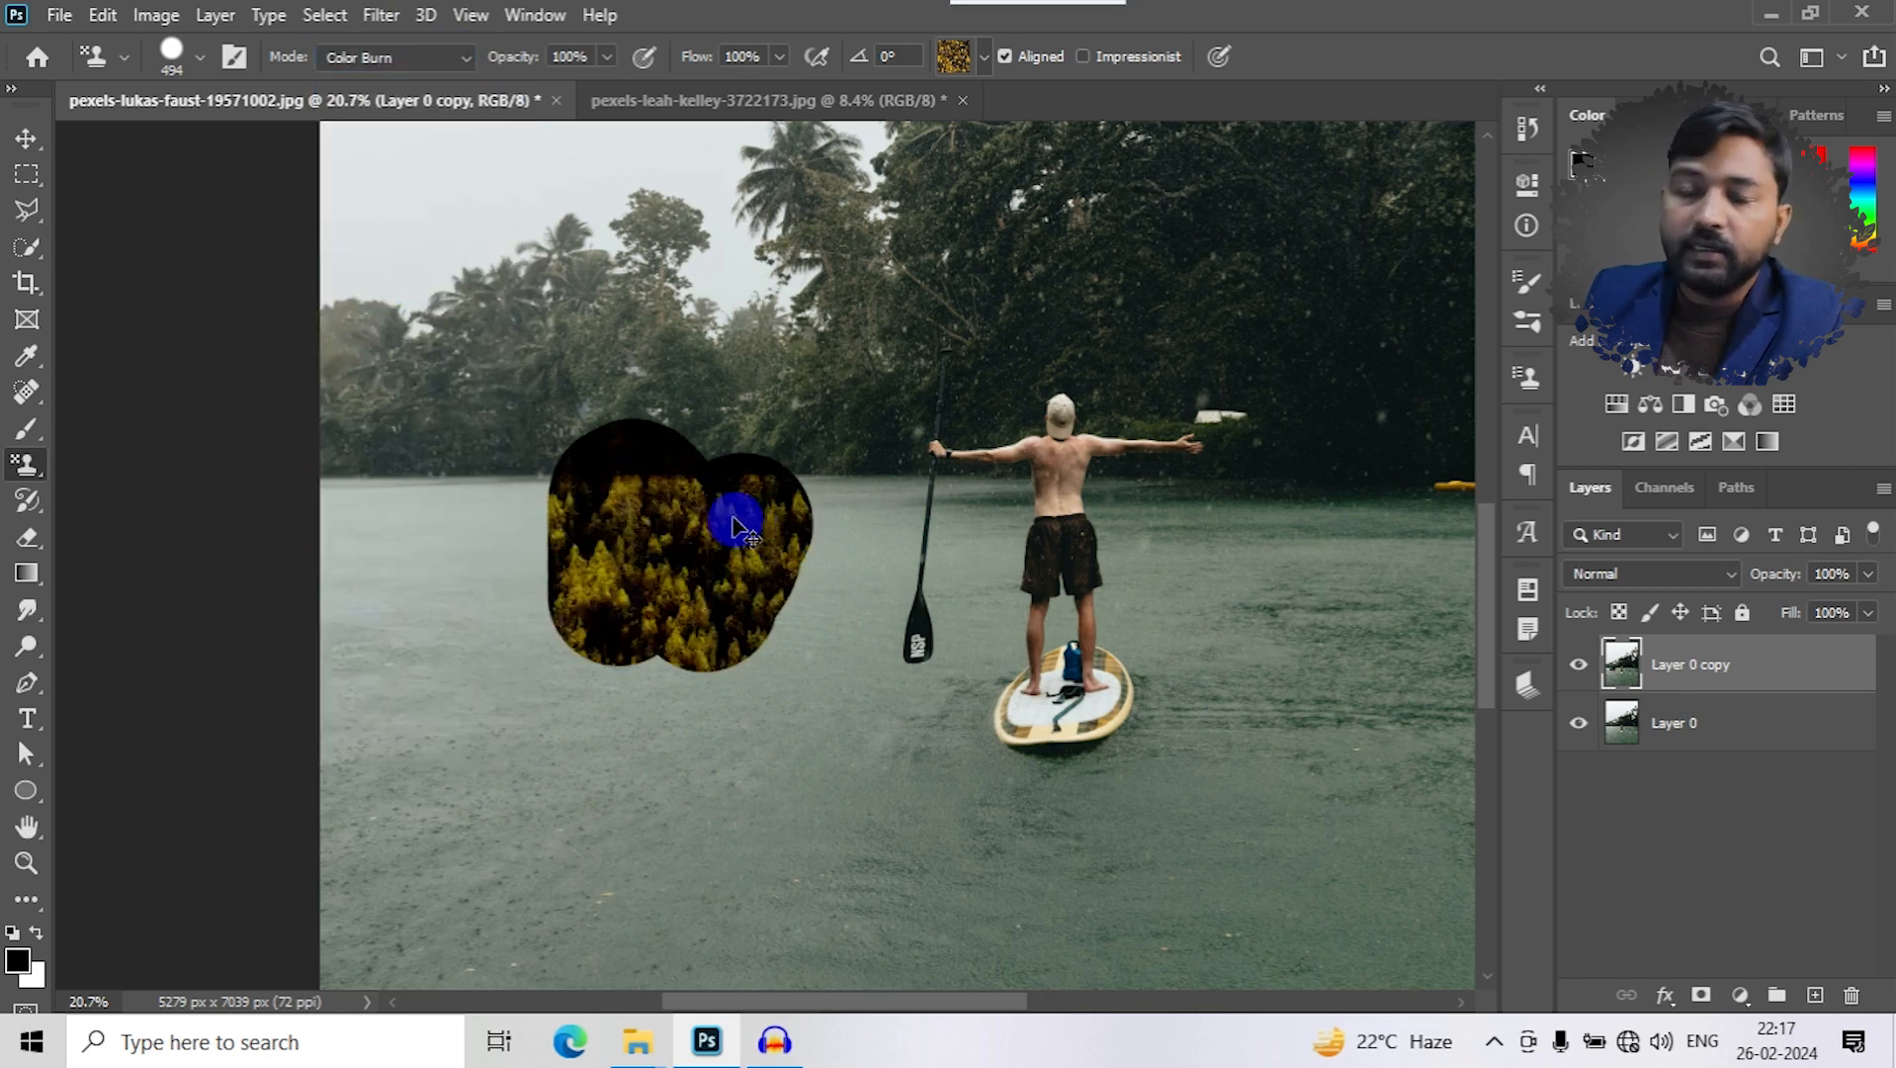
{"action": "key", "text": "ctrl+z"}
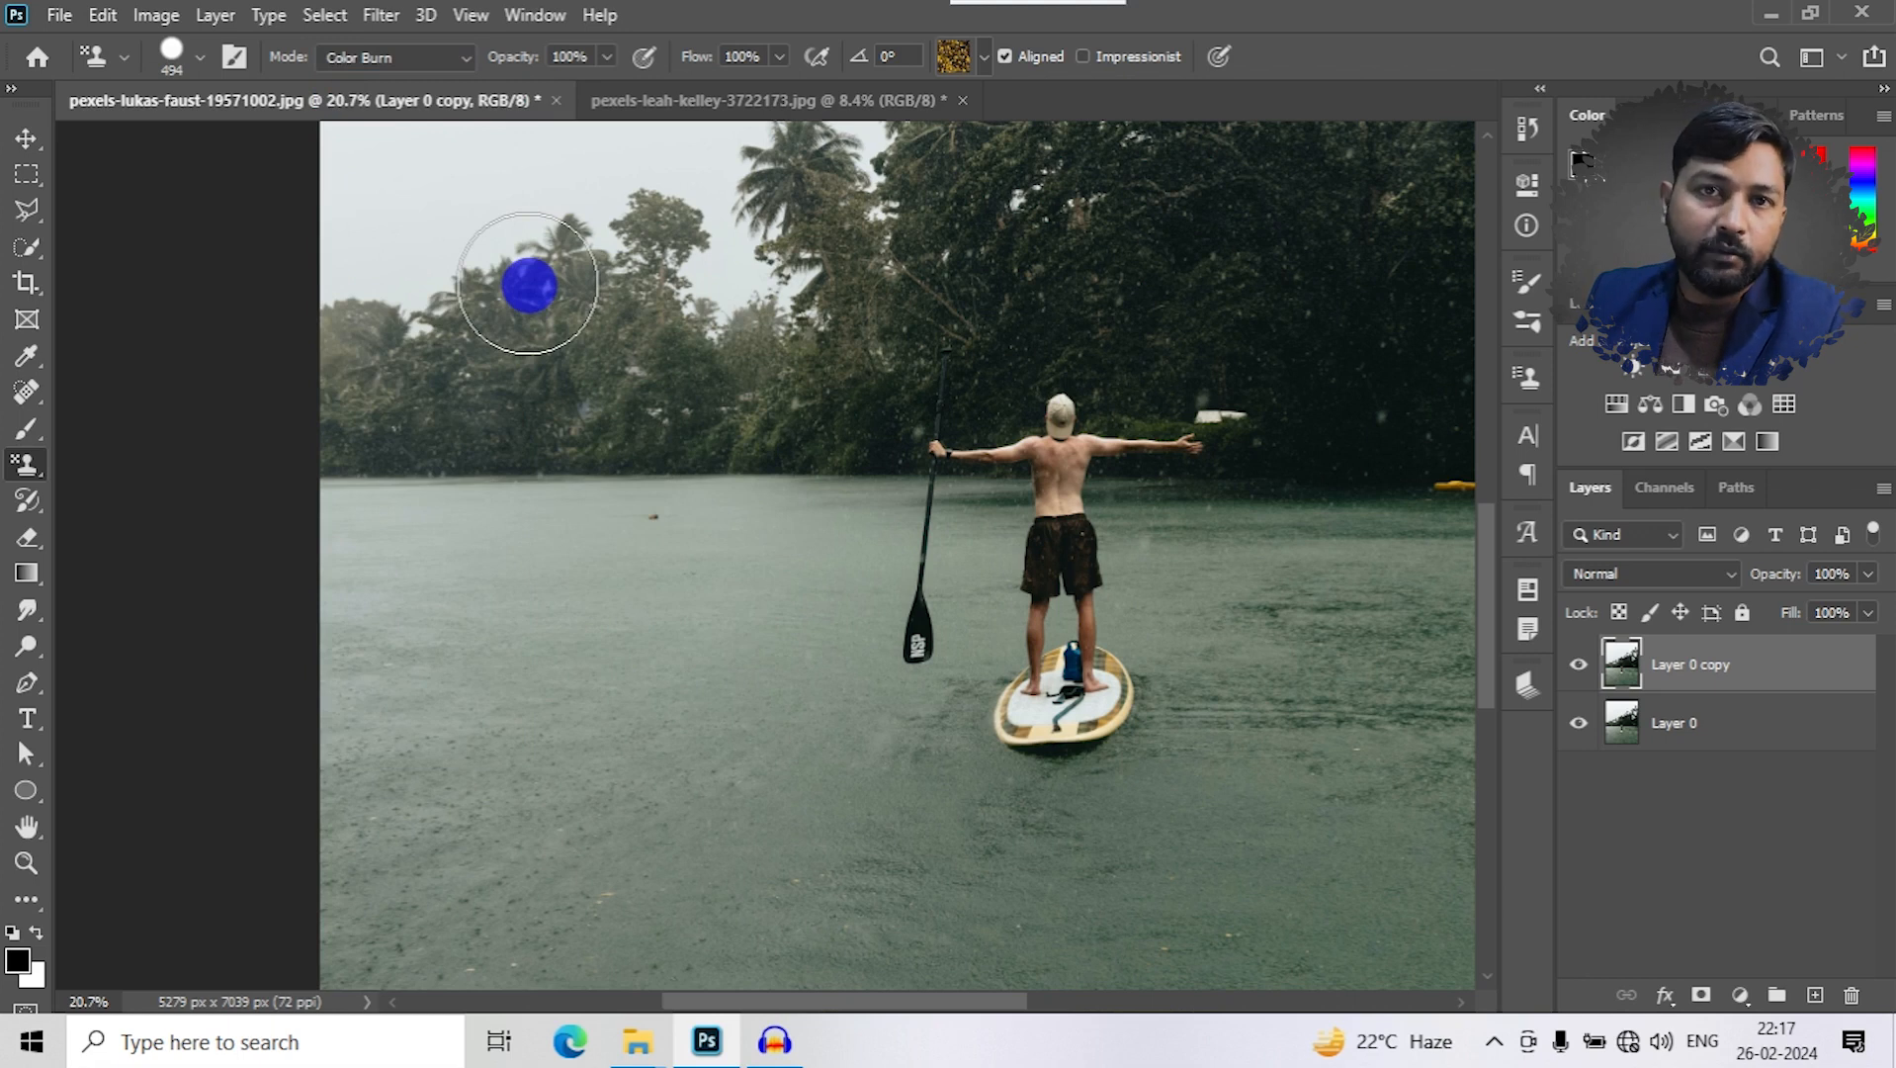
- Return the stamp's blend mode to Normal and lower its opacity to 46%
{"action": "left_click", "coordinate": [422, 57]}
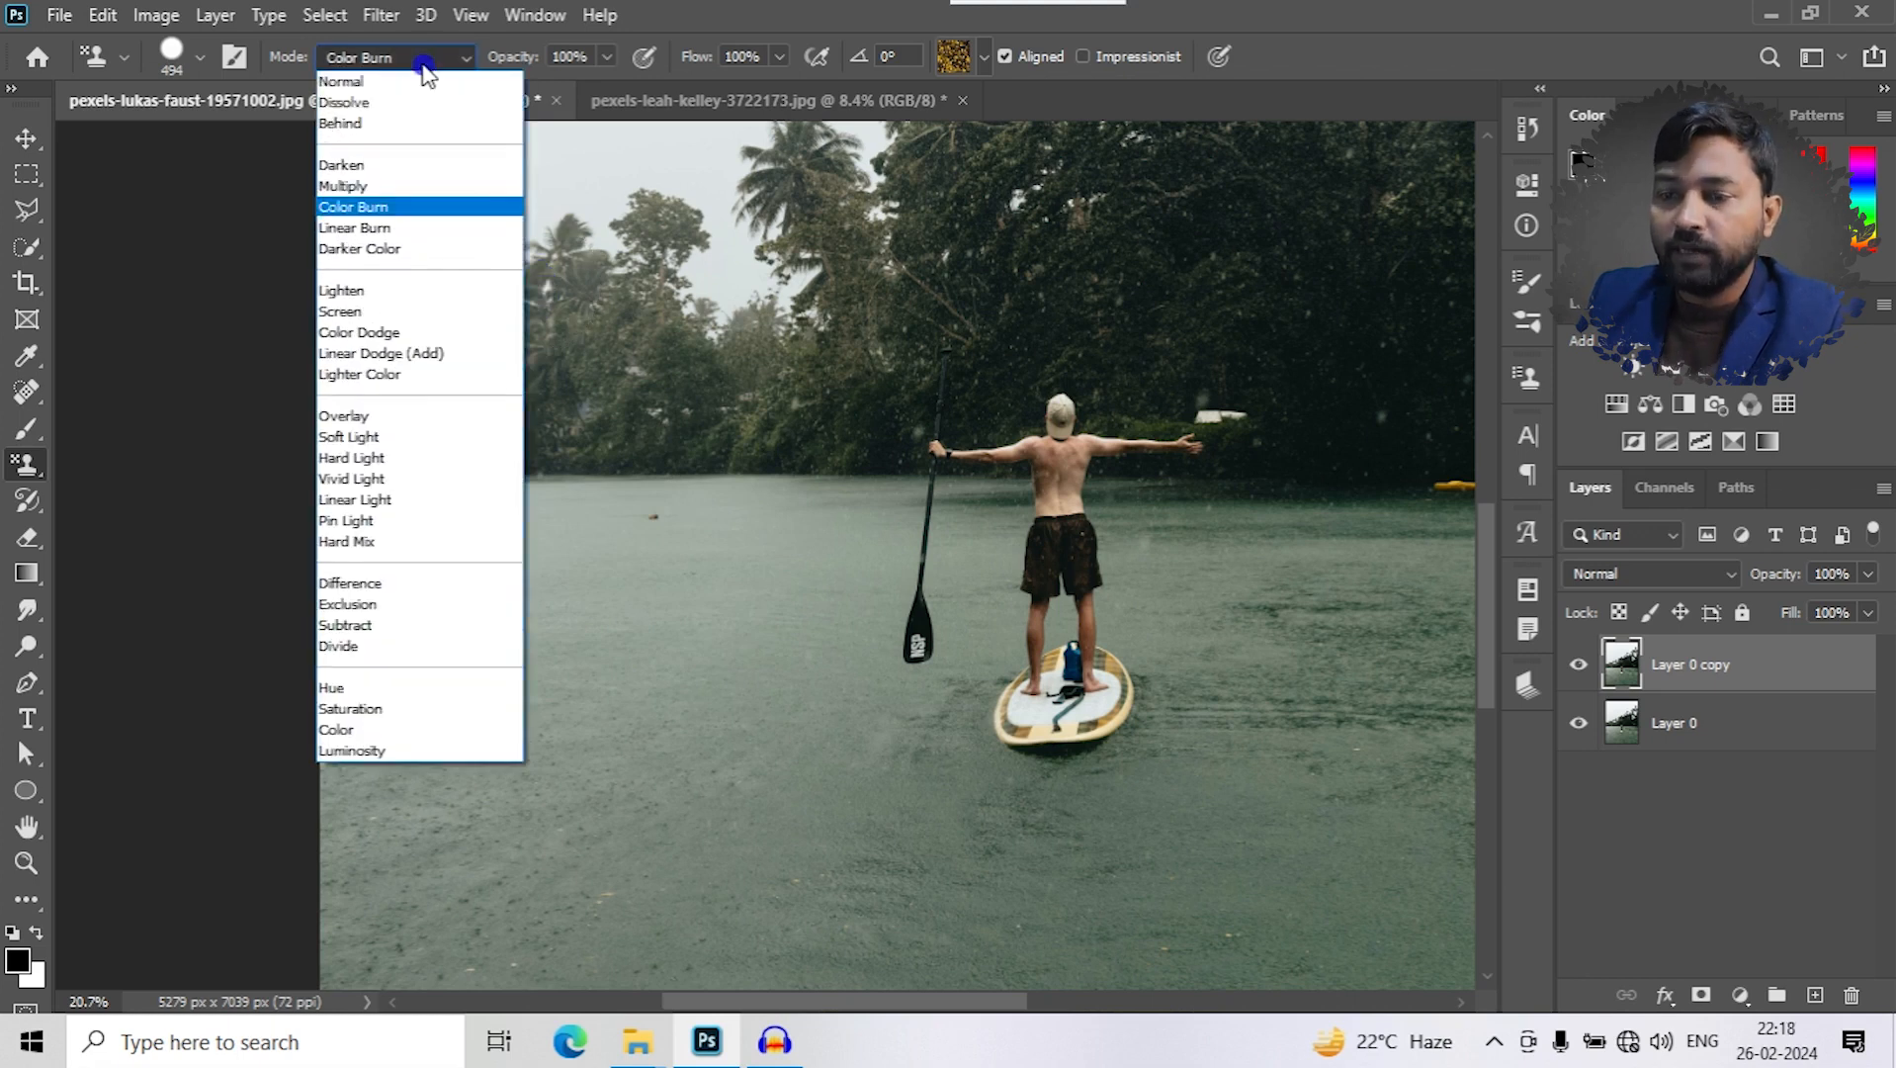
{"action": "left_click", "coordinate": [346, 82]}
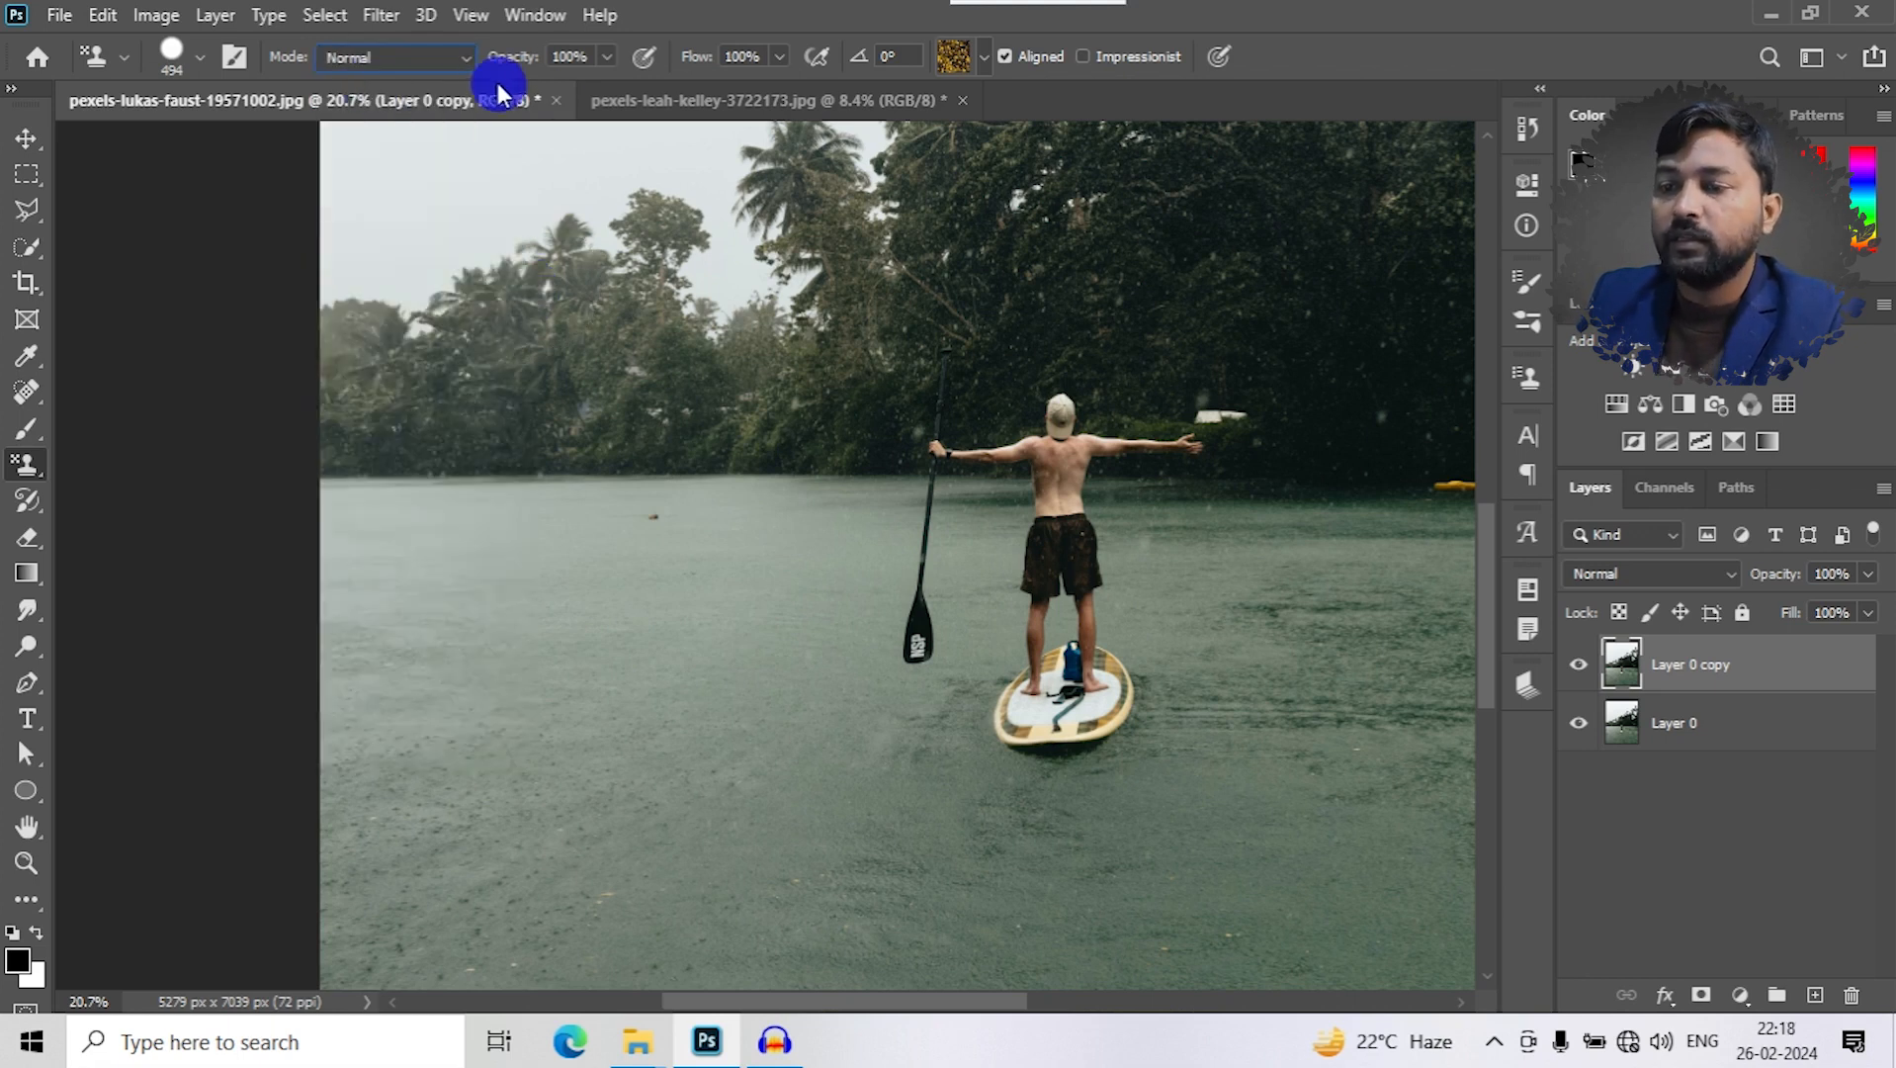
{"action": "left_click", "coordinate": [604, 57]}
{"action": "left_click_drag", "start_coordinate": [608, 89], "coordinate": [565, 114]}
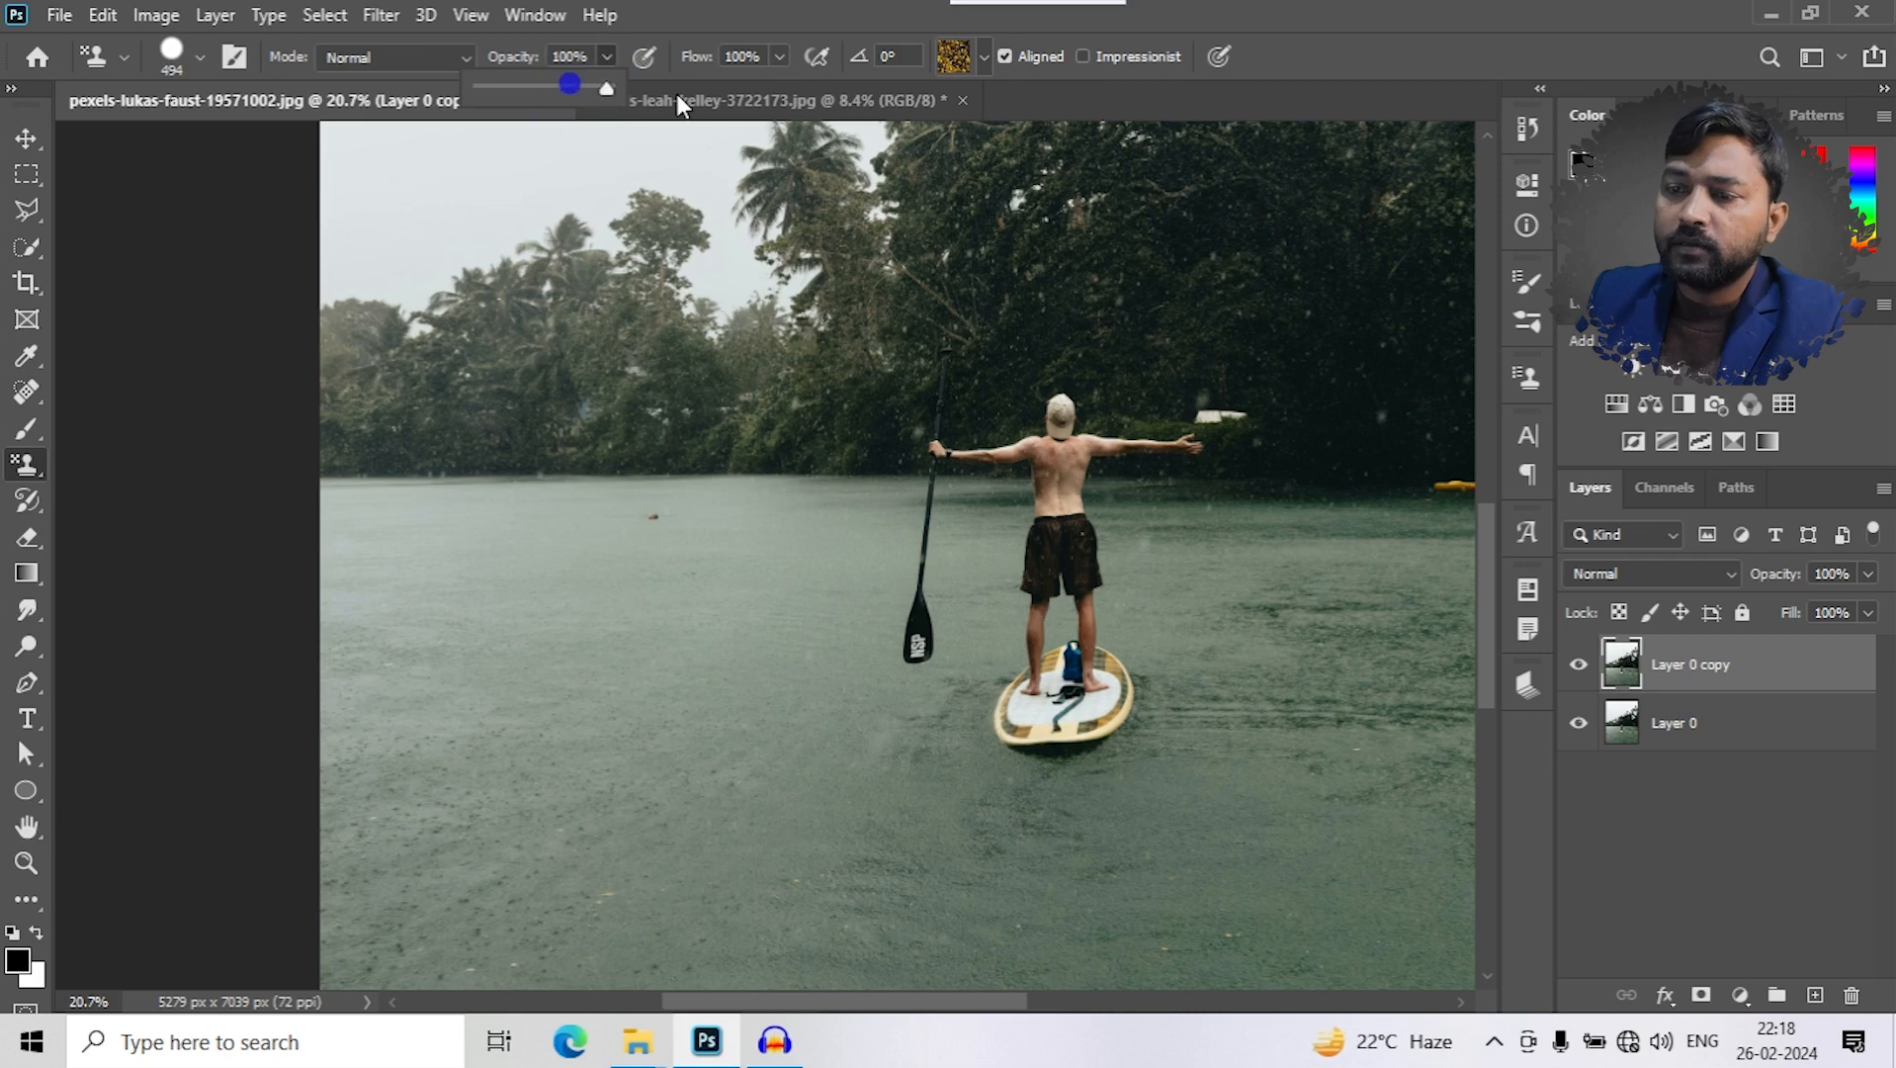
{"action": "left_click_drag", "start_coordinate": [603, 88], "coordinate": [539, 93]}
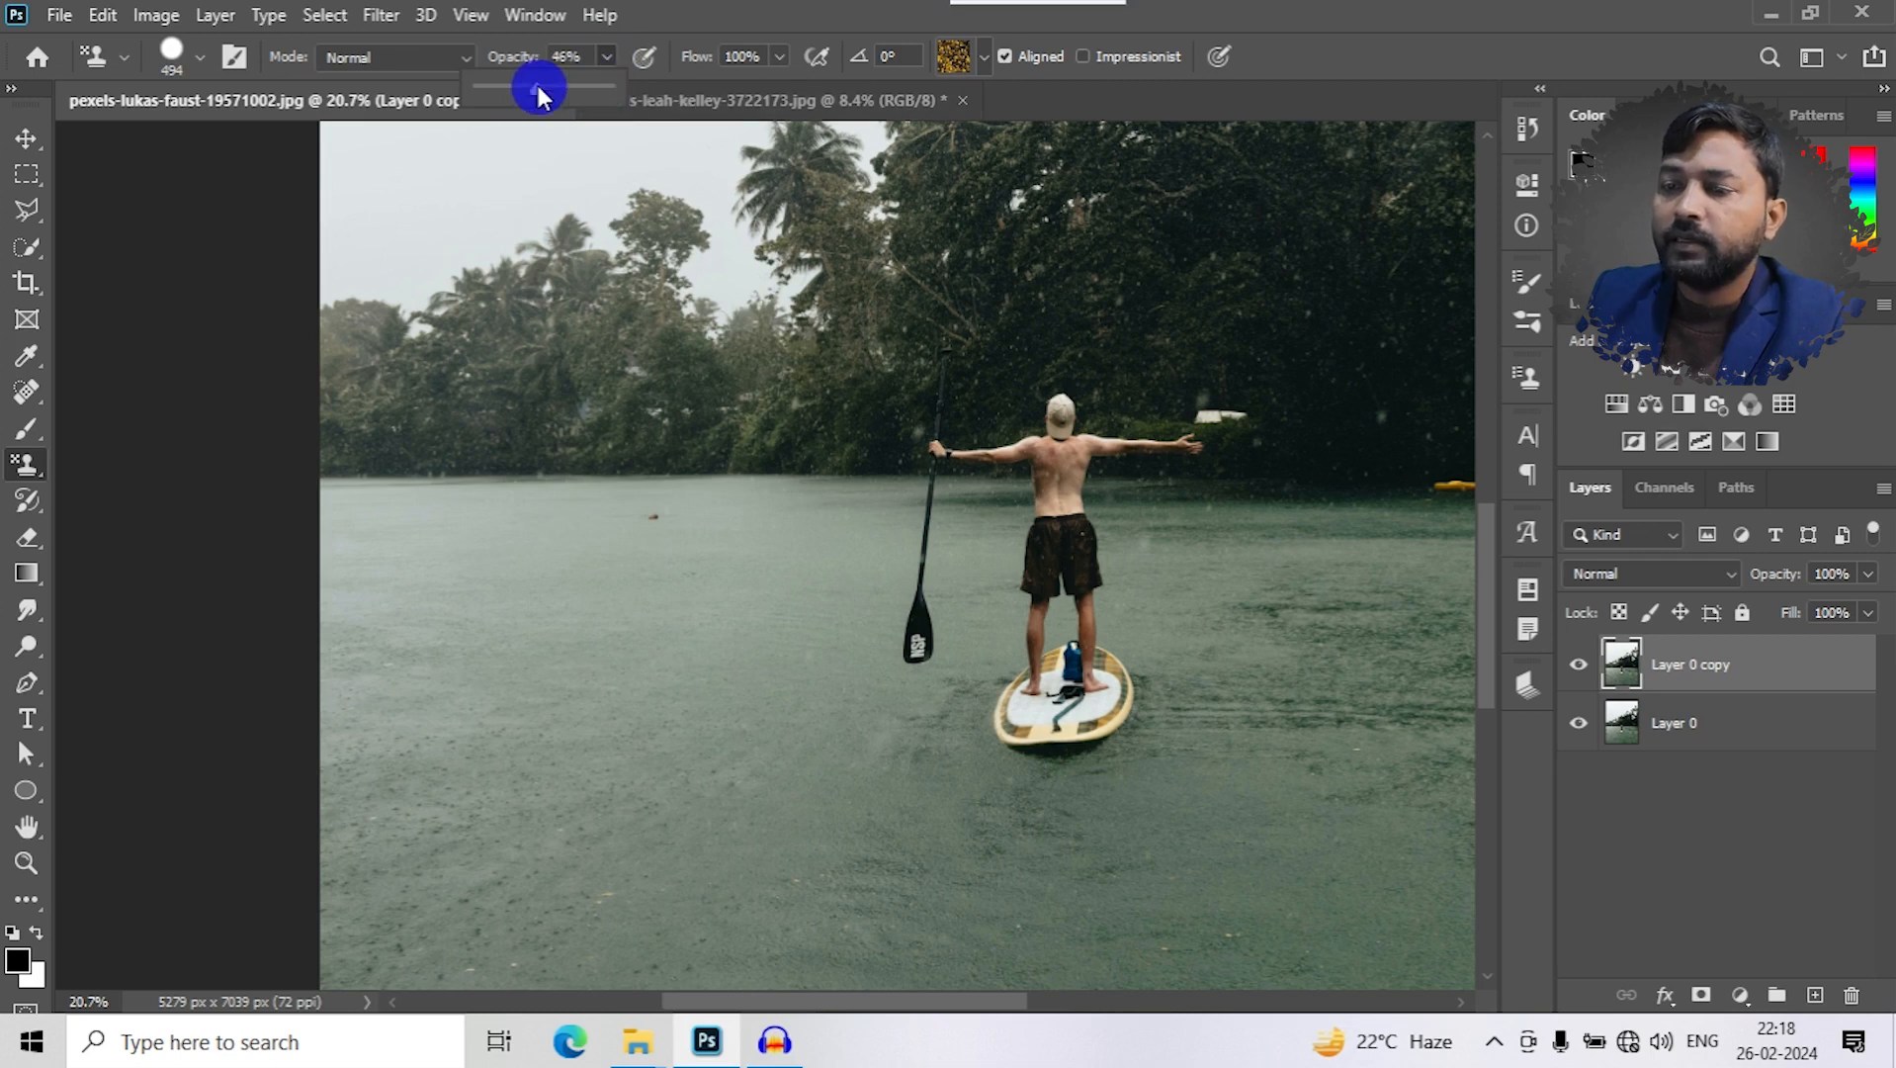
- Select the first leaf pattern in the Trees group, test-paint it over the lake beside the paddleboarder, and undo it
{"action": "left_click", "coordinate": [956, 66]}
{"action": "left_click", "coordinate": [956, 65]}
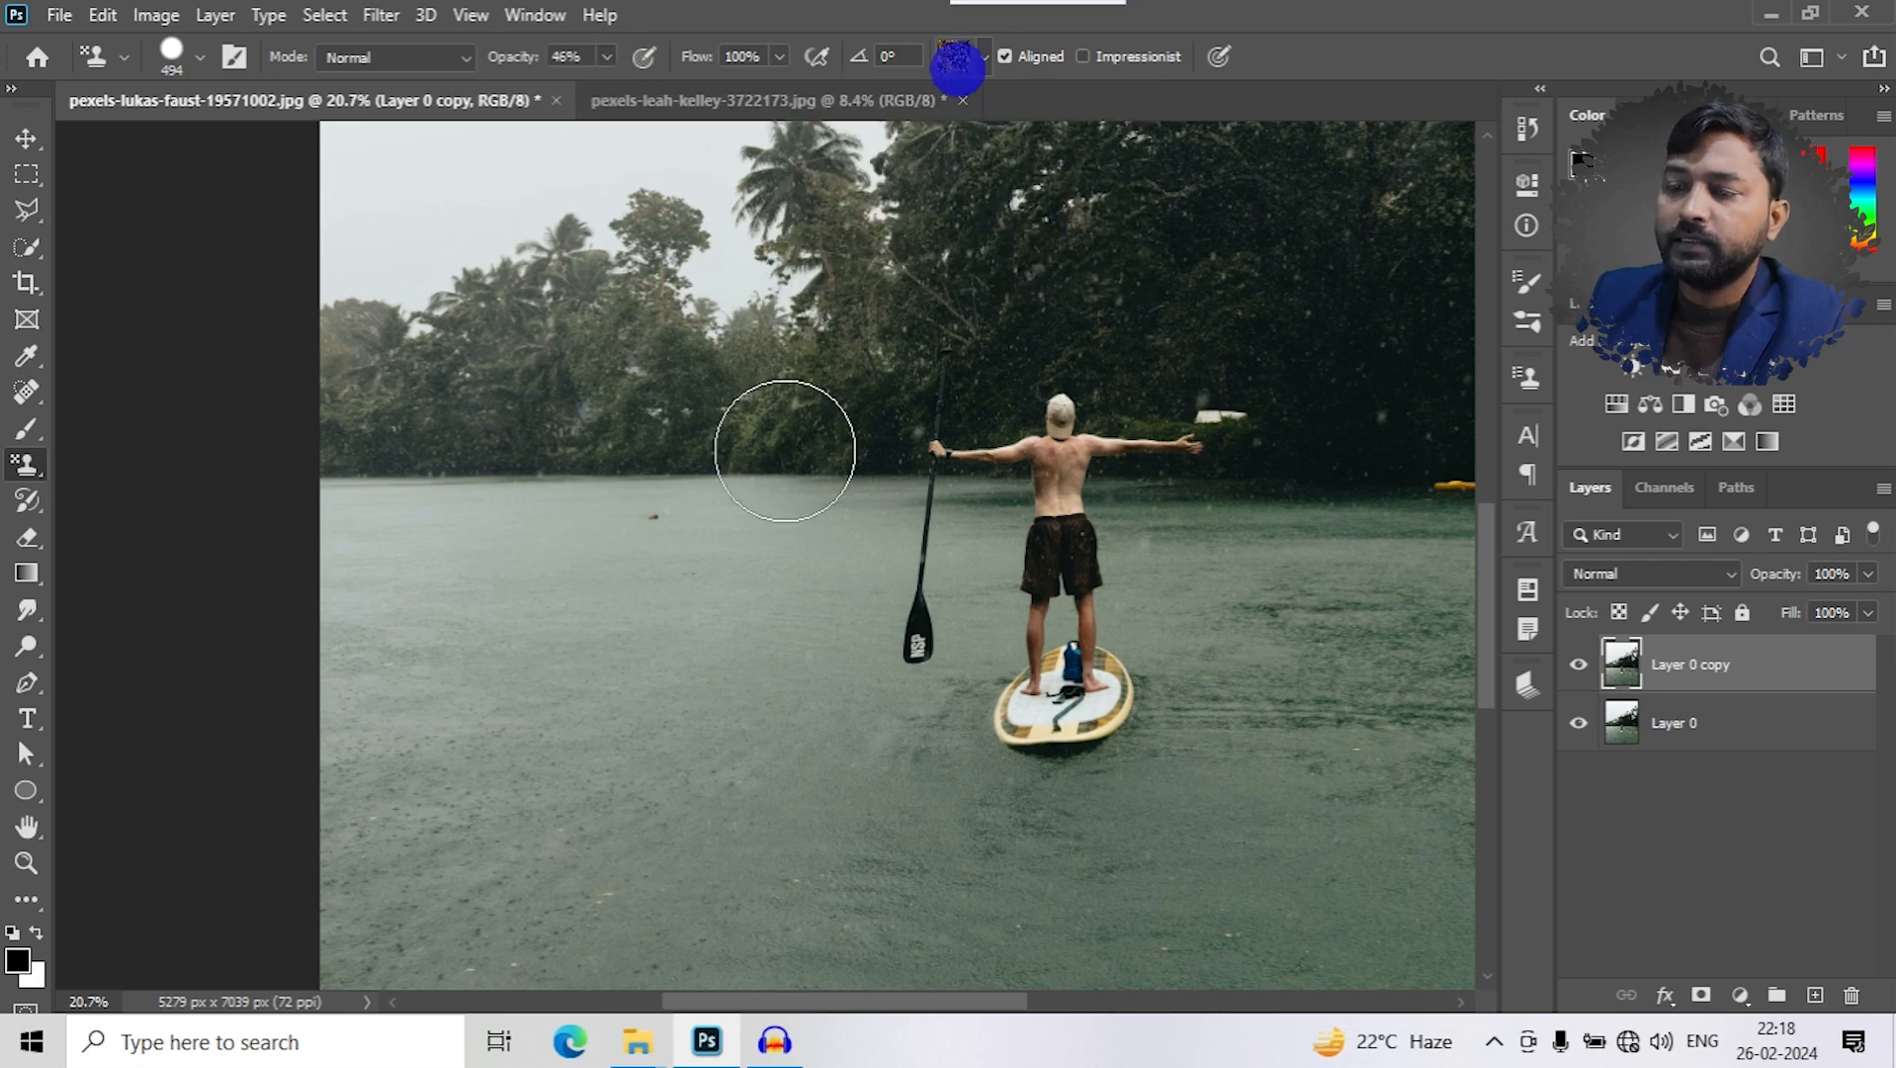
{"action": "left_click", "coordinate": [963, 56]}
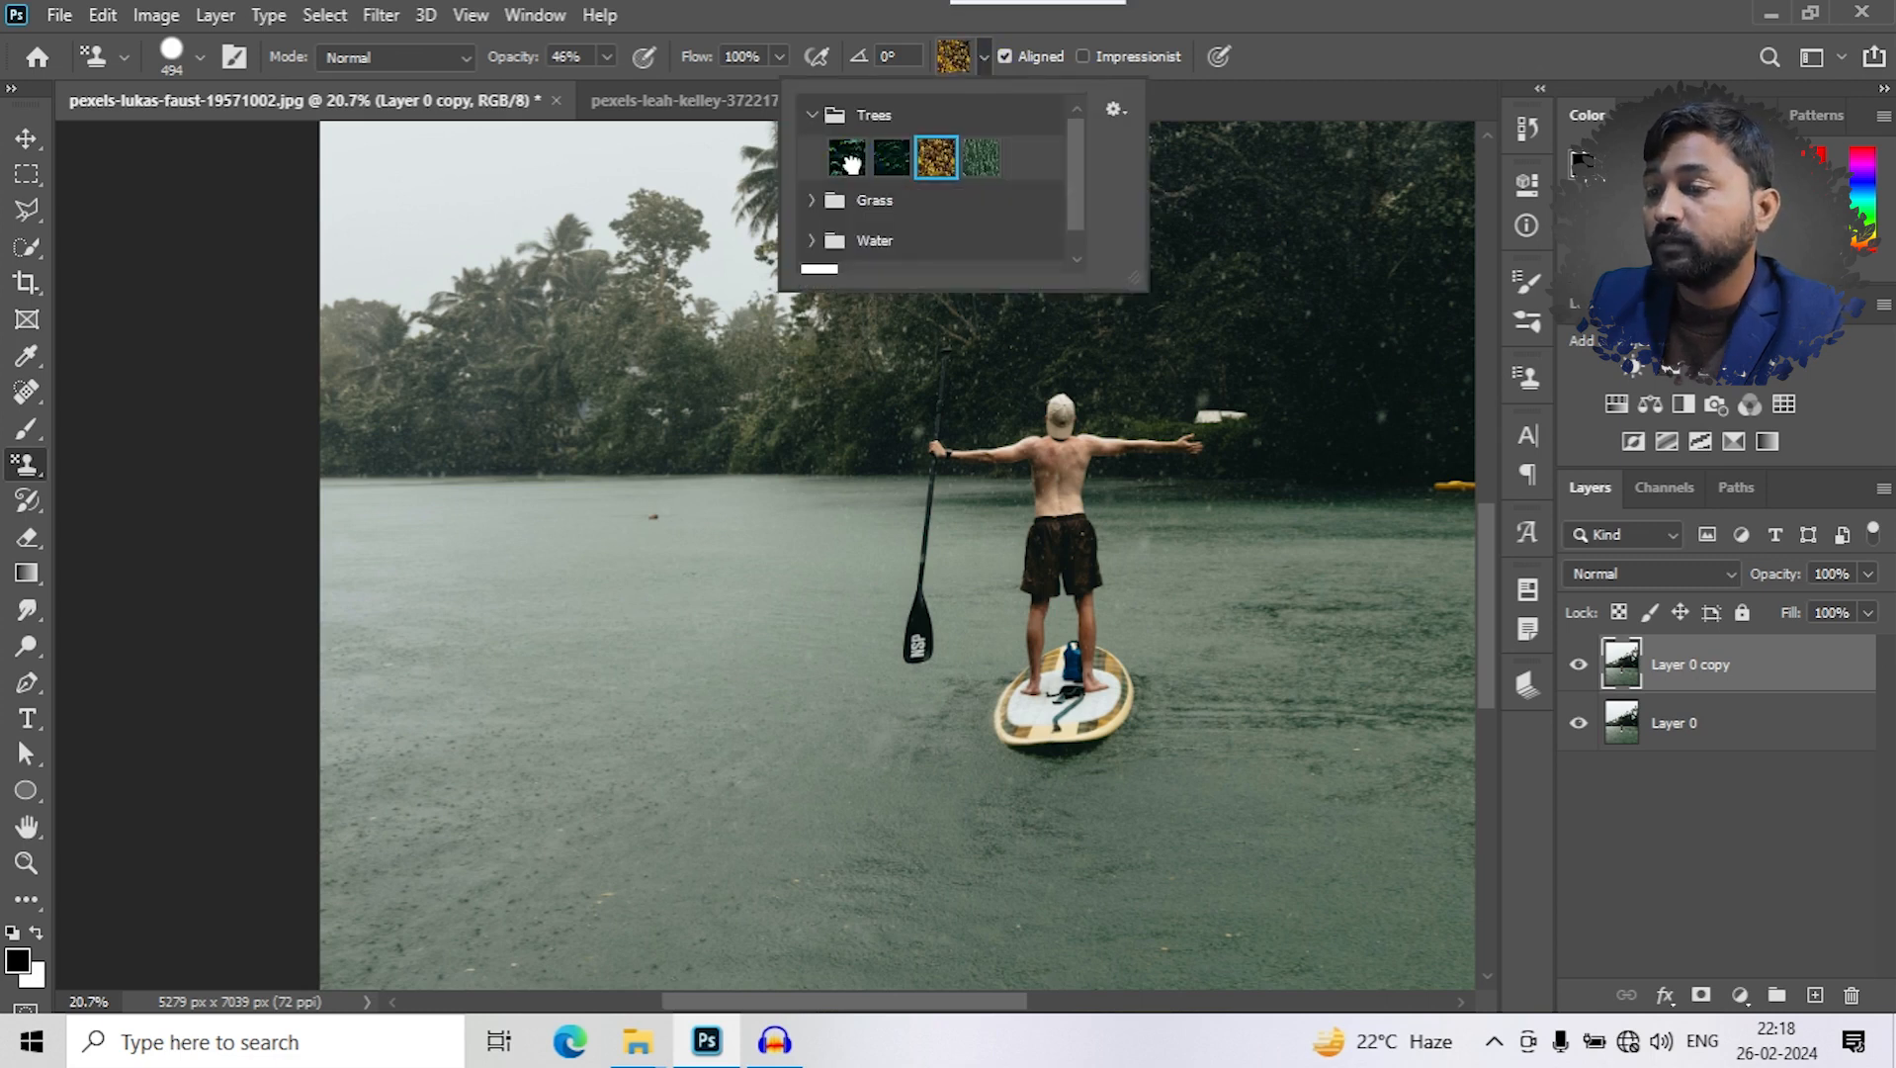
{"action": "left_click", "coordinate": [516, 691]}
{"action": "mouse_move", "coordinate": [516, 691]}
{"action": "left_mouse_down"}
{"action": "mouse_move", "coordinate": [578, 565]}
{"action": "mouse_move", "coordinate": [669, 558]}
{"action": "mouse_move", "coordinate": [678, 667]}
{"action": "mouse_move", "coordinate": [623, 738]}
{"action": "mouse_move", "coordinate": [559, 707]}
{"action": "mouse_move", "coordinate": [448, 735]}
{"action": "mouse_move", "coordinate": [449, 595]}
{"action": "mouse_move", "coordinate": [547, 548]}
{"action": "mouse_move", "coordinate": [576, 567]}
{"action": "mouse_move", "coordinate": [389, 554]}
{"action": "mouse_move", "coordinate": [357, 658]}
{"action": "mouse_move", "coordinate": [383, 748]}
{"action": "mouse_move", "coordinate": [579, 705]}
{"action": "mouse_move", "coordinate": [735, 762]}
{"action": "mouse_move", "coordinate": [793, 620]}
{"action": "mouse_move", "coordinate": [718, 621]}
{"action": "left_mouse_up"}
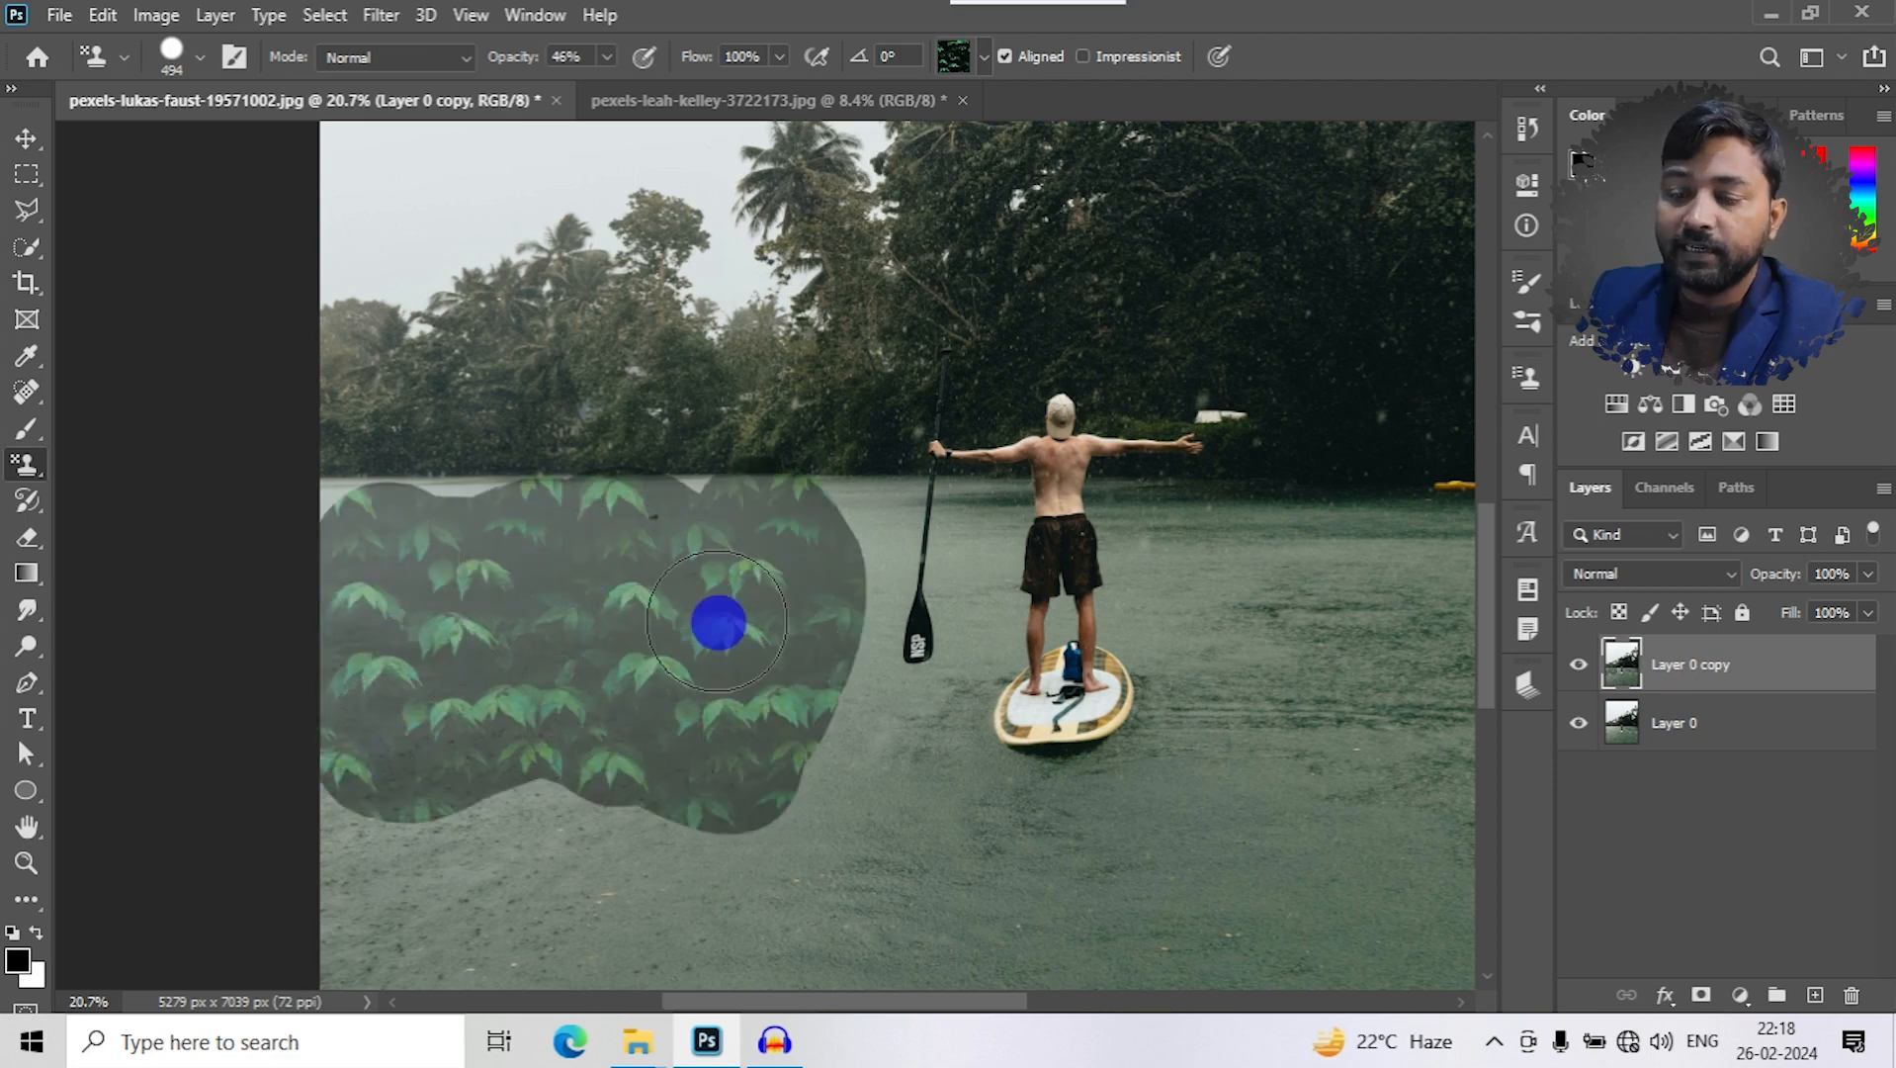
{"action": "key", "text": "ctrl+z"}
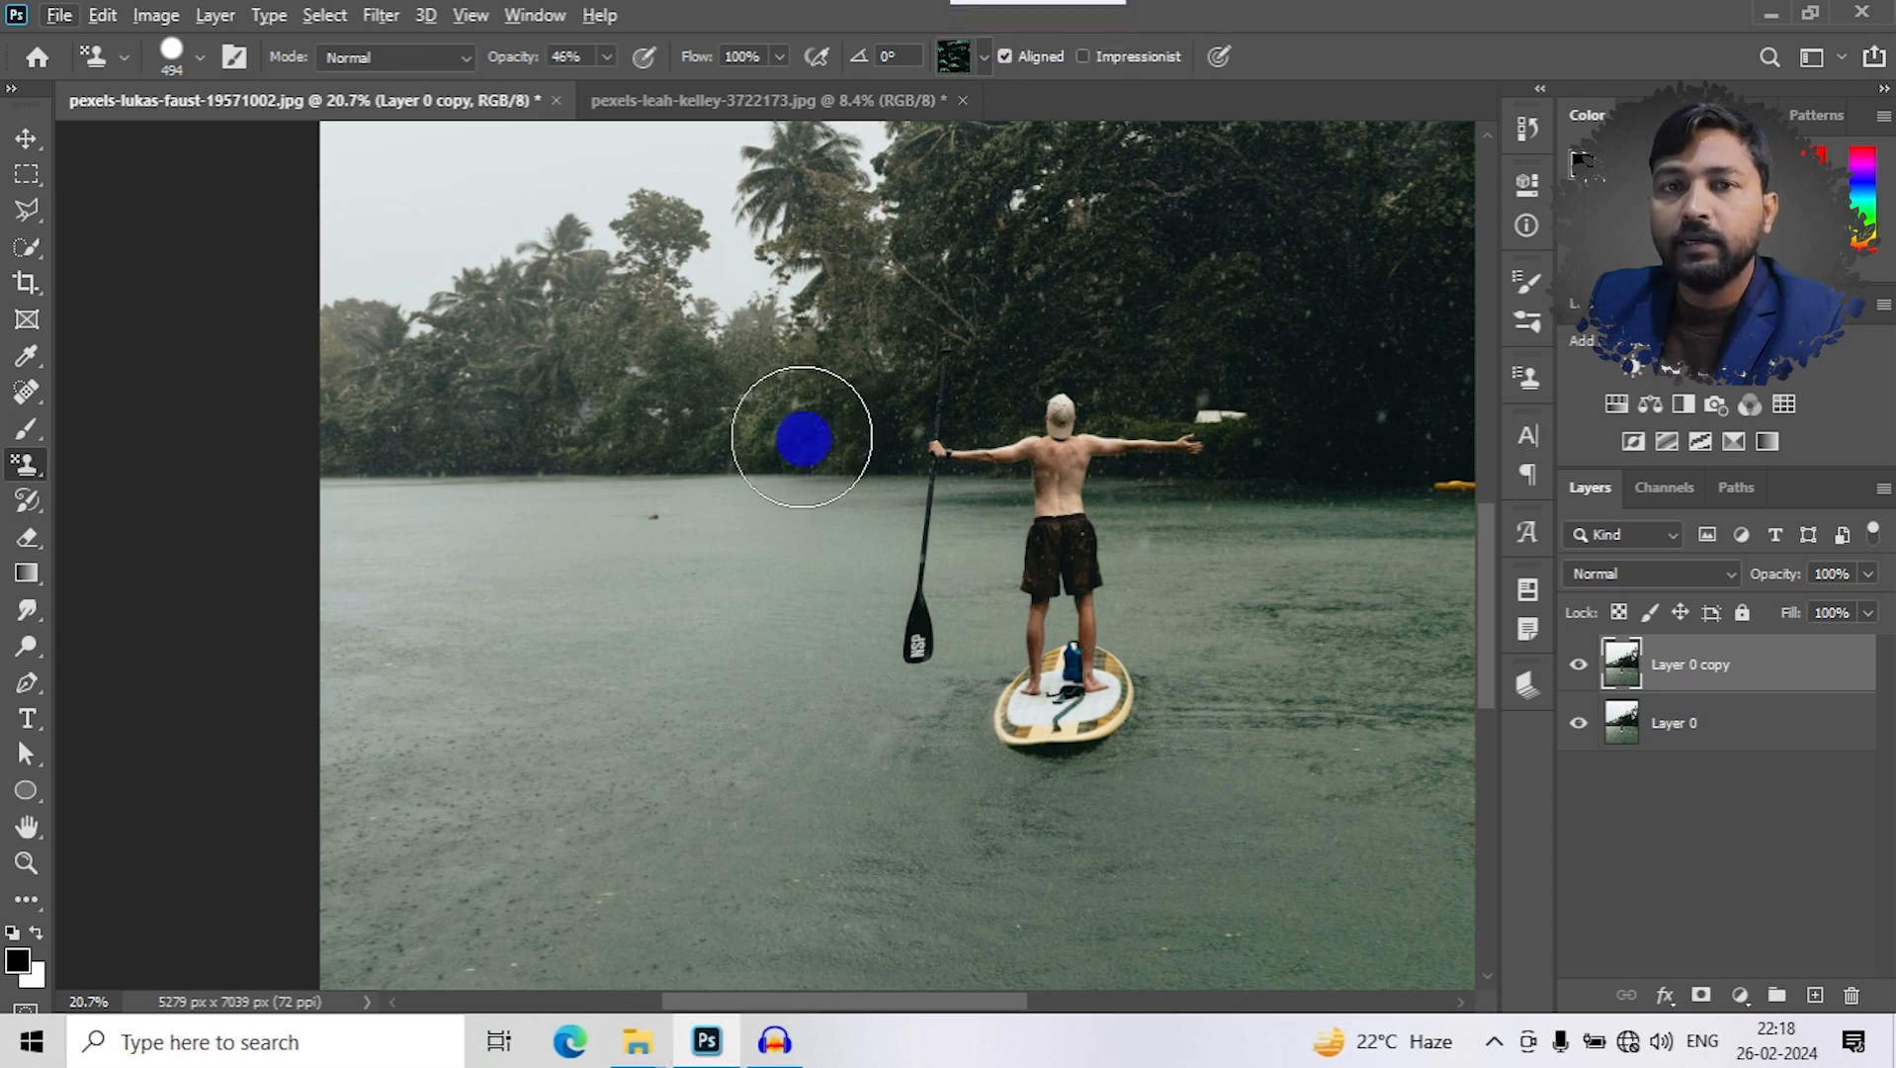
- Select the second pattern in the Trees group, test-paint it over the background trees, and undo the stroke
{"action": "left_click", "coordinate": [976, 57]}
{"action": "left_click", "coordinate": [891, 157]}
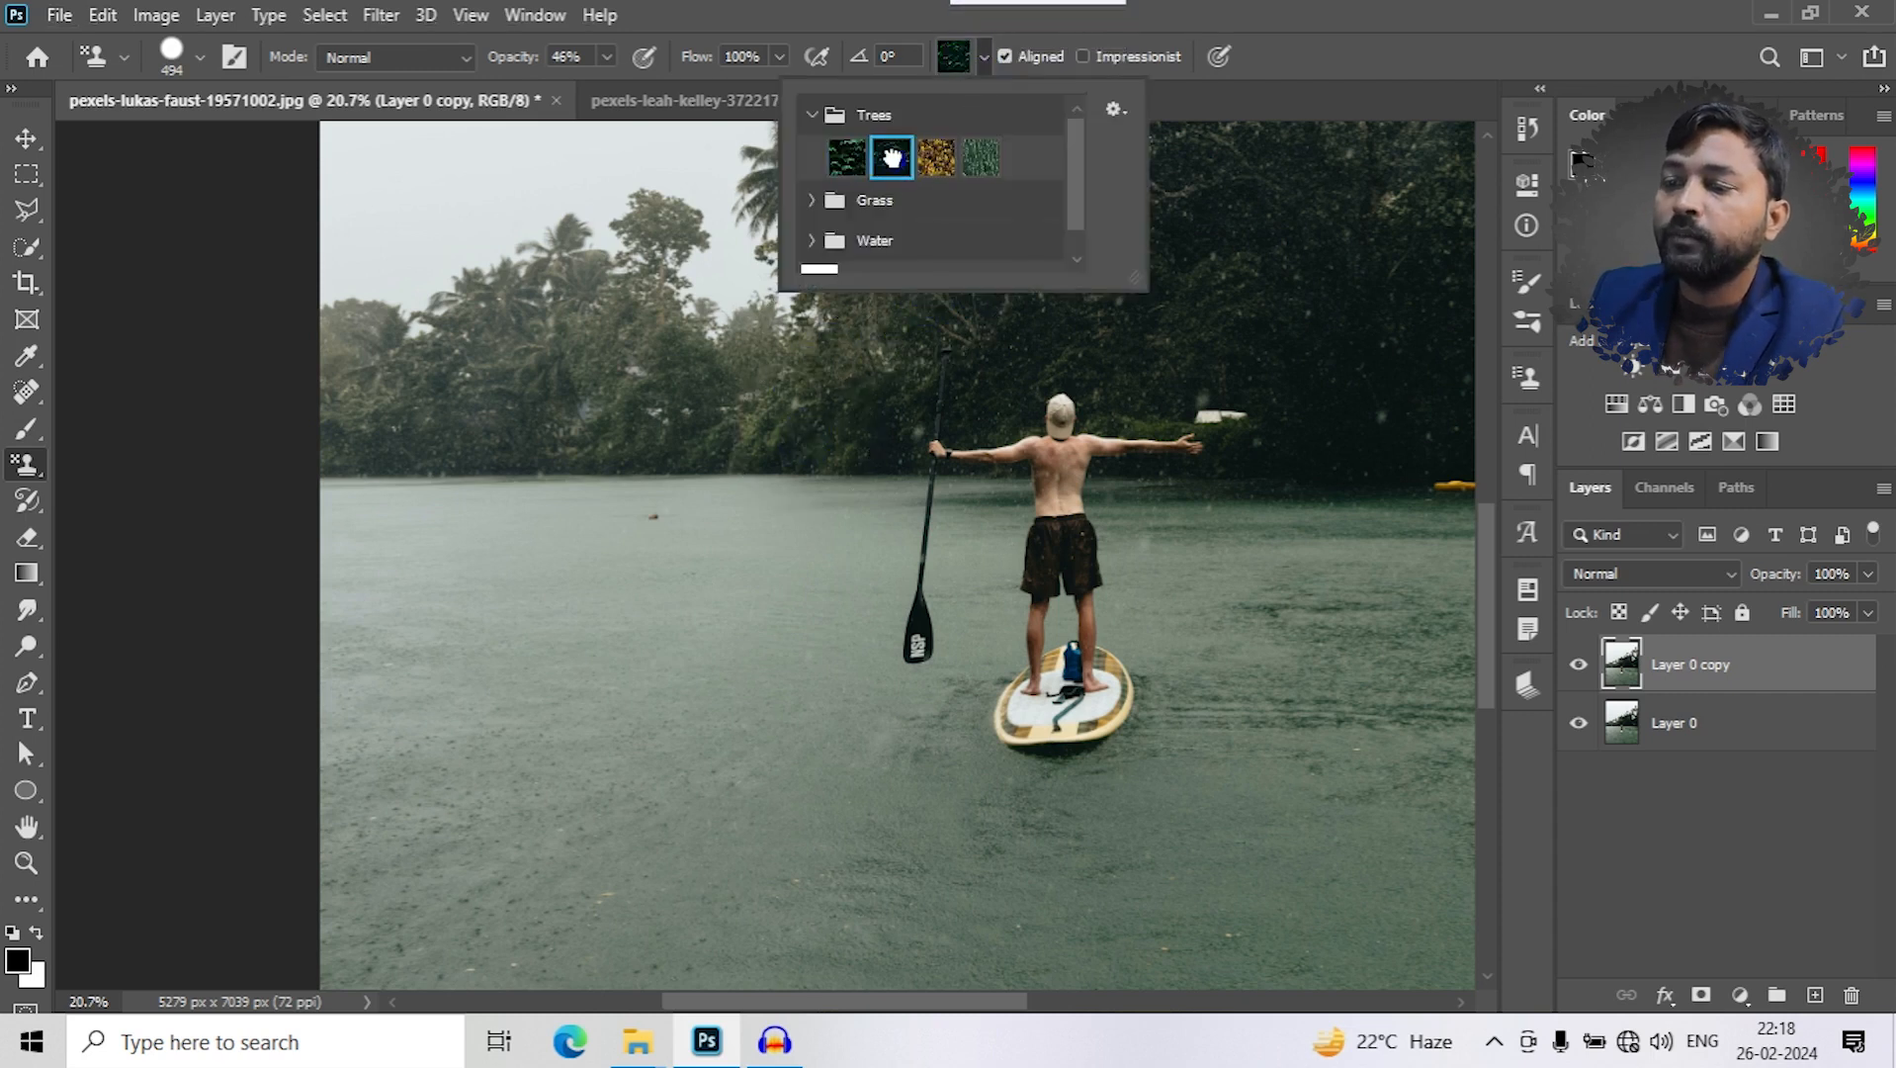
{"action": "left_click", "coordinate": [571, 390]}
{"action": "mouse_move", "coordinate": [572, 389]}
{"action": "left_mouse_down"}
{"action": "mouse_move", "coordinate": [665, 521]}
{"action": "mouse_move", "coordinate": [416, 458]}
{"action": "mouse_move", "coordinate": [603, 464]}
{"action": "left_mouse_up"}
{"action": "key", "text": "ctrl+z"}
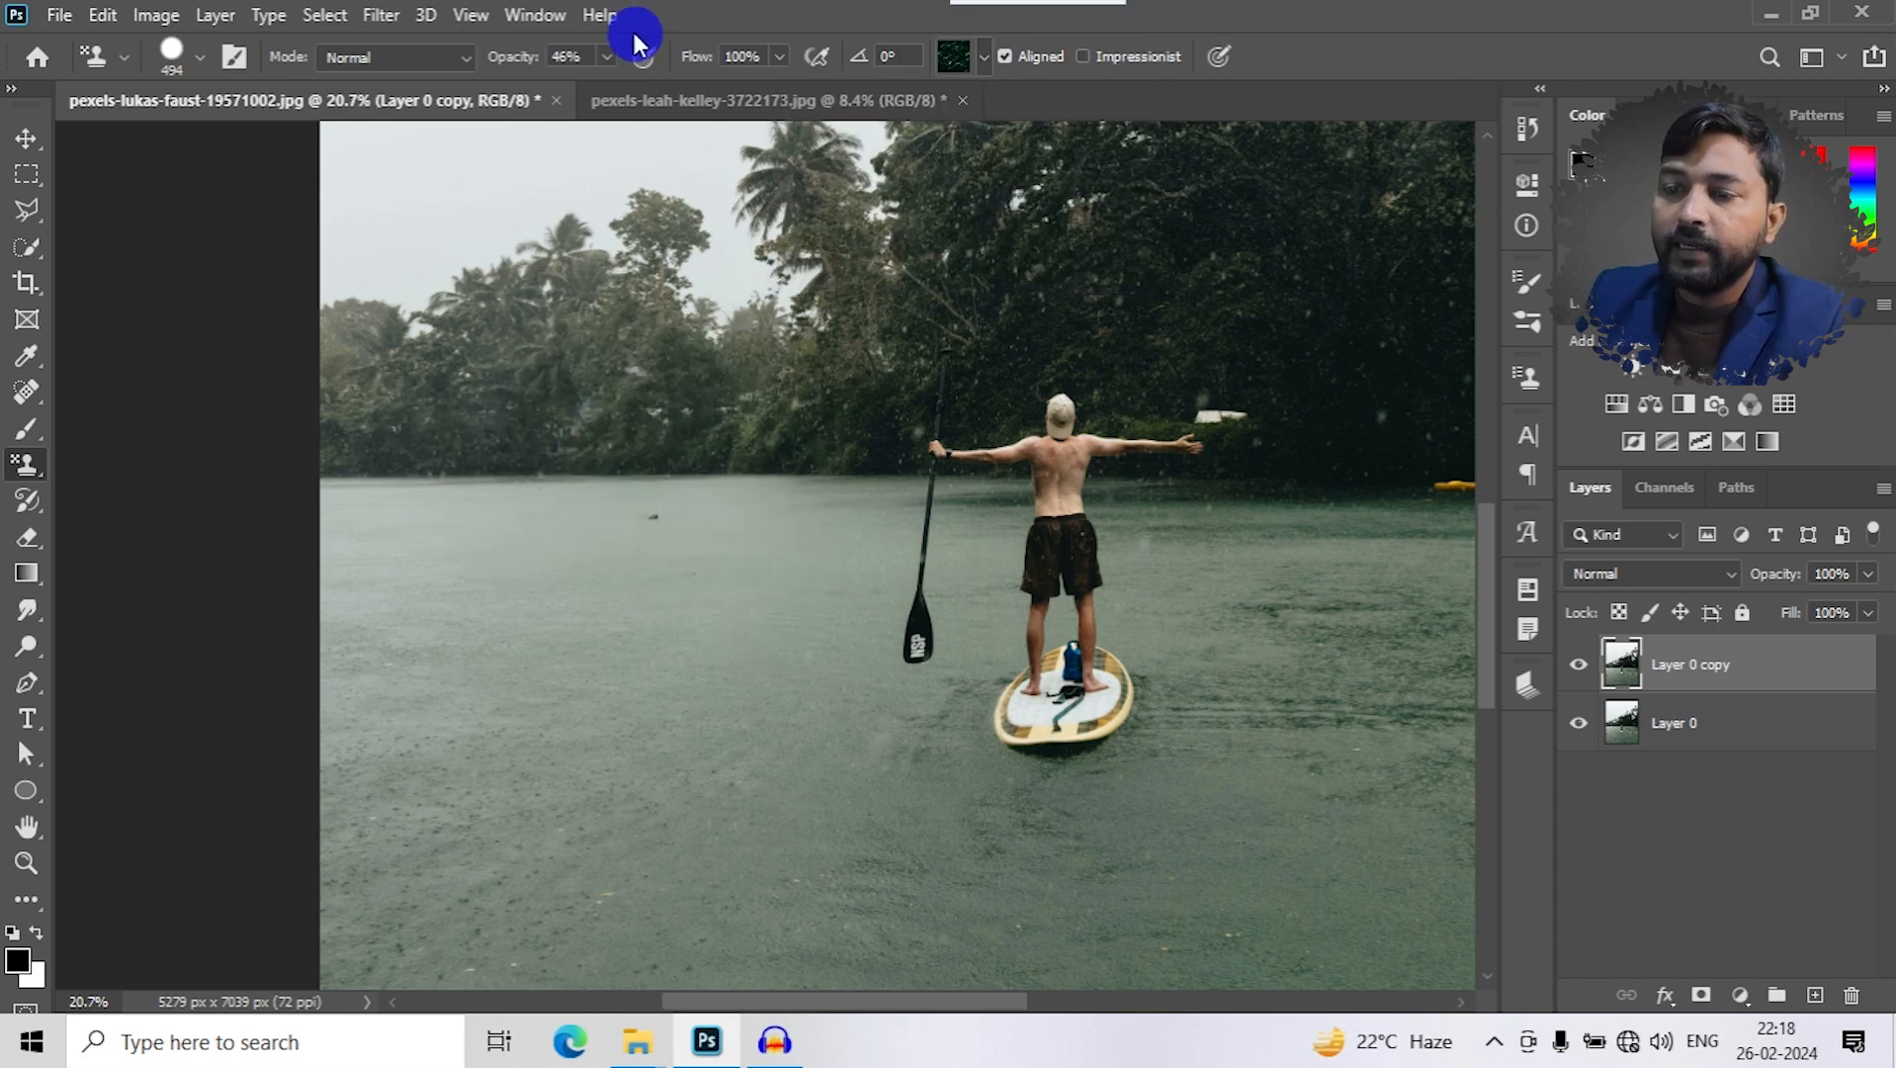
- Raise the stamp's opacity to 100% and test-paint the dark leaf pattern over the background trees
{"action": "left_click", "coordinate": [590, 61]}
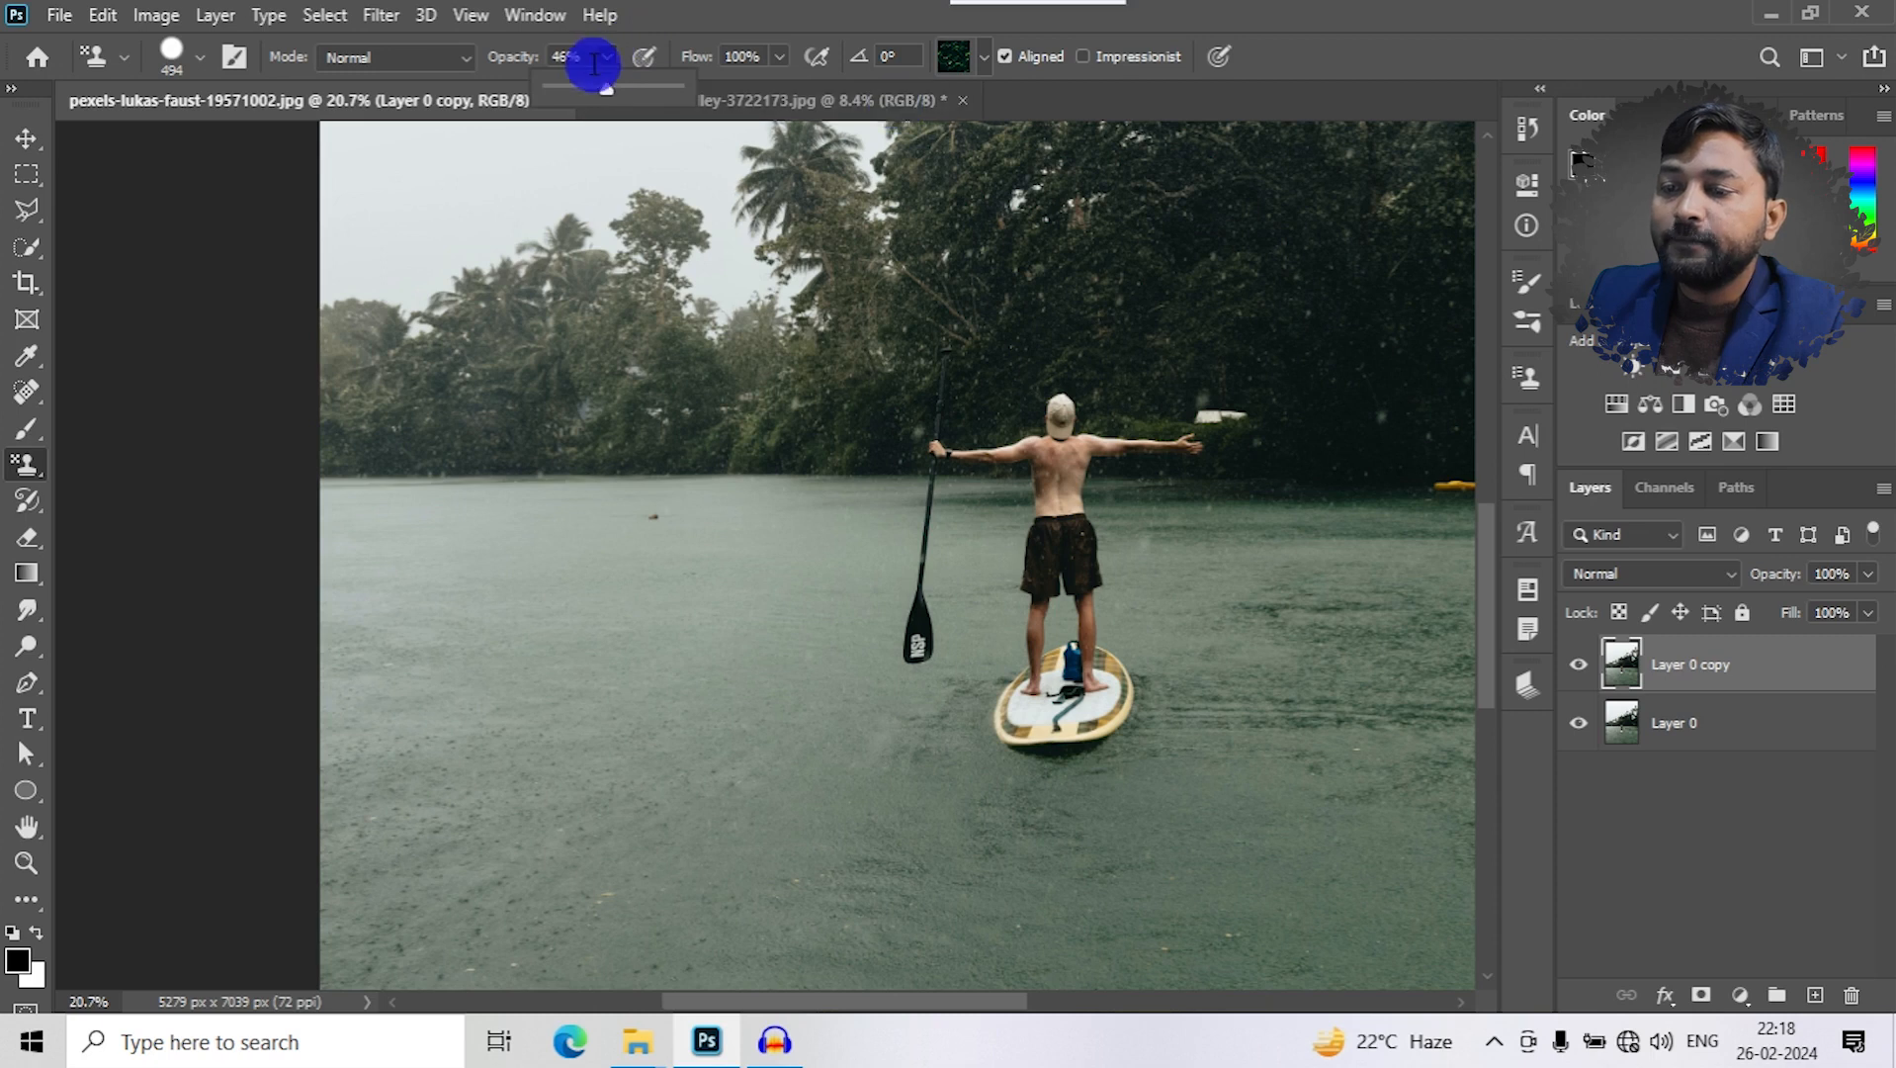
{"action": "left_click_drag", "start_coordinate": [687, 89], "coordinate": [697, 89]}
{"action": "mouse_move", "coordinate": [571, 423]}
{"action": "left_mouse_down"}
{"action": "mouse_move", "coordinate": [542, 402]}
{"action": "mouse_move", "coordinate": [562, 431]}
{"action": "mouse_move", "coordinate": [636, 388]}
{"action": "mouse_move", "coordinate": [868, 868]}
{"action": "mouse_move", "coordinate": [902, 851]}
{"action": "left_mouse_up"}
{"action": "key", "text": "ctrl+z"}
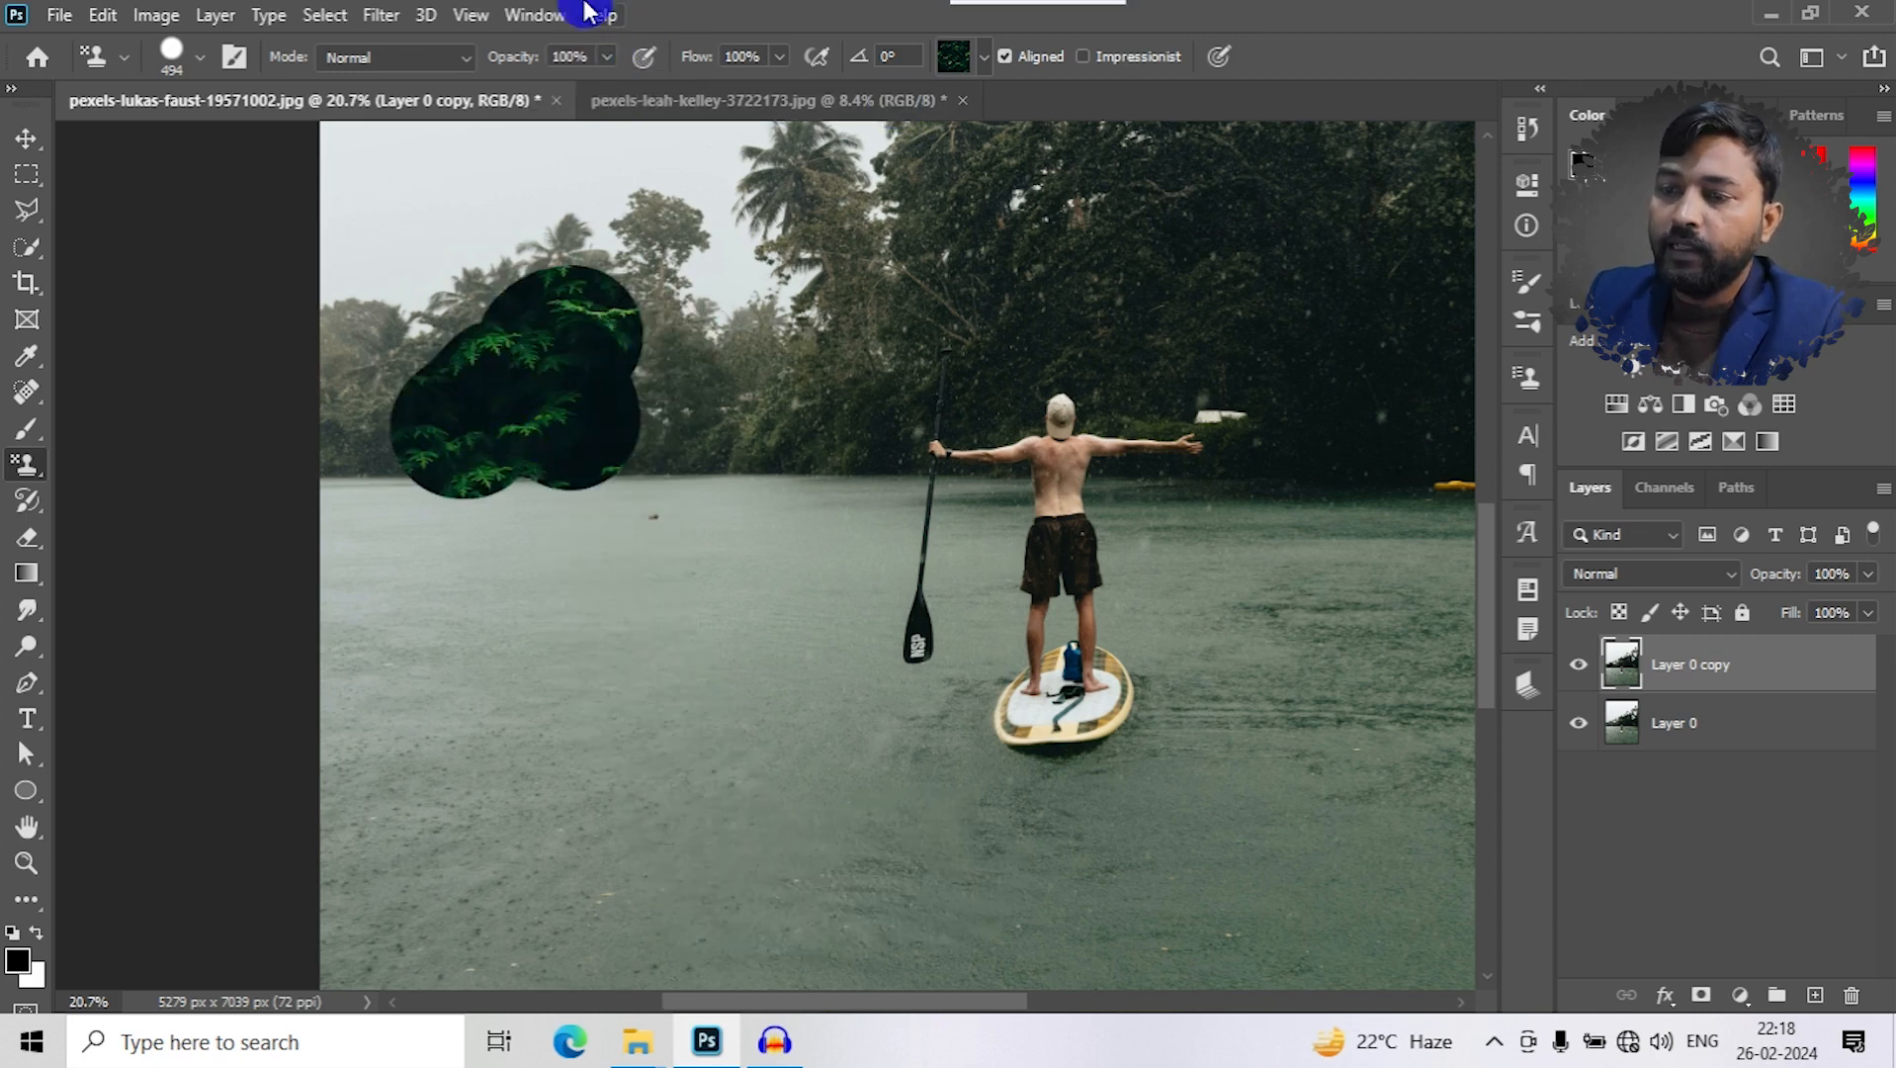
- Lower the stamp's flow to 28%, undo the painted leaf patch, and test a stroke on the lake
{"action": "left_click", "coordinate": [779, 56]}
{"action": "left_click_drag", "start_coordinate": [778, 87], "coordinate": [687, 89]}
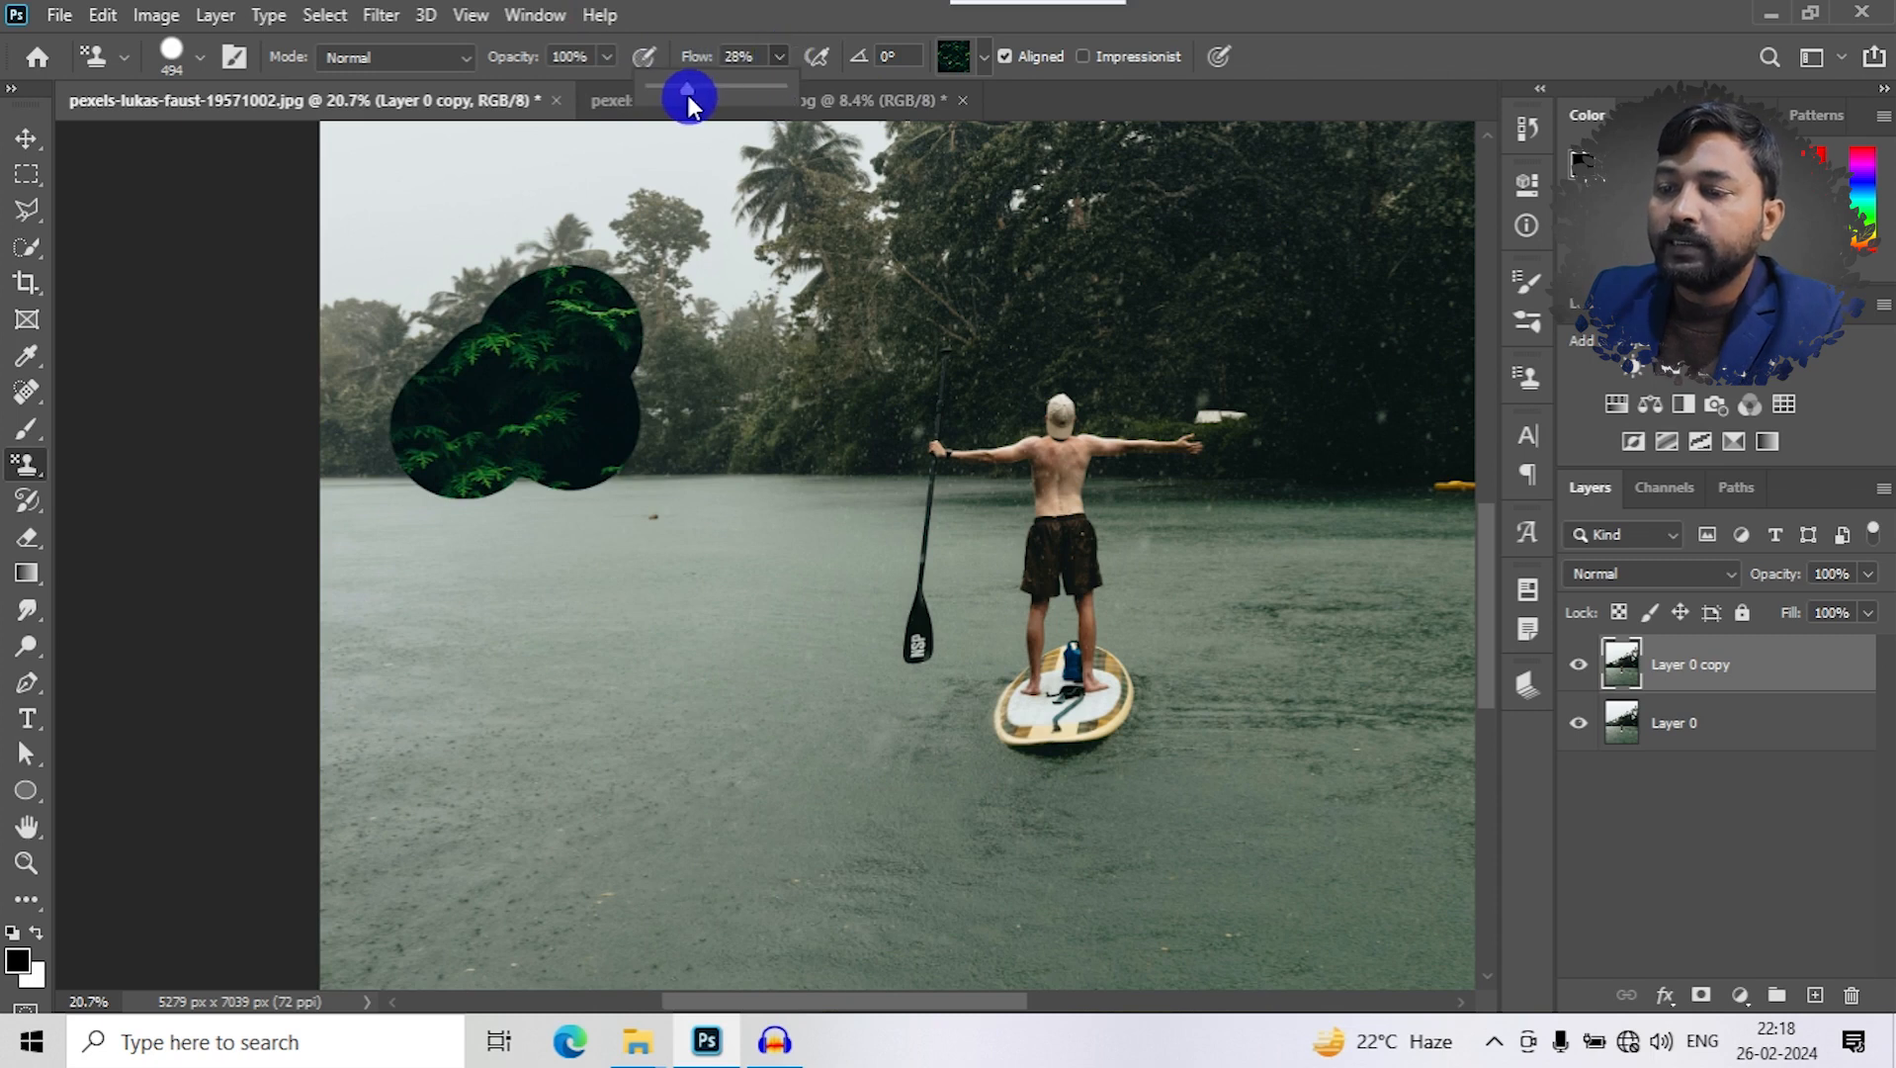
{"action": "key", "text": "ctrl+z"}
{"action": "mouse_move", "coordinate": [622, 681]}
{"action": "left_mouse_down"}
{"action": "mouse_move", "coordinate": [656, 550]}
{"action": "mouse_move", "coordinate": [742, 788]}
{"action": "mouse_move", "coordinate": [617, 606]}
{"action": "mouse_move", "coordinate": [562, 712]}
{"action": "mouse_move", "coordinate": [720, 762]}
{"action": "mouse_move", "coordinate": [494, 727]}
{"action": "mouse_move", "coordinate": [529, 605]}
{"action": "mouse_move", "coordinate": [774, 736]}
{"action": "mouse_move", "coordinate": [744, 643]}
{"action": "mouse_move", "coordinate": [466, 725]}
{"action": "mouse_move", "coordinate": [575, 809]}
{"action": "mouse_move", "coordinate": [719, 757]}
{"action": "mouse_move", "coordinate": [686, 744]}
{"action": "left_mouse_up"}
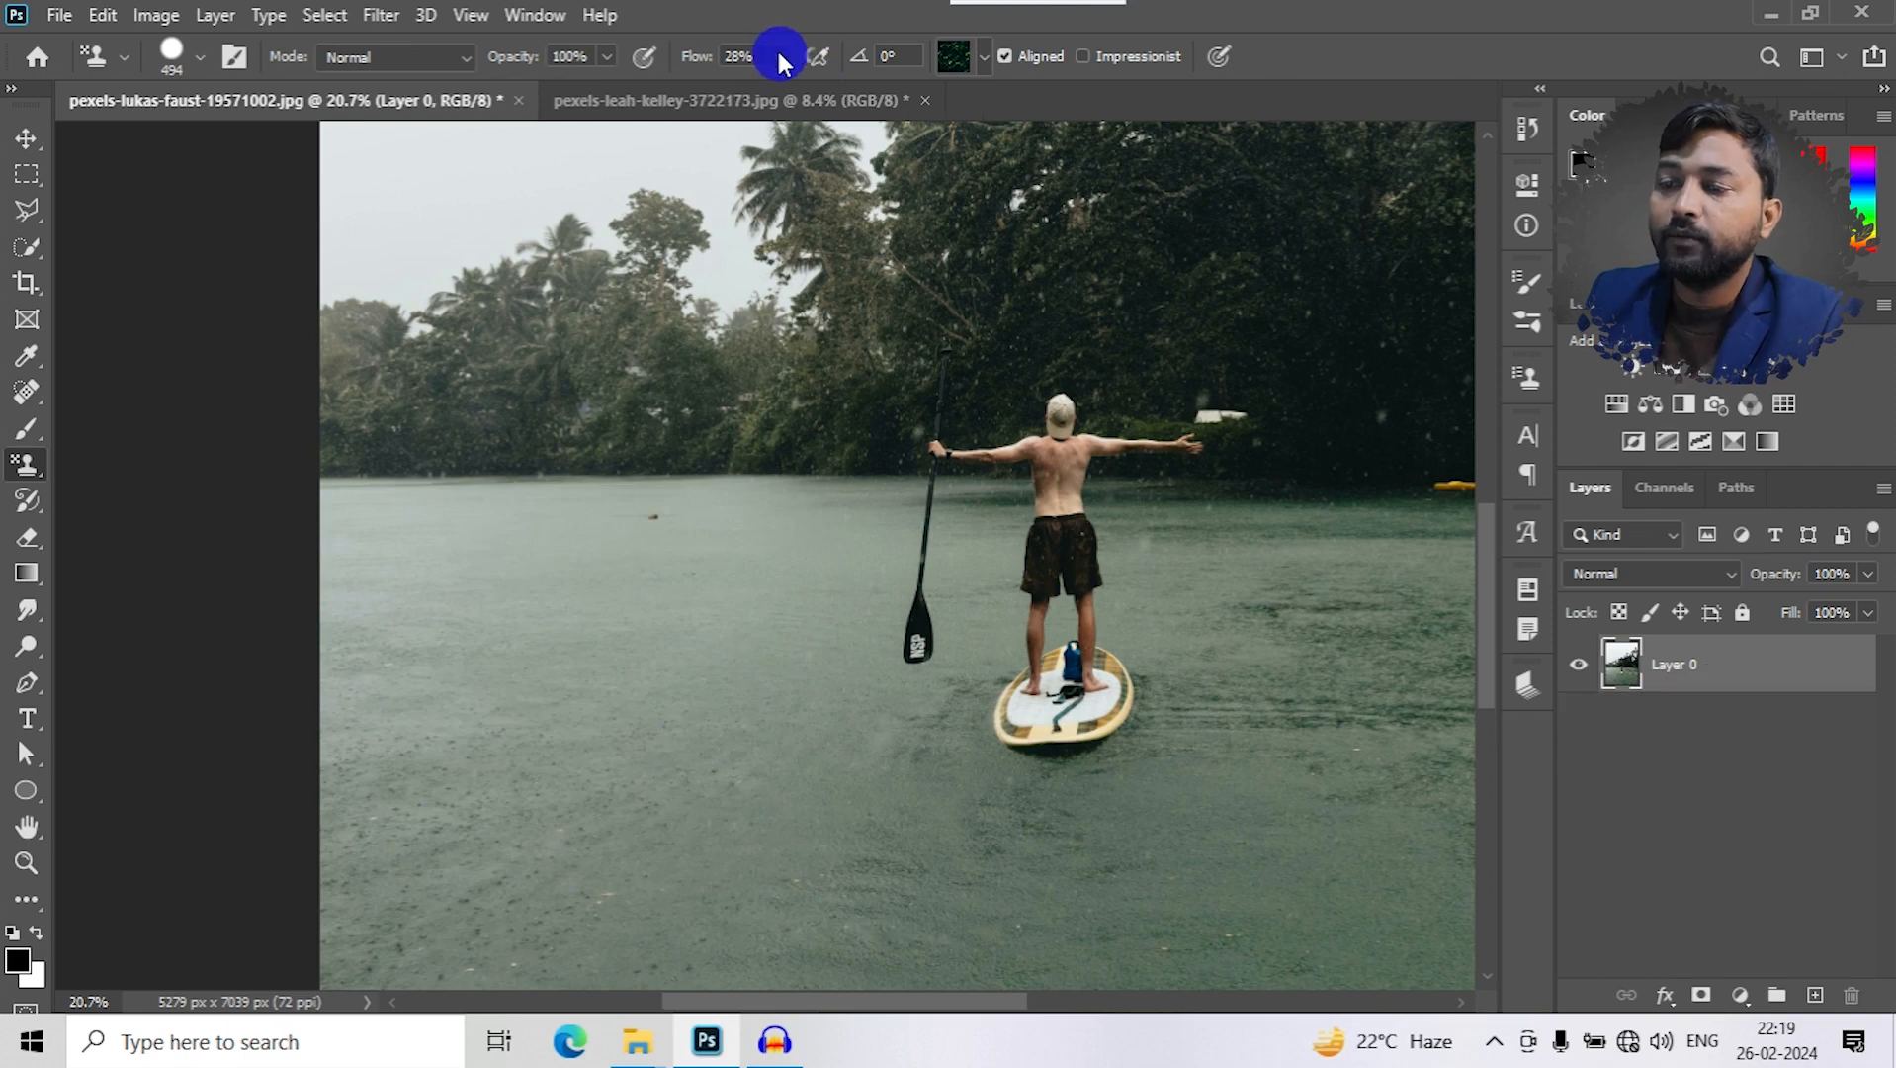
- Restore the stamp's flow to 100% and turn on airbrush-style build-up
{"action": "left_click", "coordinate": [780, 56]}
{"action": "left_click_drag", "start_coordinate": [775, 91], "coordinate": [955, 105]}
{"action": "left_click", "coordinate": [816, 56]}
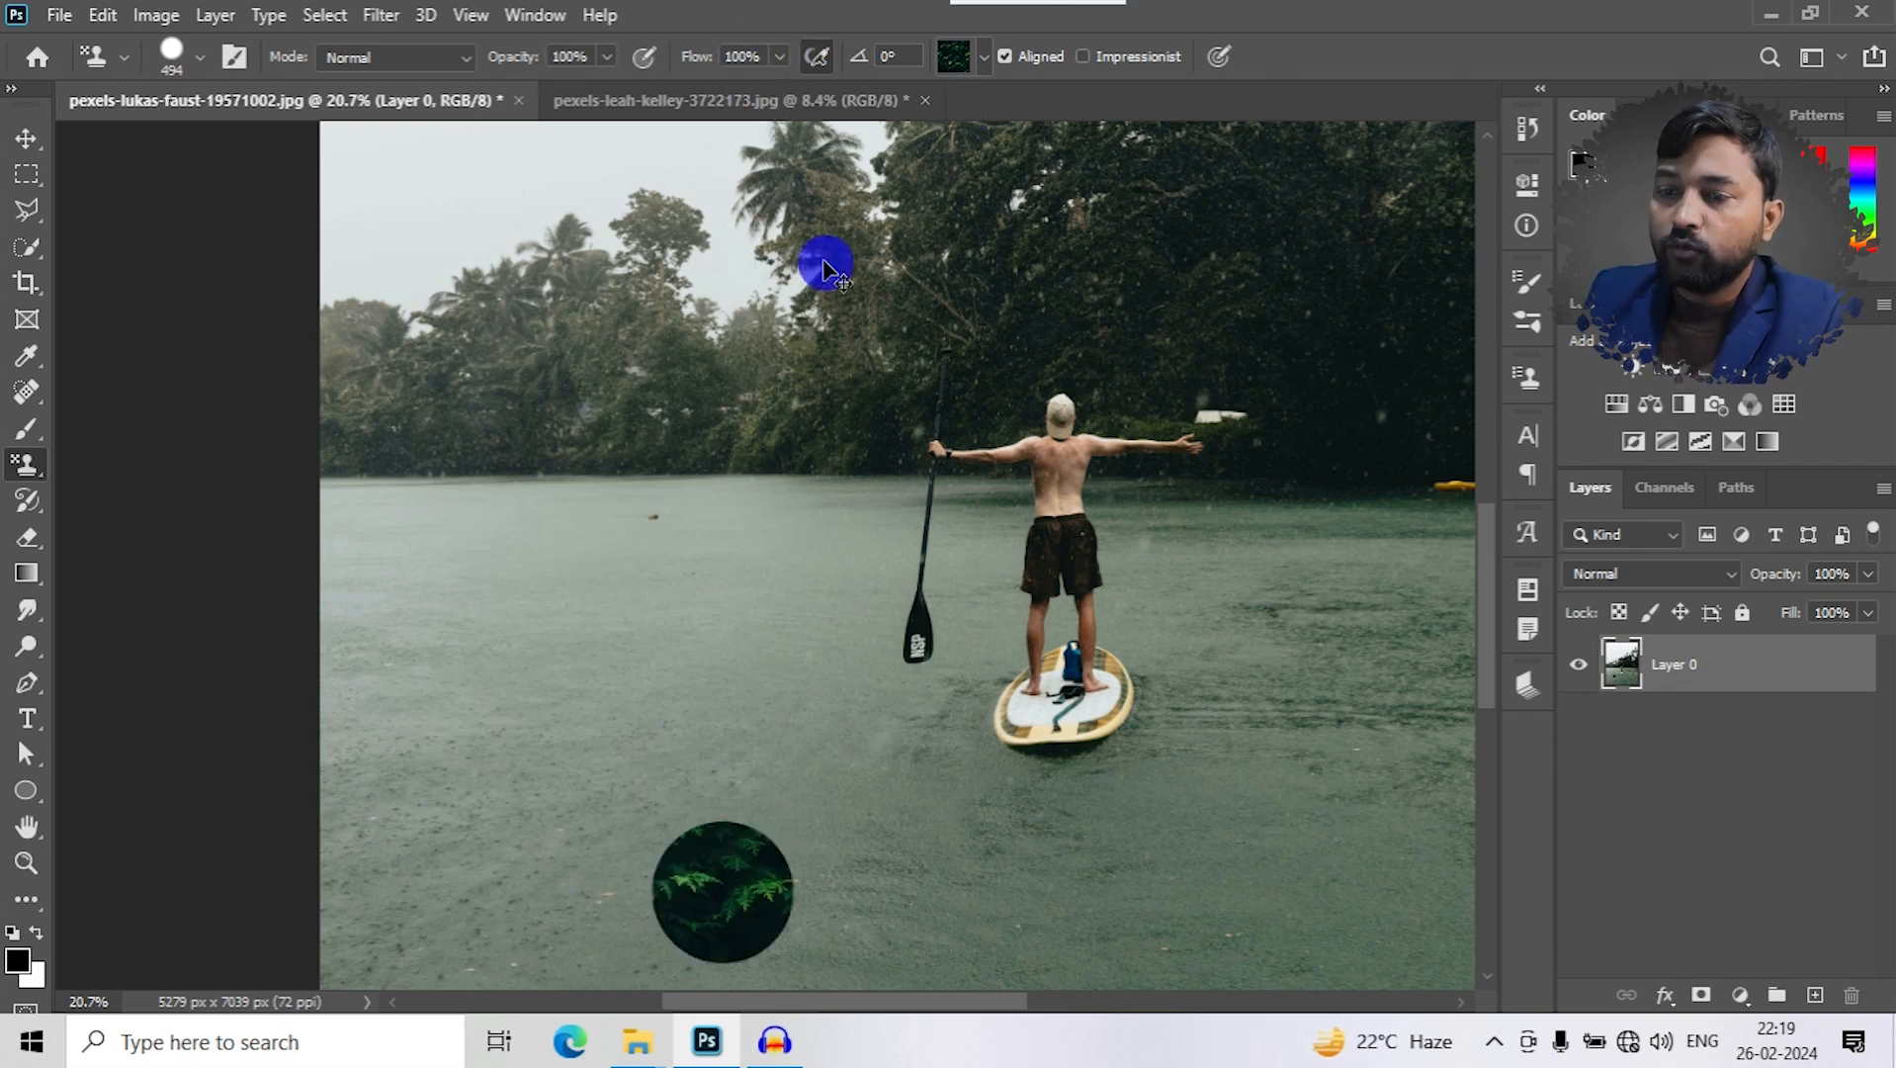
- Switch to the Soft Round brush, test-paint two leaf-pattern strokes on the lake, and undo both
{"action": "left_click", "coordinate": [201, 56]}
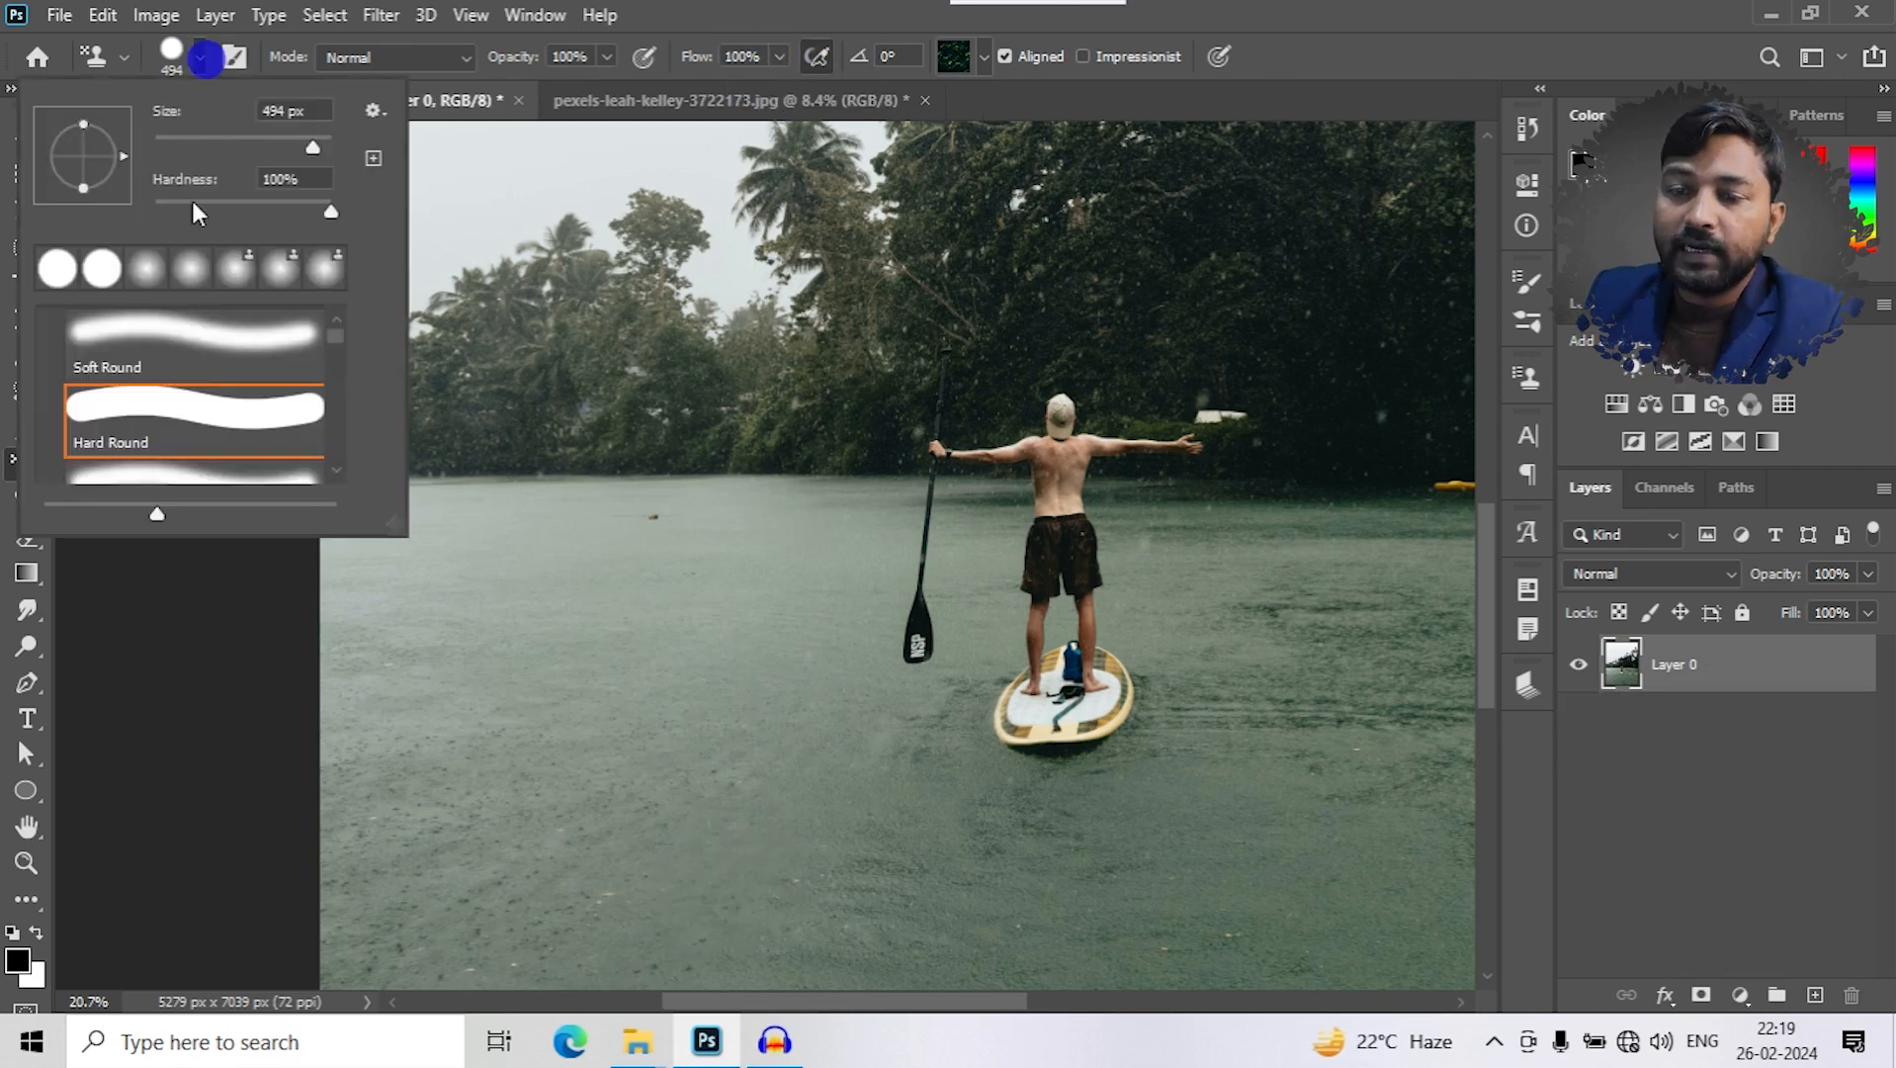
{"action": "left_click", "coordinate": [155, 353]}
{"action": "left_click_drag", "start_coordinate": [647, 763], "coordinate": [637, 578]}
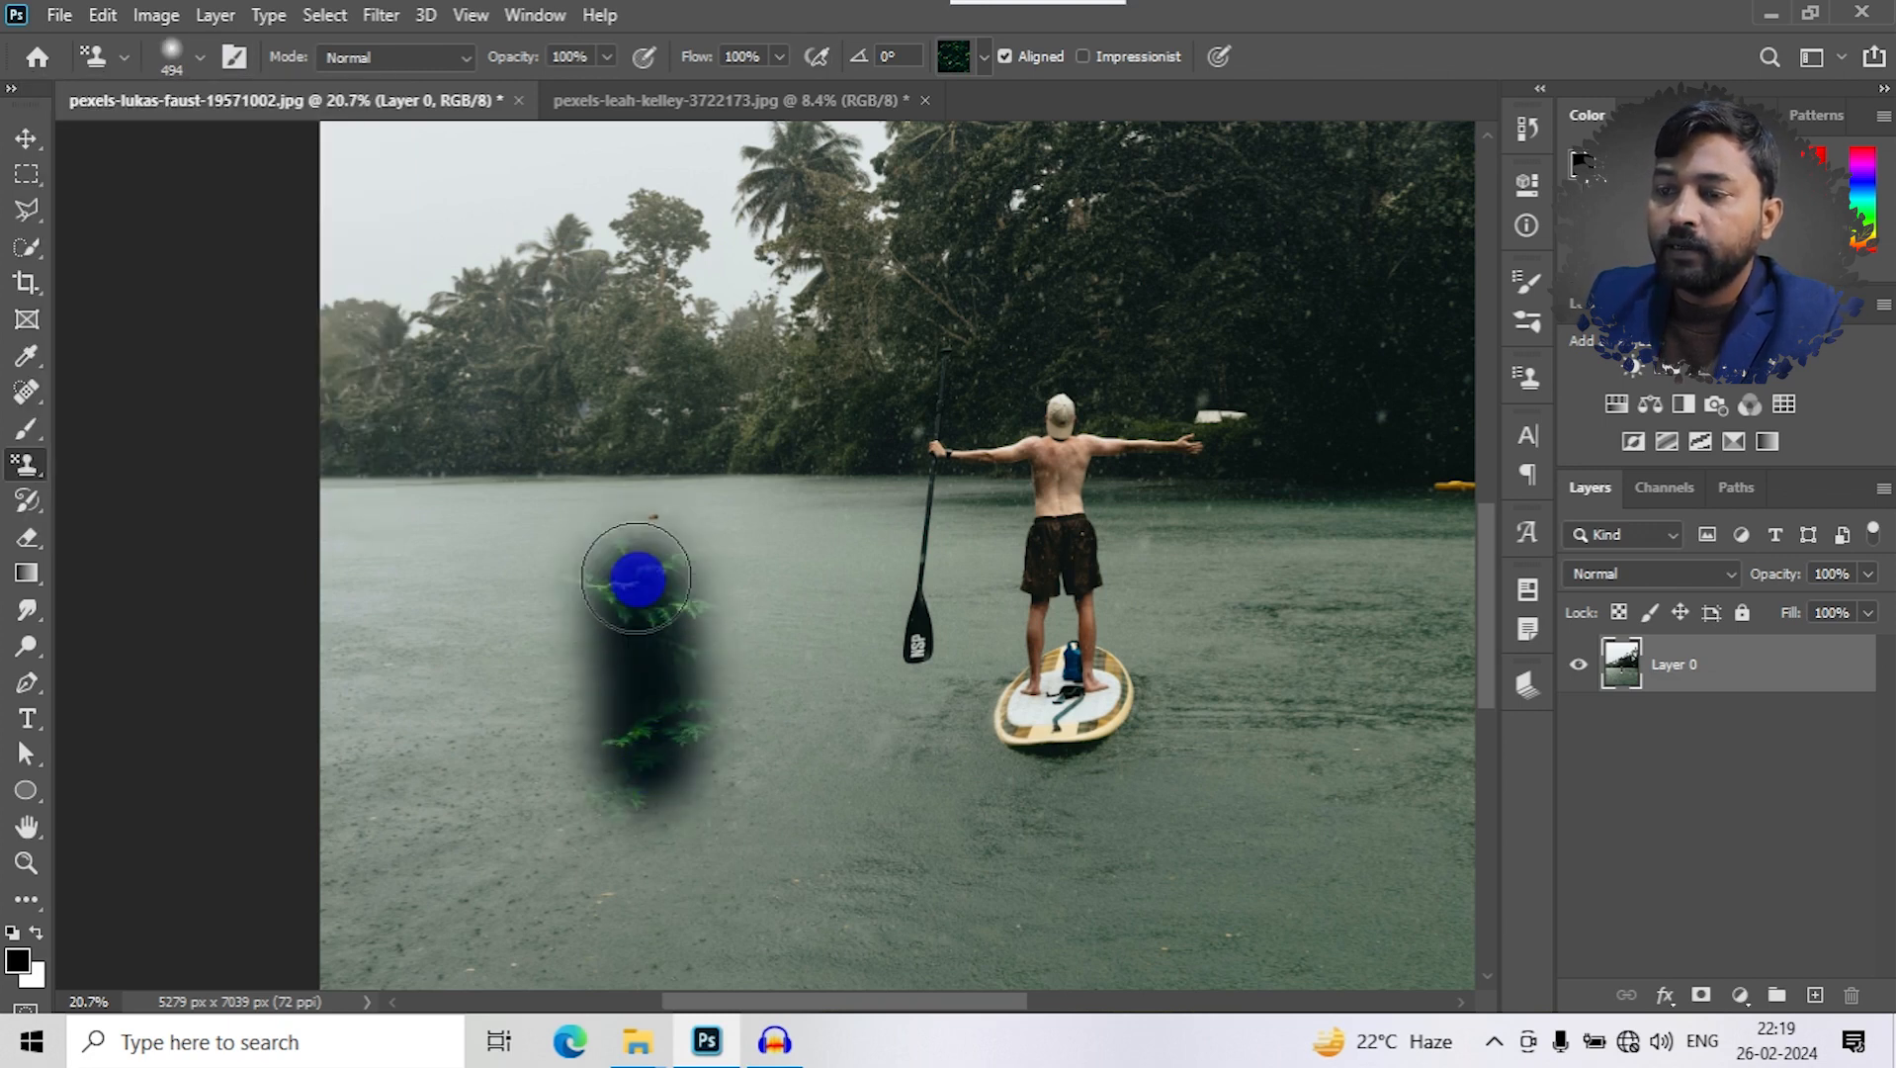
{"action": "left_click_drag", "start_coordinate": [867, 852], "coordinate": [815, 644]}
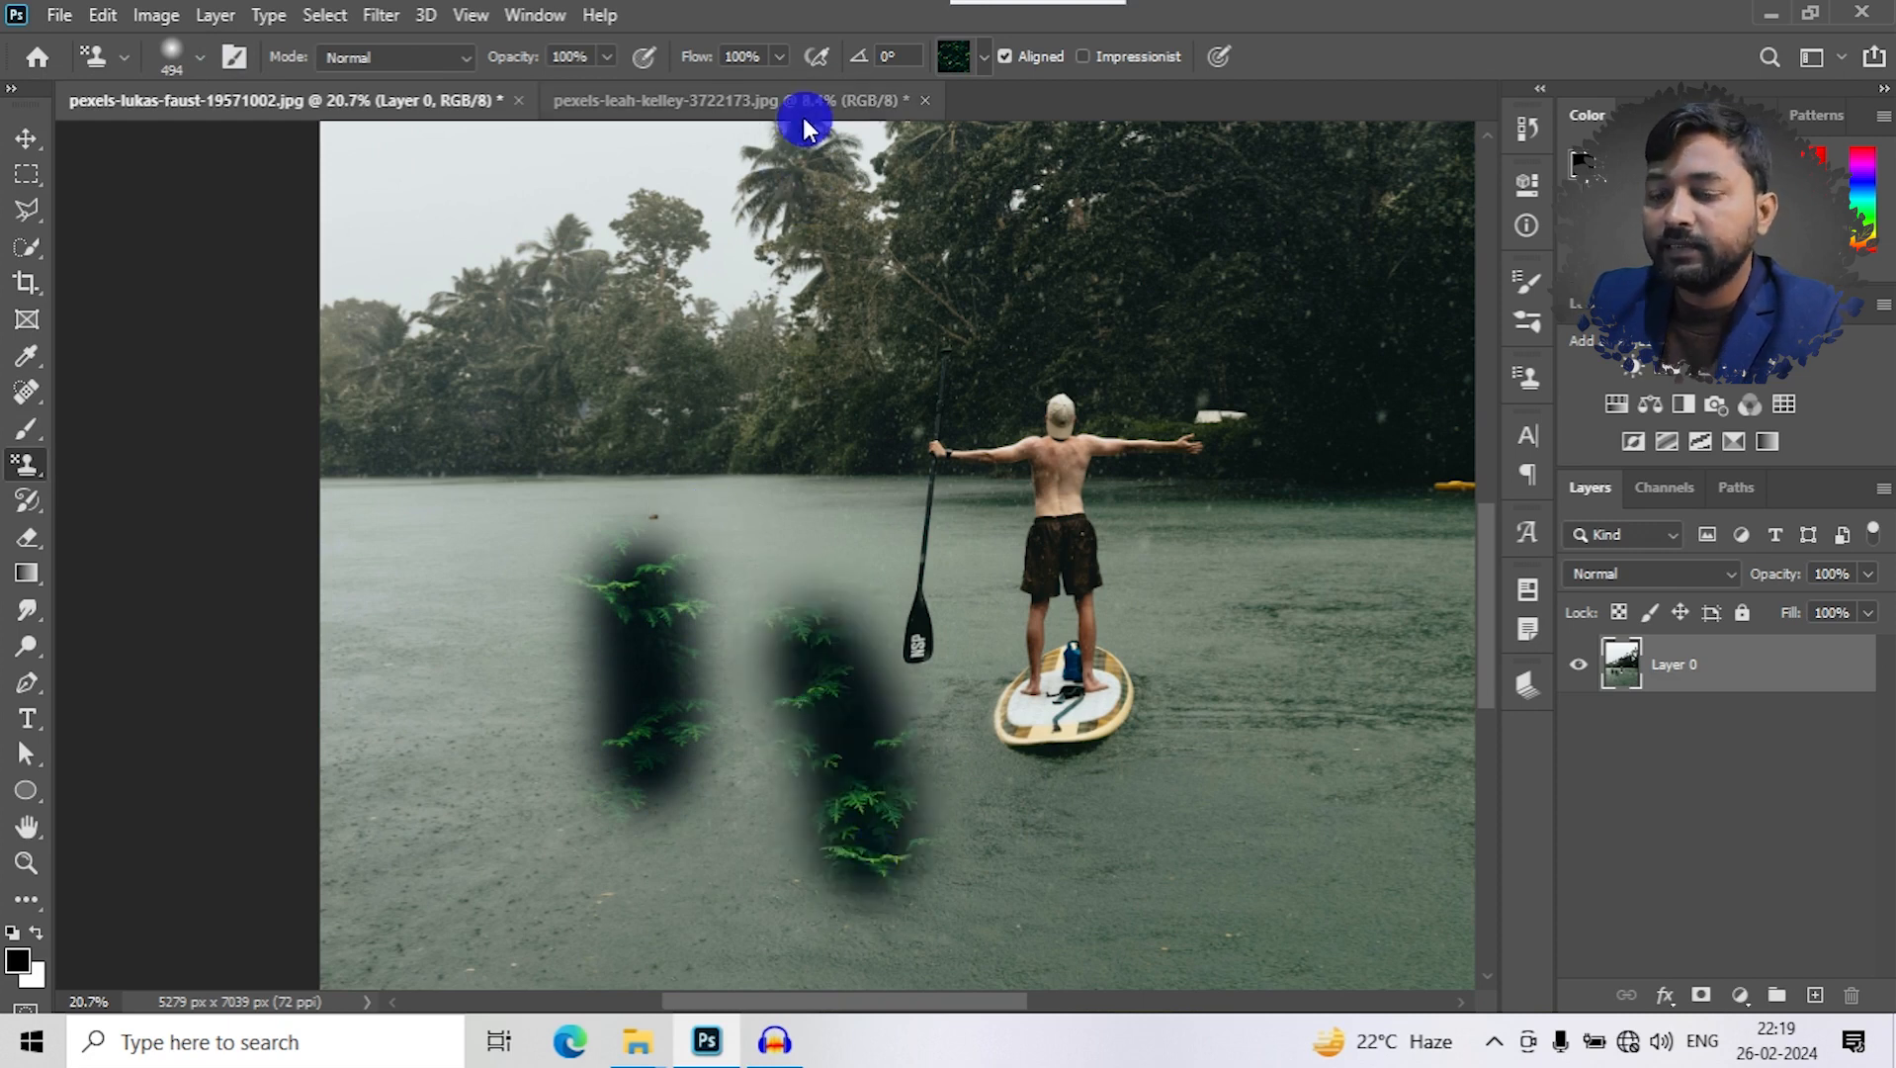
{"action": "key", "text": "ctrl+z"}
{"action": "key", "text": "ctrl+z"}
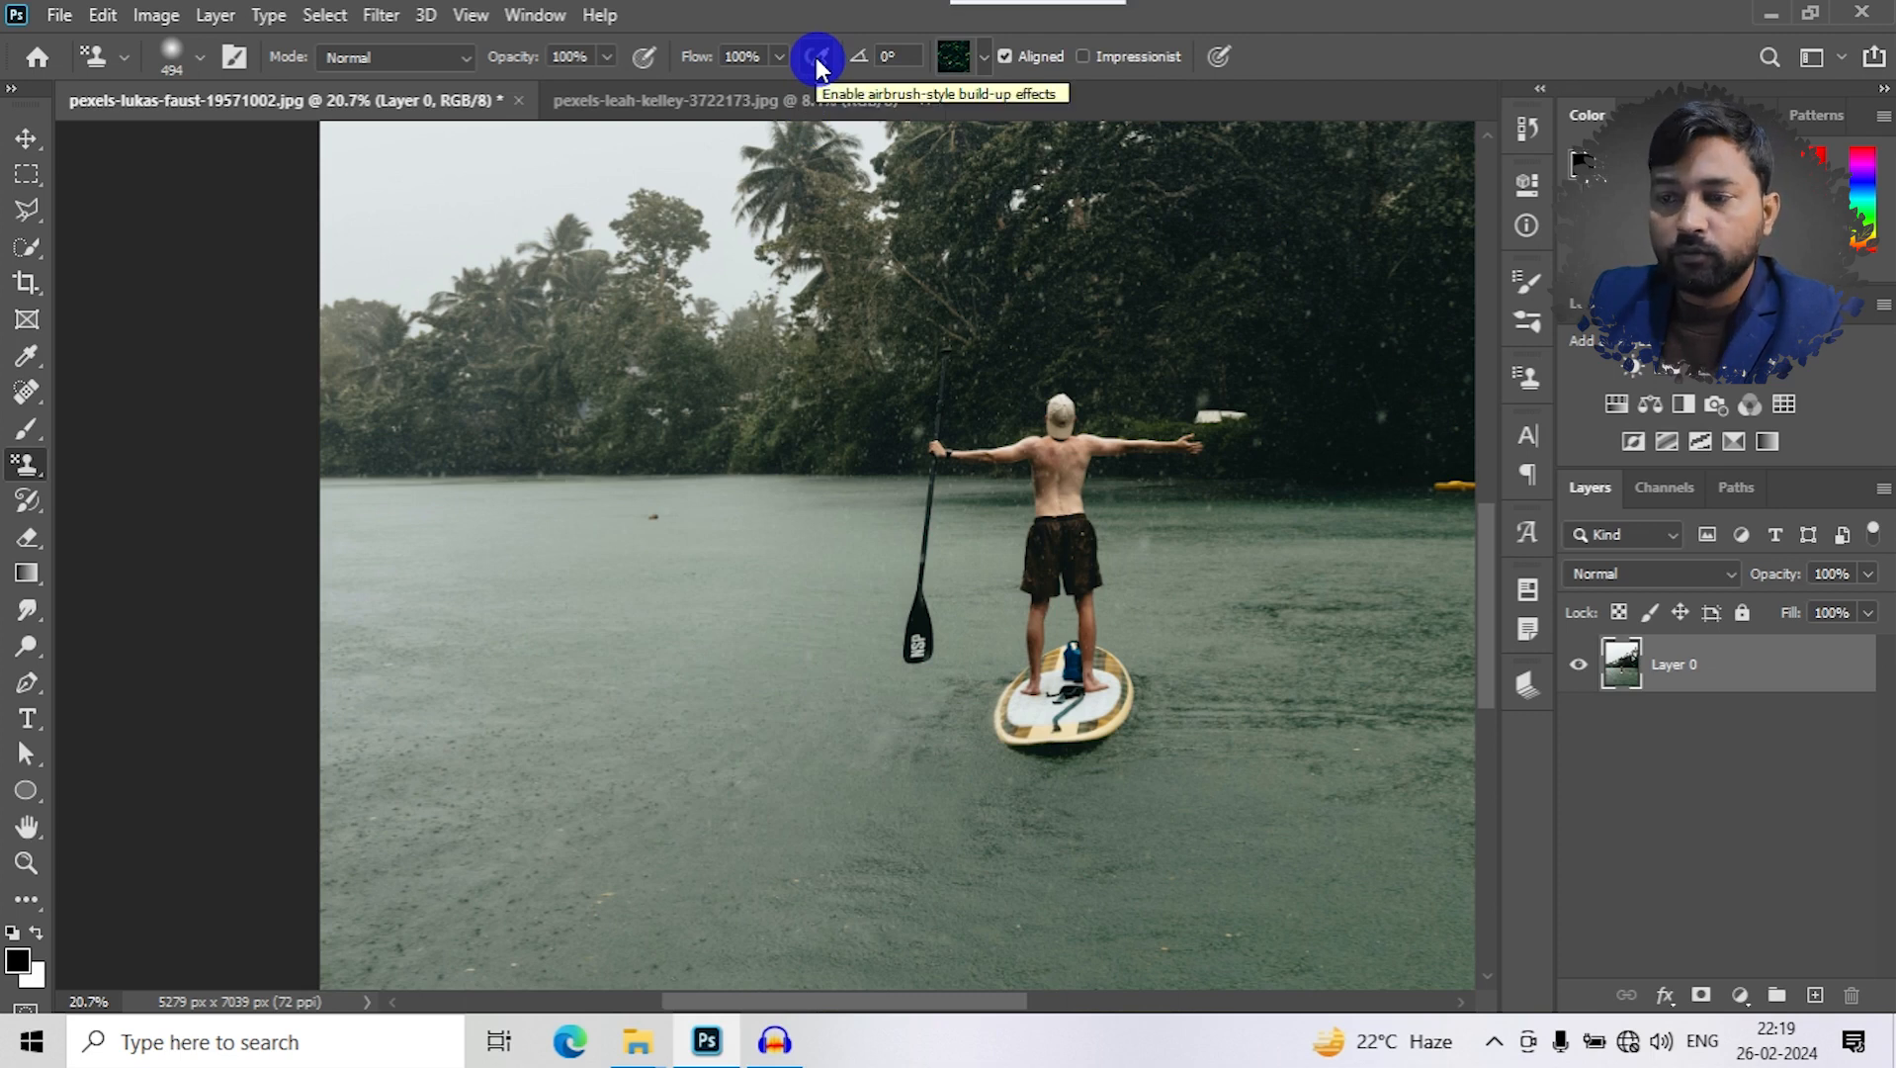
- Enable airbrush-style build-up, test-paint two soft leaf-pattern strokes on the lake, and undo them
{"action": "left_click", "coordinate": [817, 57]}
{"action": "mouse_move", "coordinate": [652, 741]}
{"action": "left_mouse_down"}
{"action": "mouse_move", "coordinate": [635, 762]}
{"action": "mouse_move", "coordinate": [650, 862]}
{"action": "mouse_move", "coordinate": [615, 652]}
{"action": "left_mouse_up"}
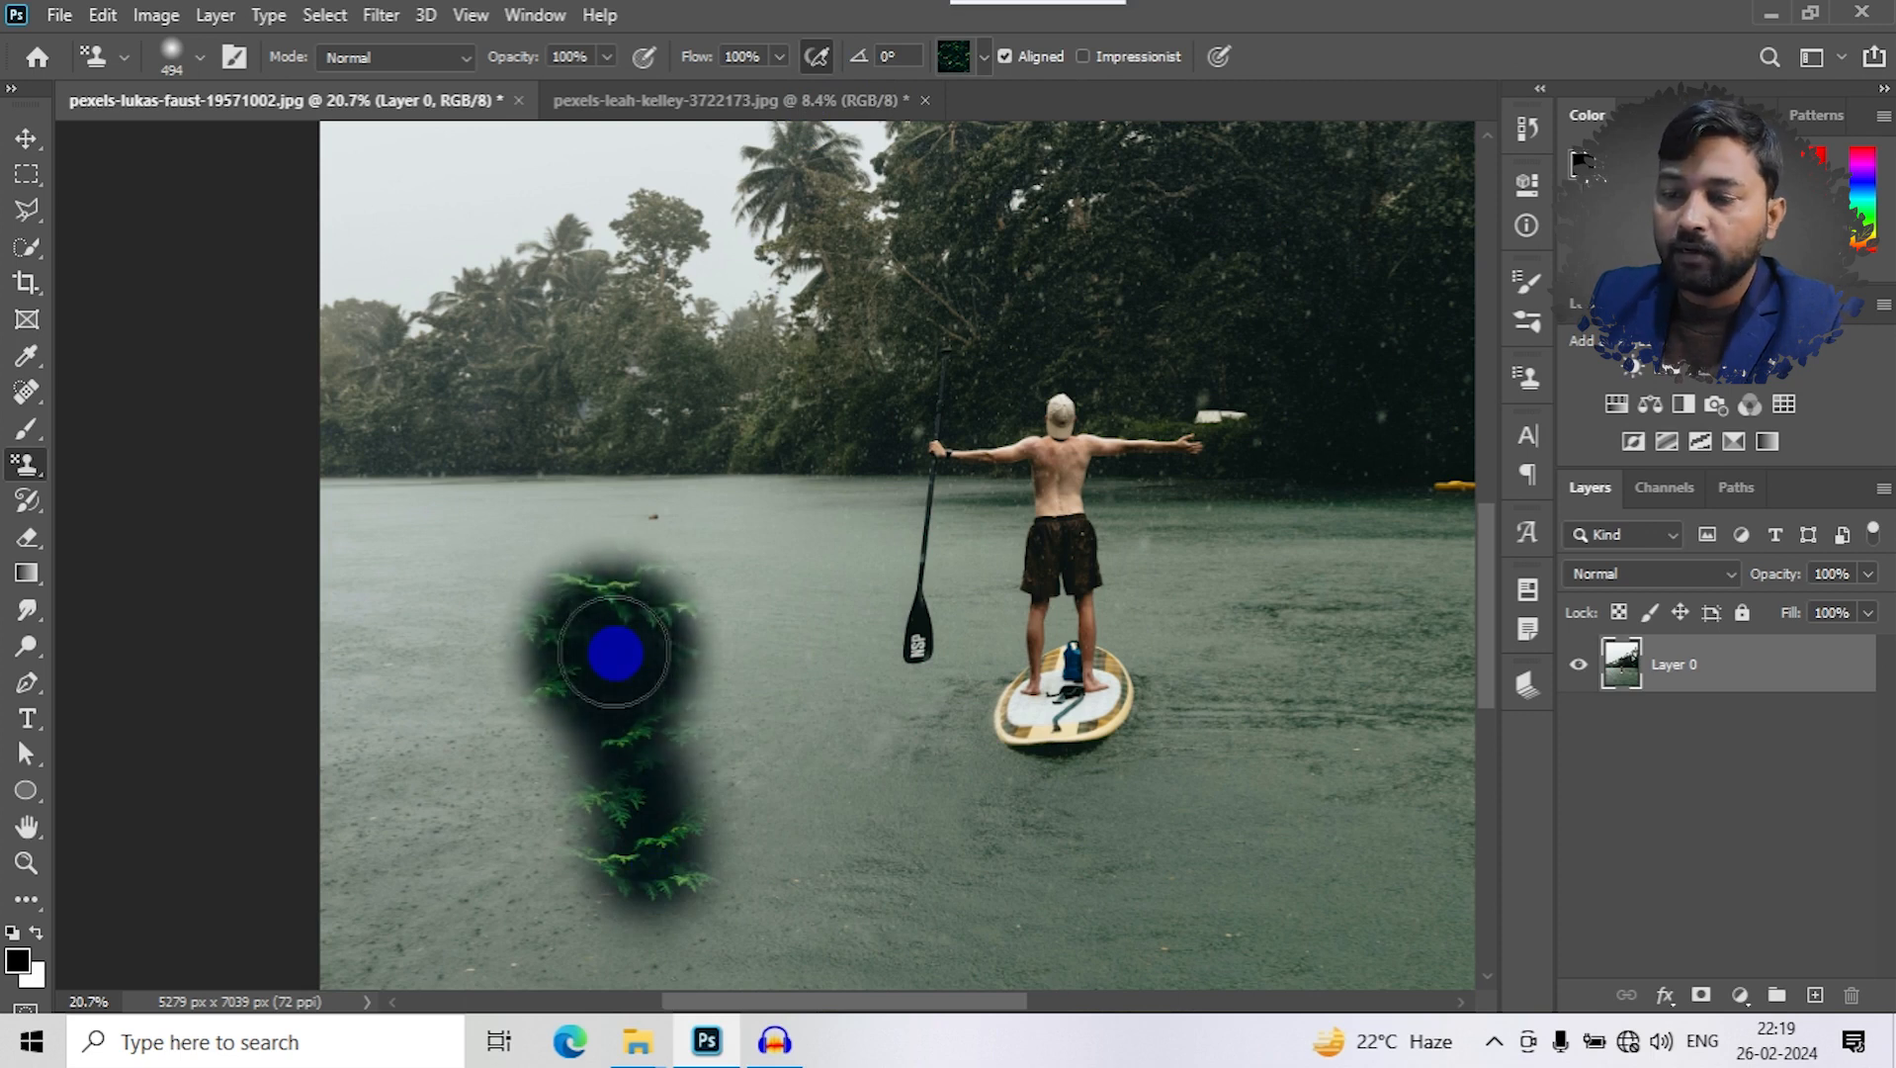
{"action": "mouse_move", "coordinate": [998, 892]}
{"action": "left_mouse_down"}
{"action": "mouse_move", "coordinate": [859, 681]}
{"action": "mouse_move", "coordinate": [838, 708]}
{"action": "left_mouse_up"}
{"action": "key", "text": "ctrl+z"}
{"action": "key", "text": "ctrl+z"}
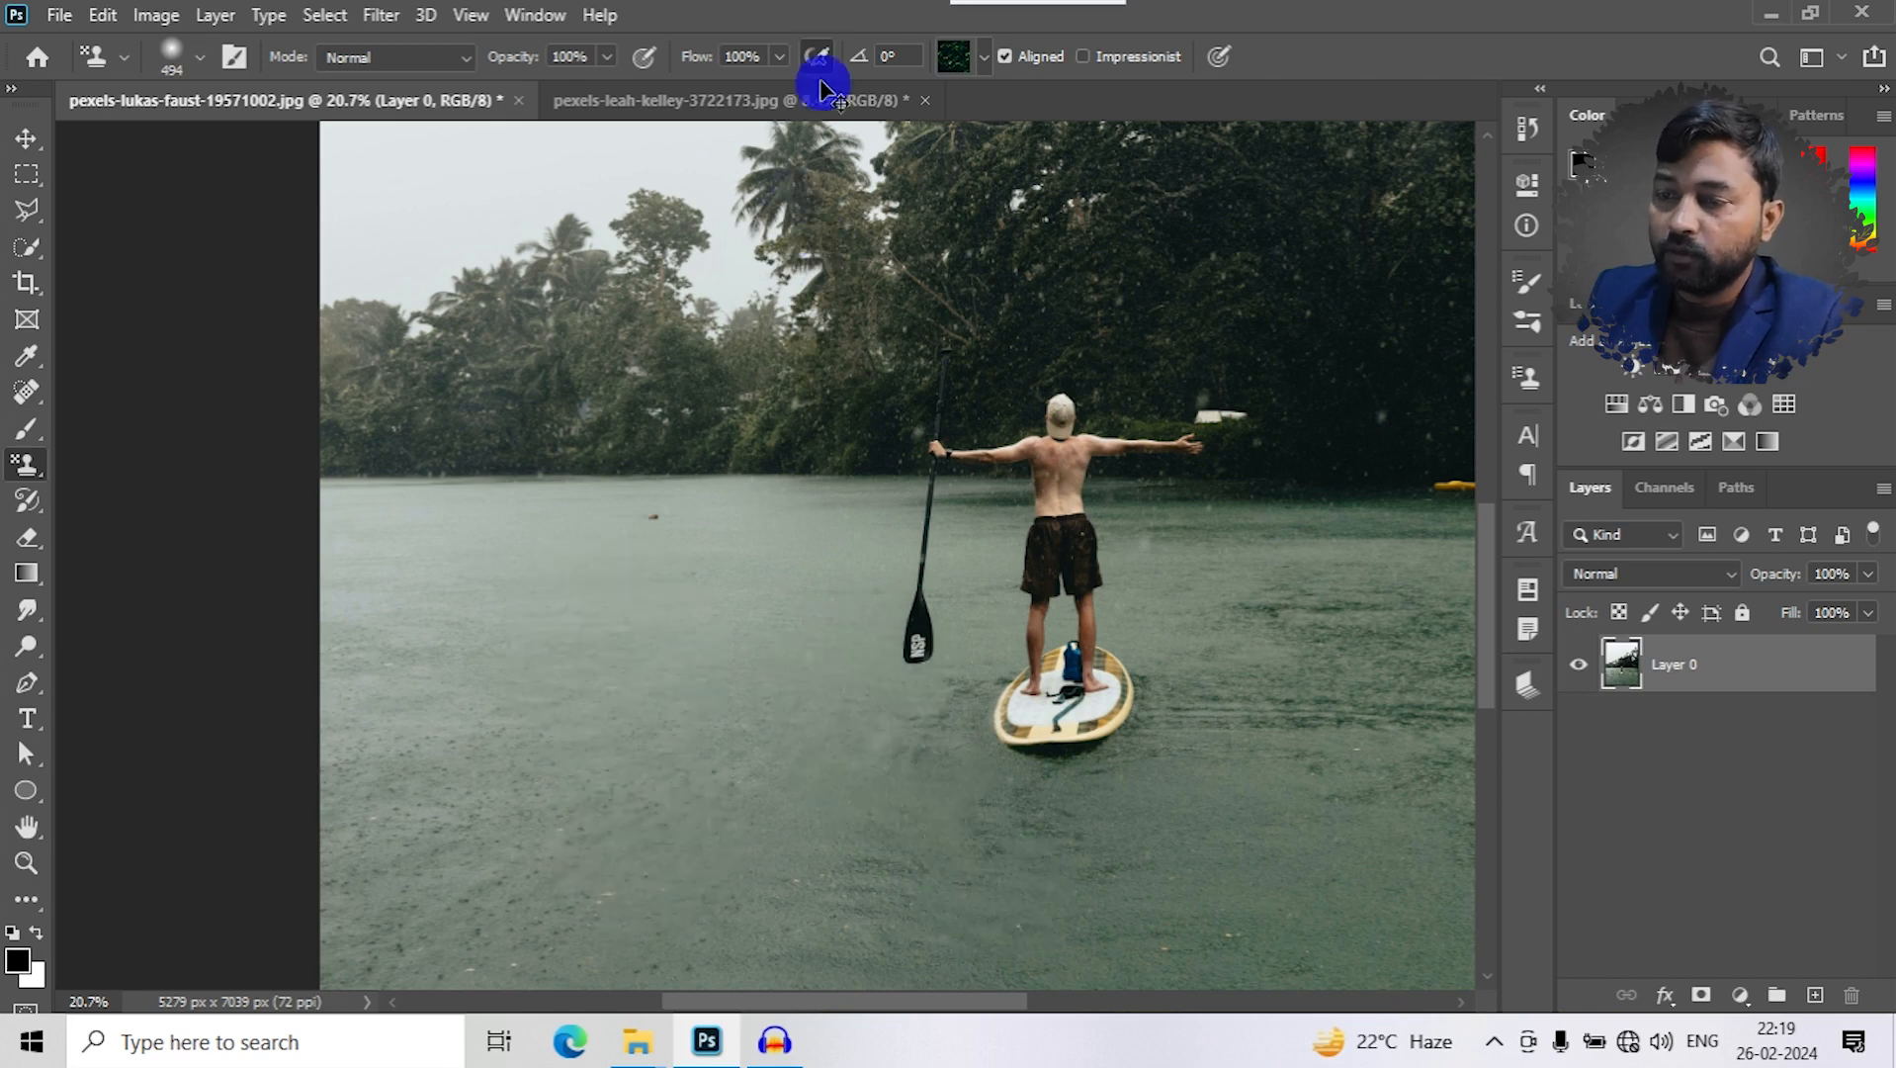
- Turn off airbrush-style build-up and select the first pattern in the Grass group
{"action": "left_click", "coordinate": [817, 62]}
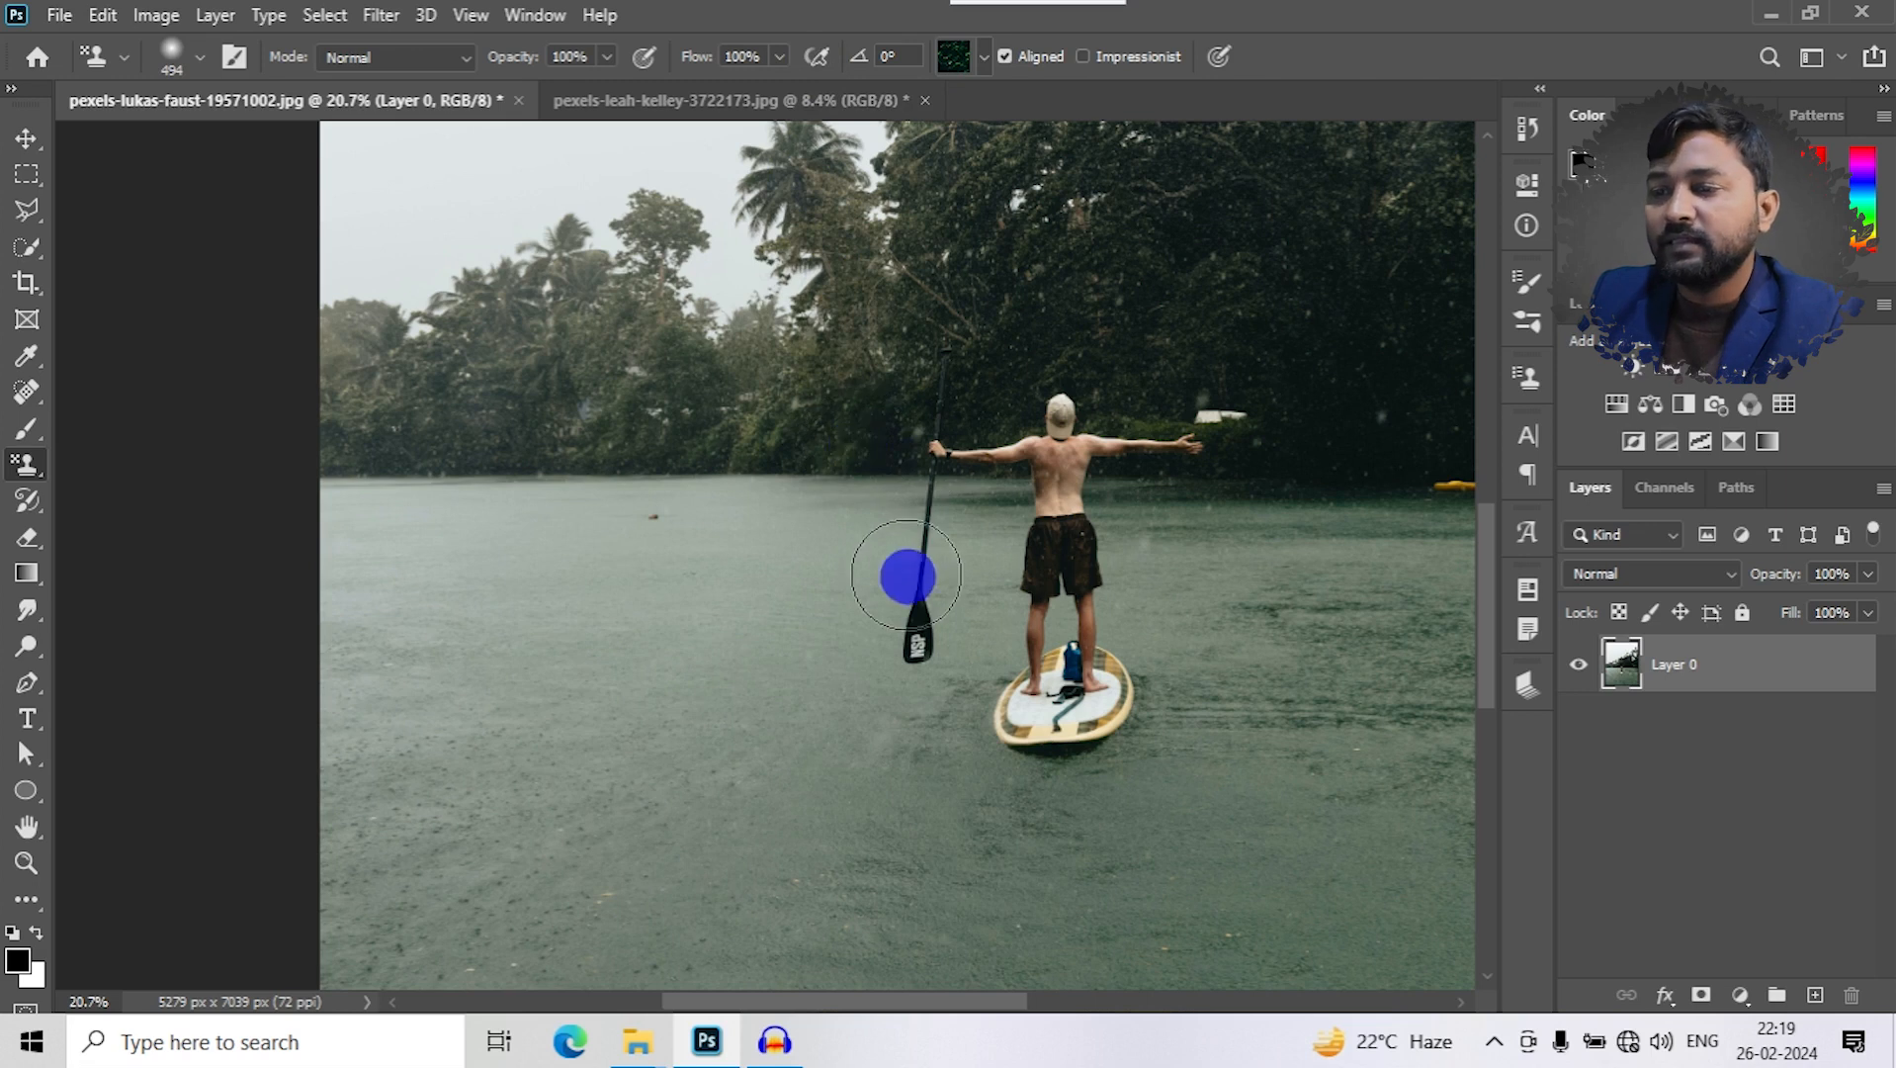
{"action": "left_click", "coordinate": [977, 63]}
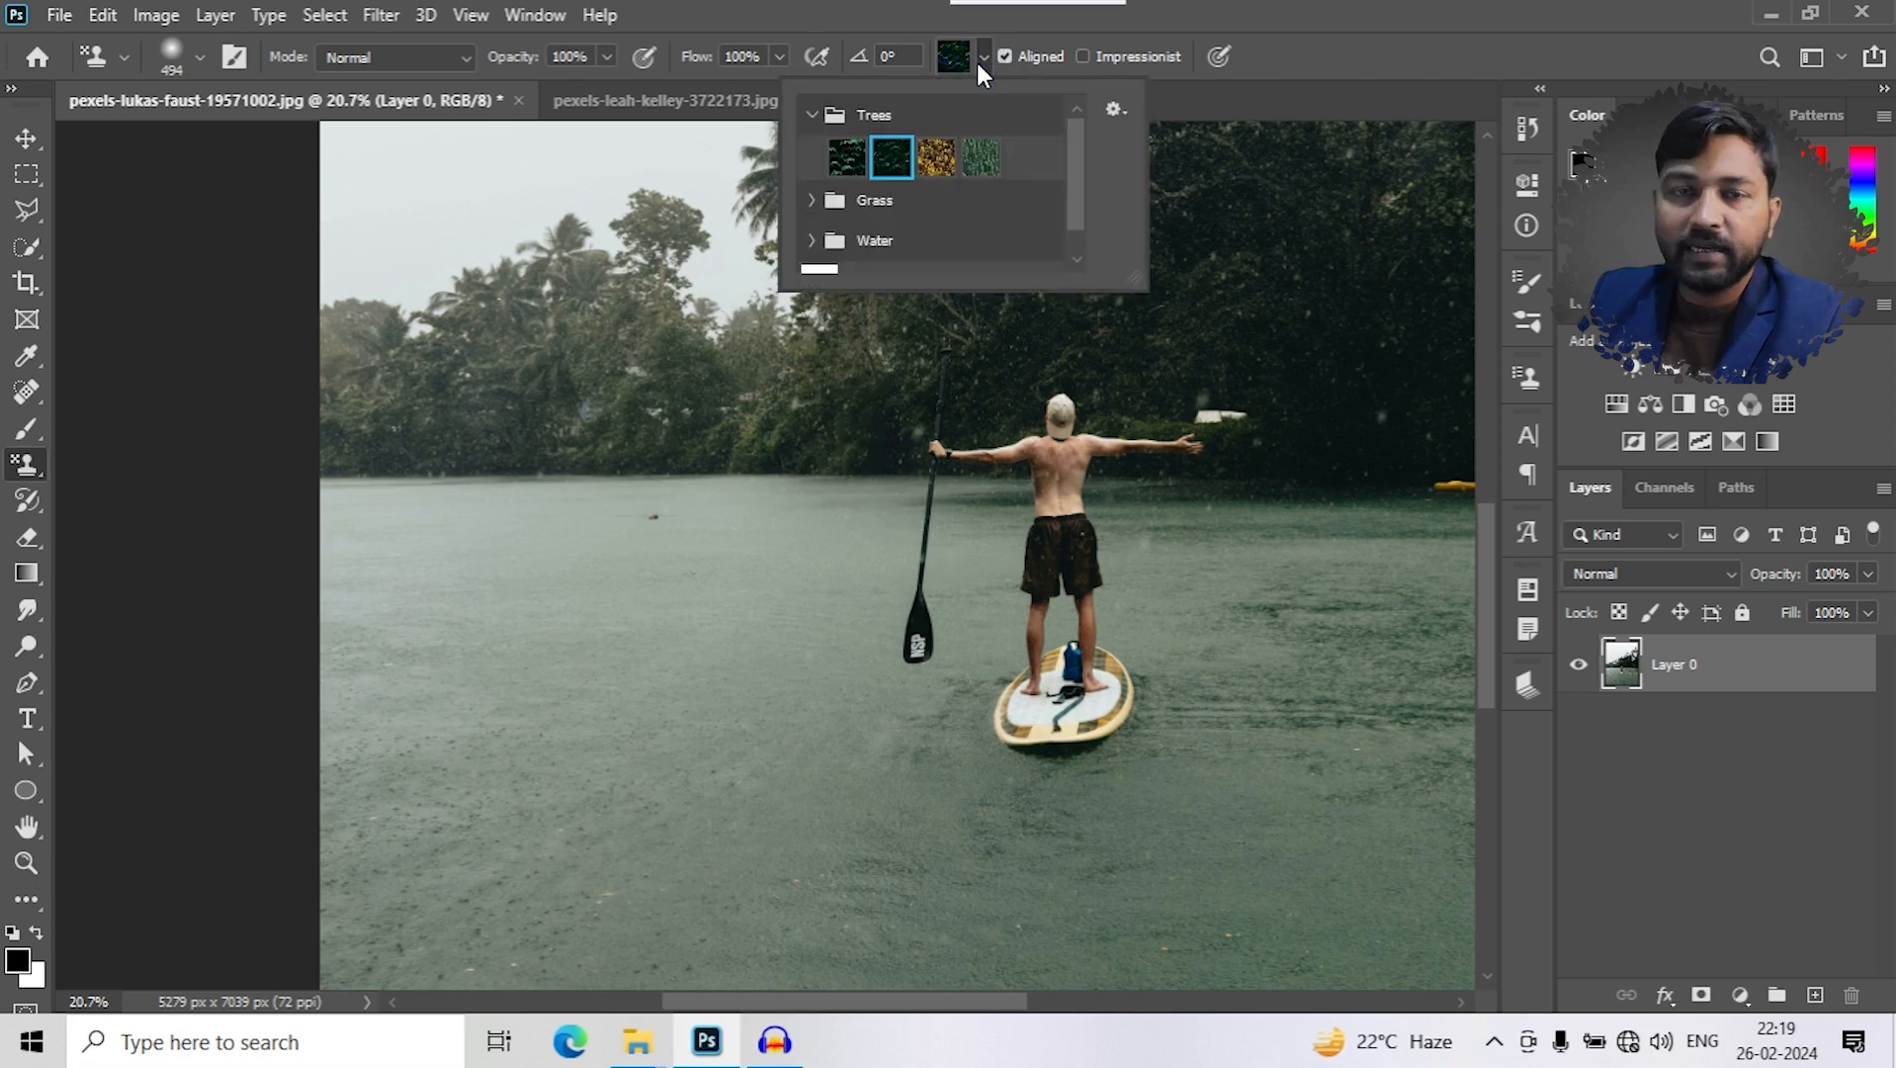
{"action": "left_click", "coordinate": [823, 116]}
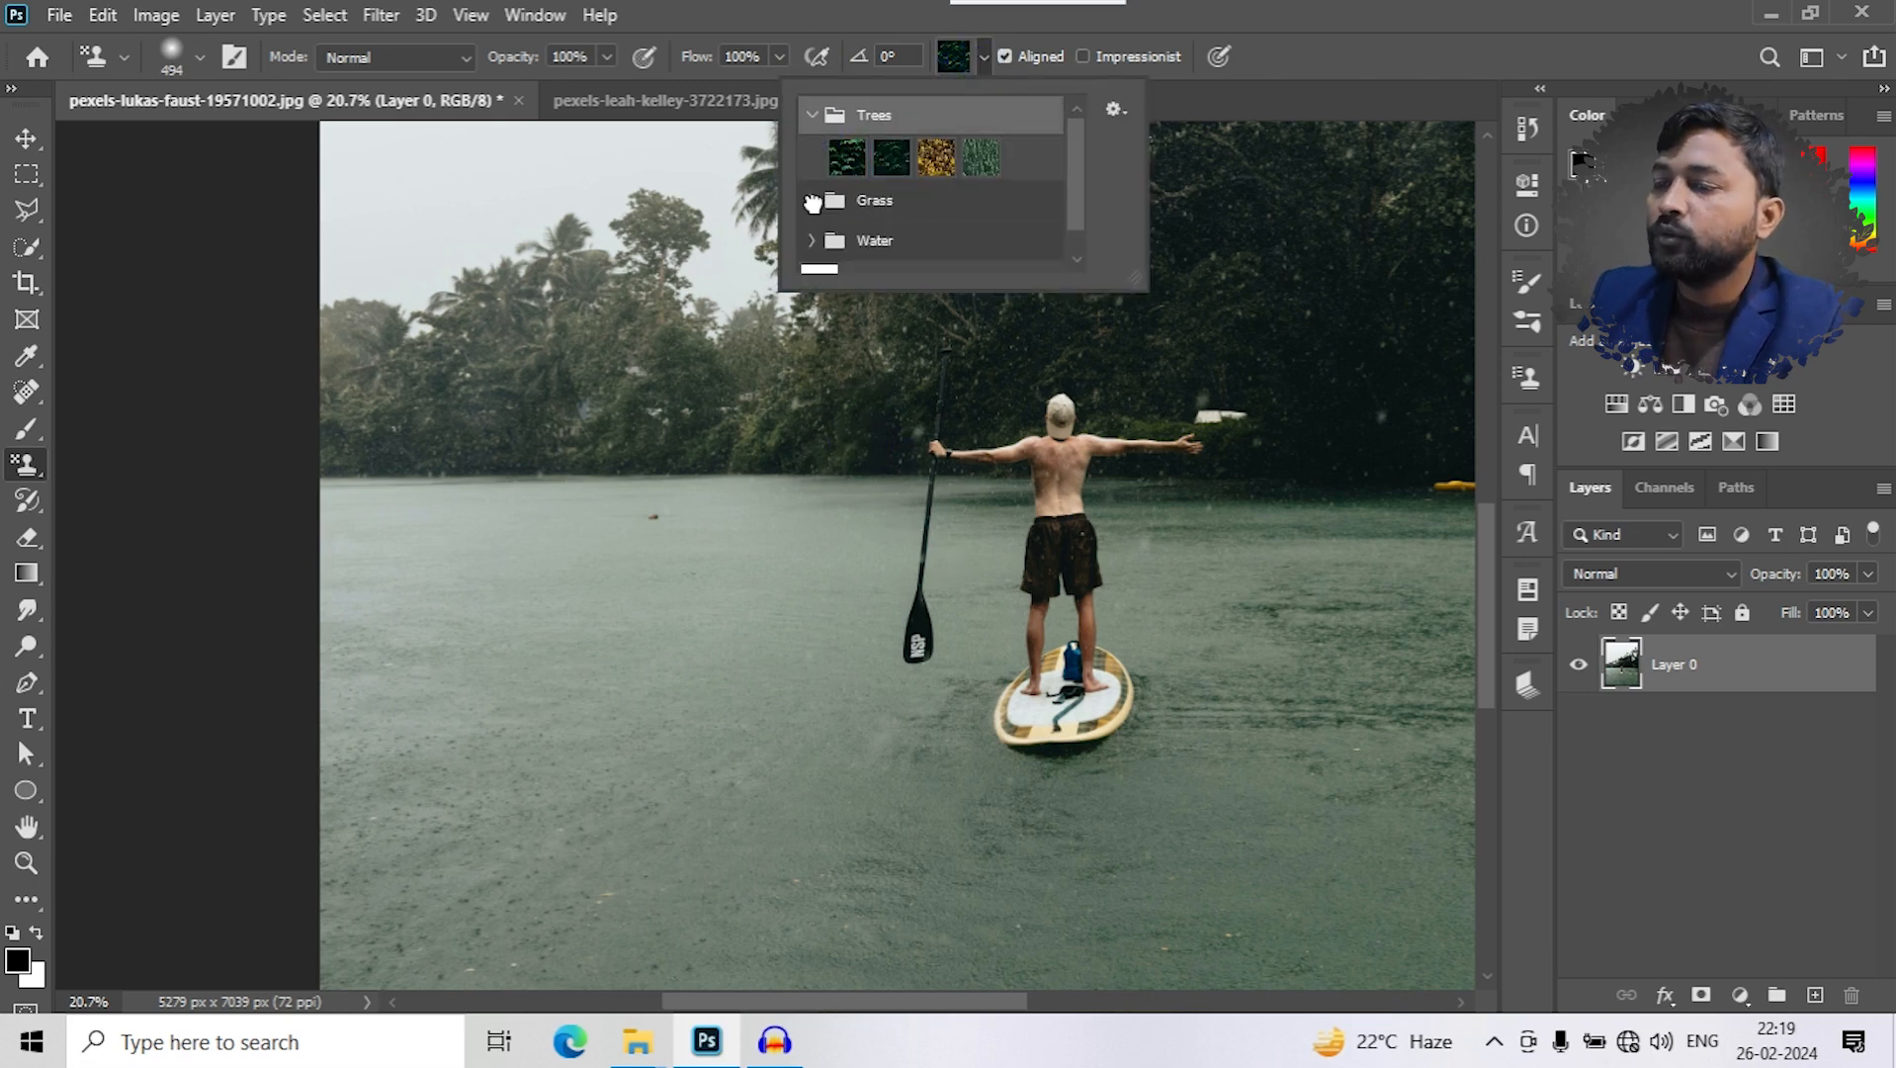
{"action": "left_click", "coordinate": [814, 201]}
{"action": "left_click", "coordinate": [846, 242]}
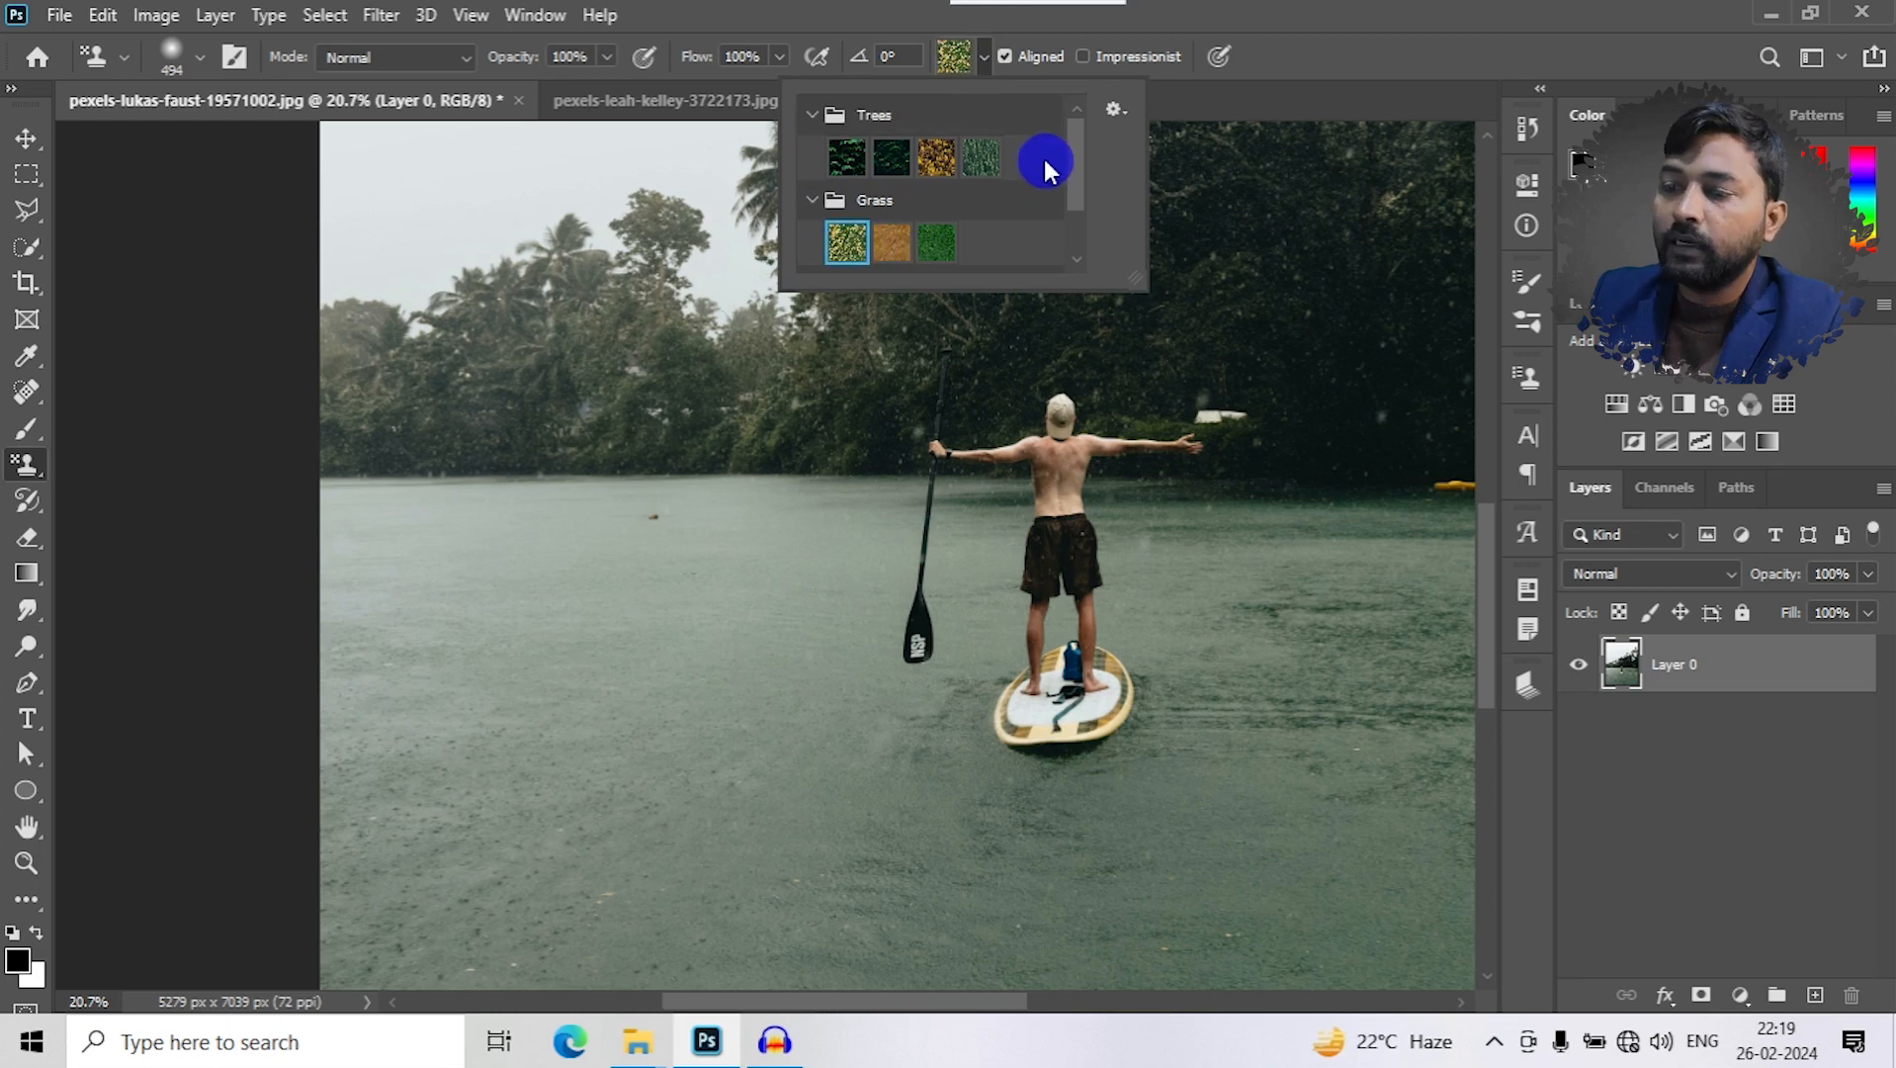
- Switch the stamp's pattern to the blue one in the Water group
{"action": "scroll", "coordinate": [1074, 148], "scroll_direction": "down", "scroll_amount": 2}
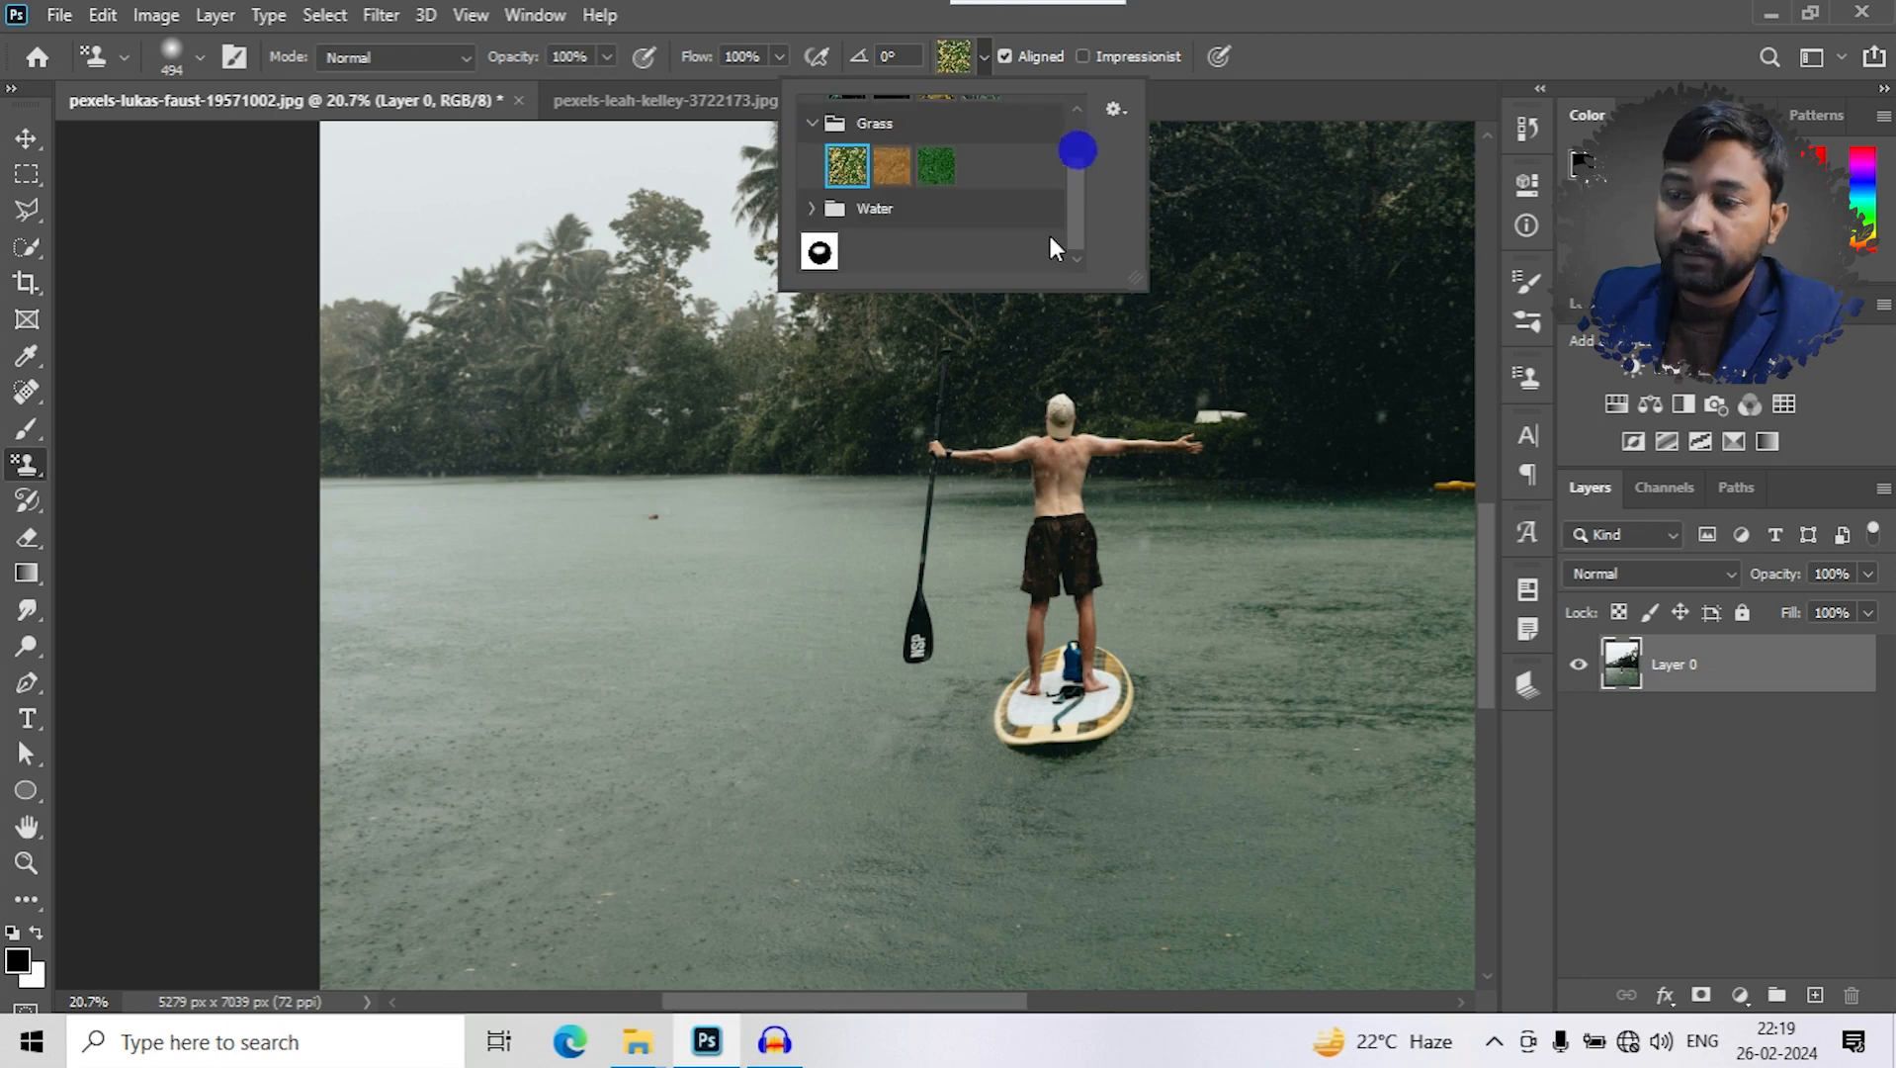
{"action": "left_click", "coordinate": [816, 211]}
{"action": "left_click", "coordinate": [846, 249]}
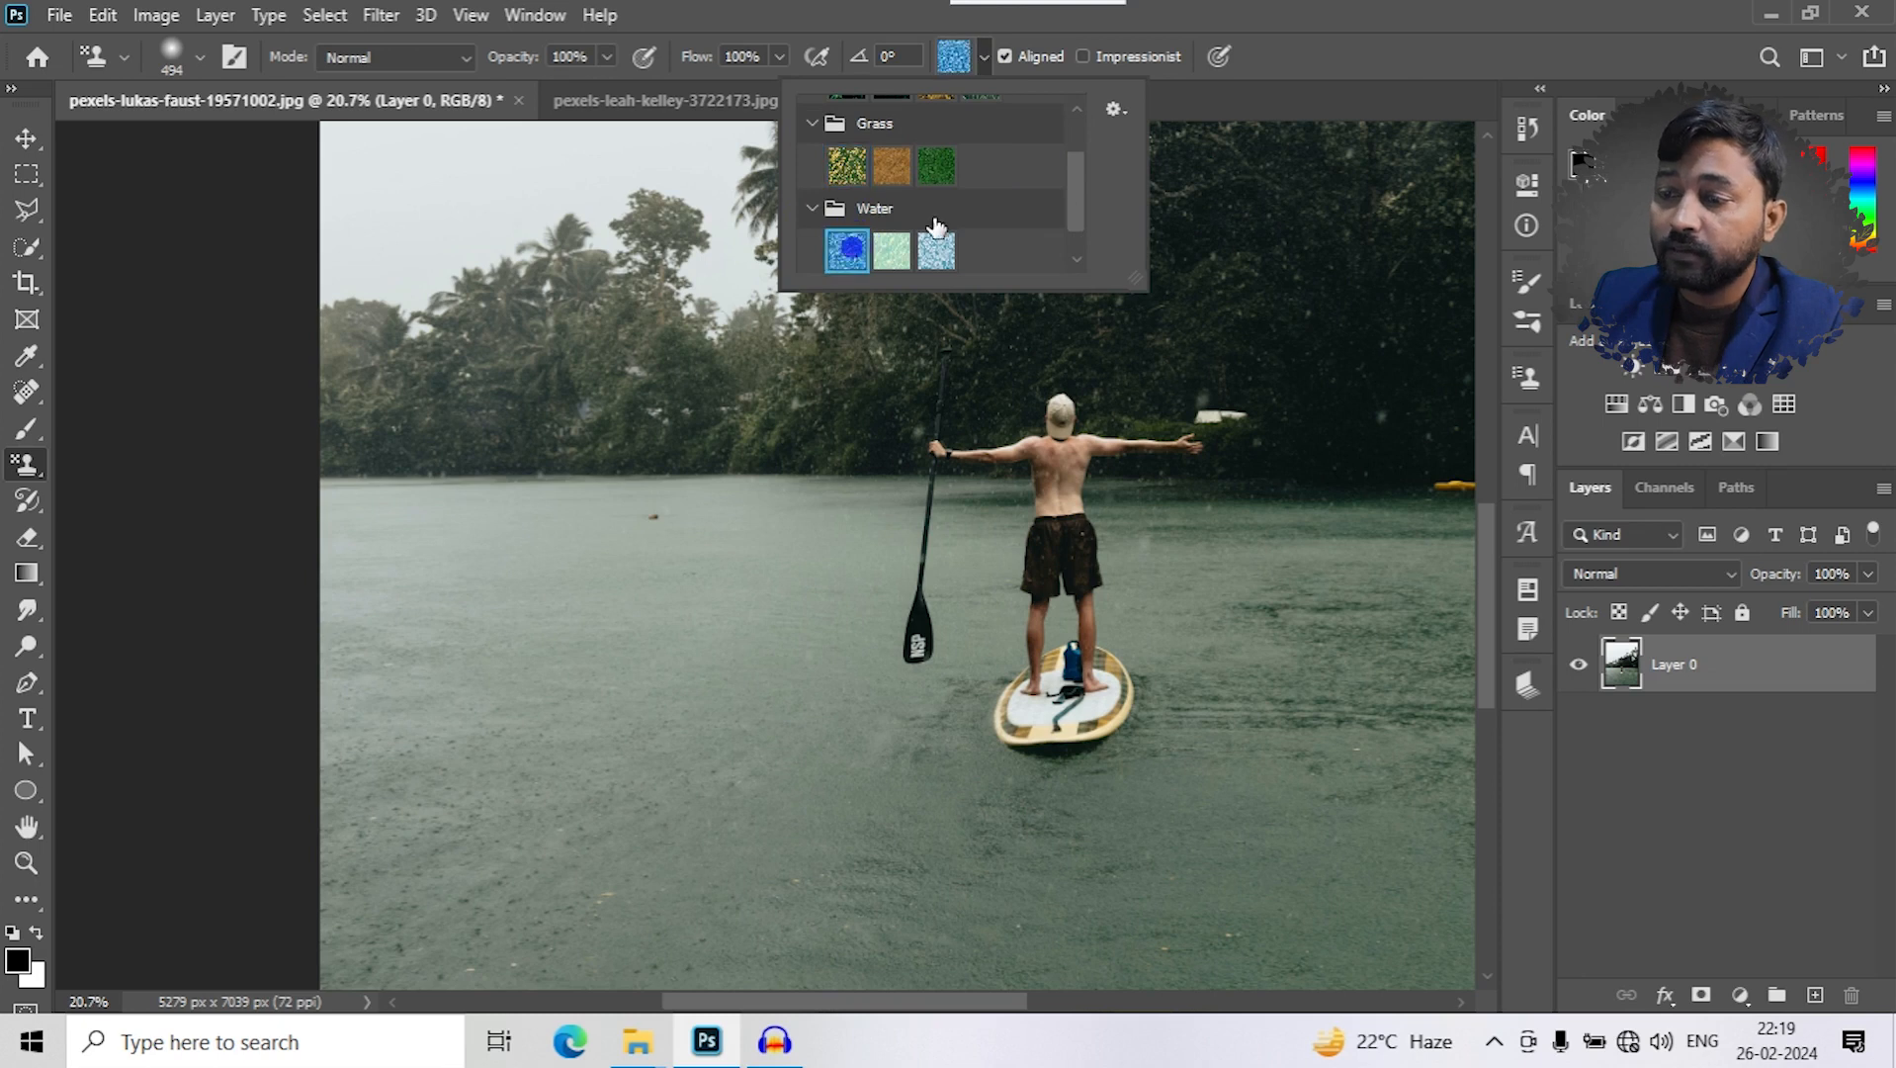
- Choose the black sphere pattern, test-paint two strokes across the photo, and undo both
{"action": "left_click_drag", "start_coordinate": [1085, 184], "coordinate": [1077, 202]}
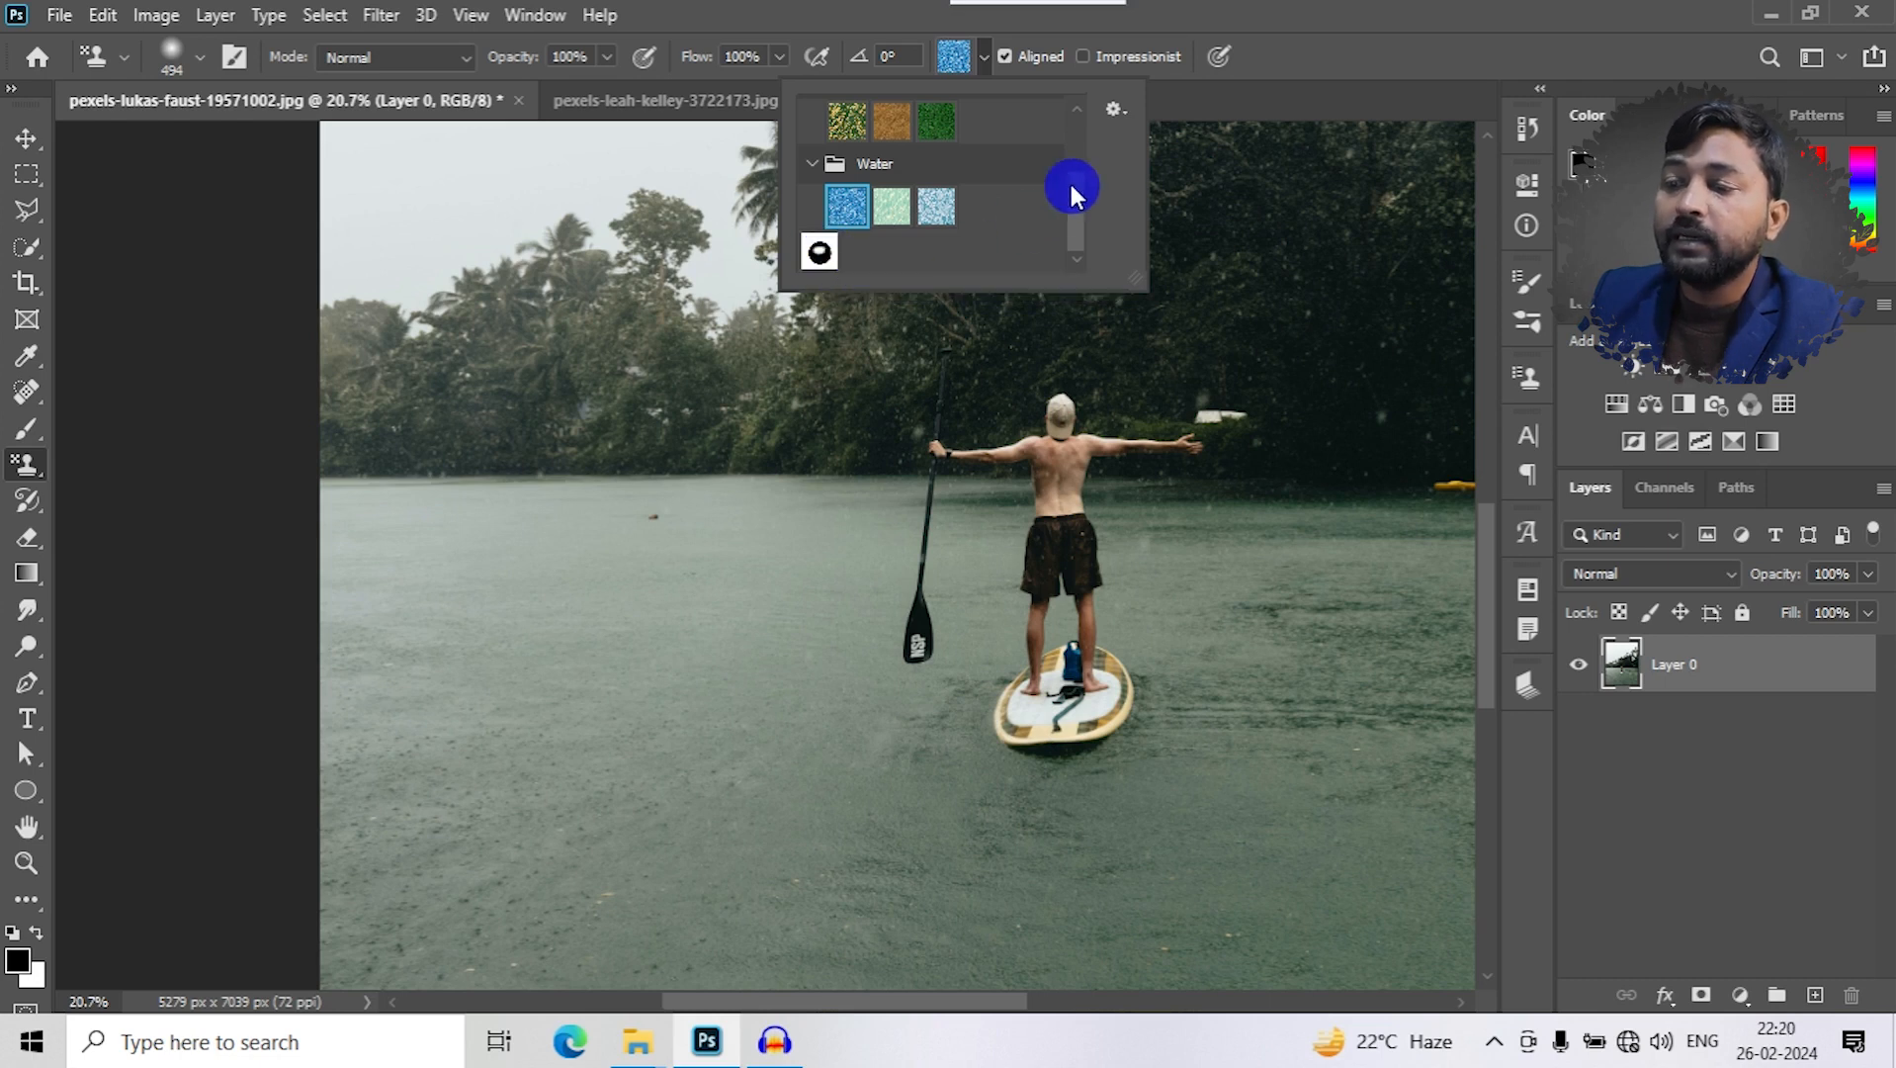
{"action": "left_click", "coordinate": [819, 252]}
{"action": "mouse_move", "coordinate": [584, 702]}
{"action": "left_mouse_down"}
{"action": "mouse_move", "coordinate": [605, 622]}
{"action": "mouse_move", "coordinate": [834, 762]}
{"action": "left_mouse_up"}
{"action": "key", "text": "ctrl+z"}
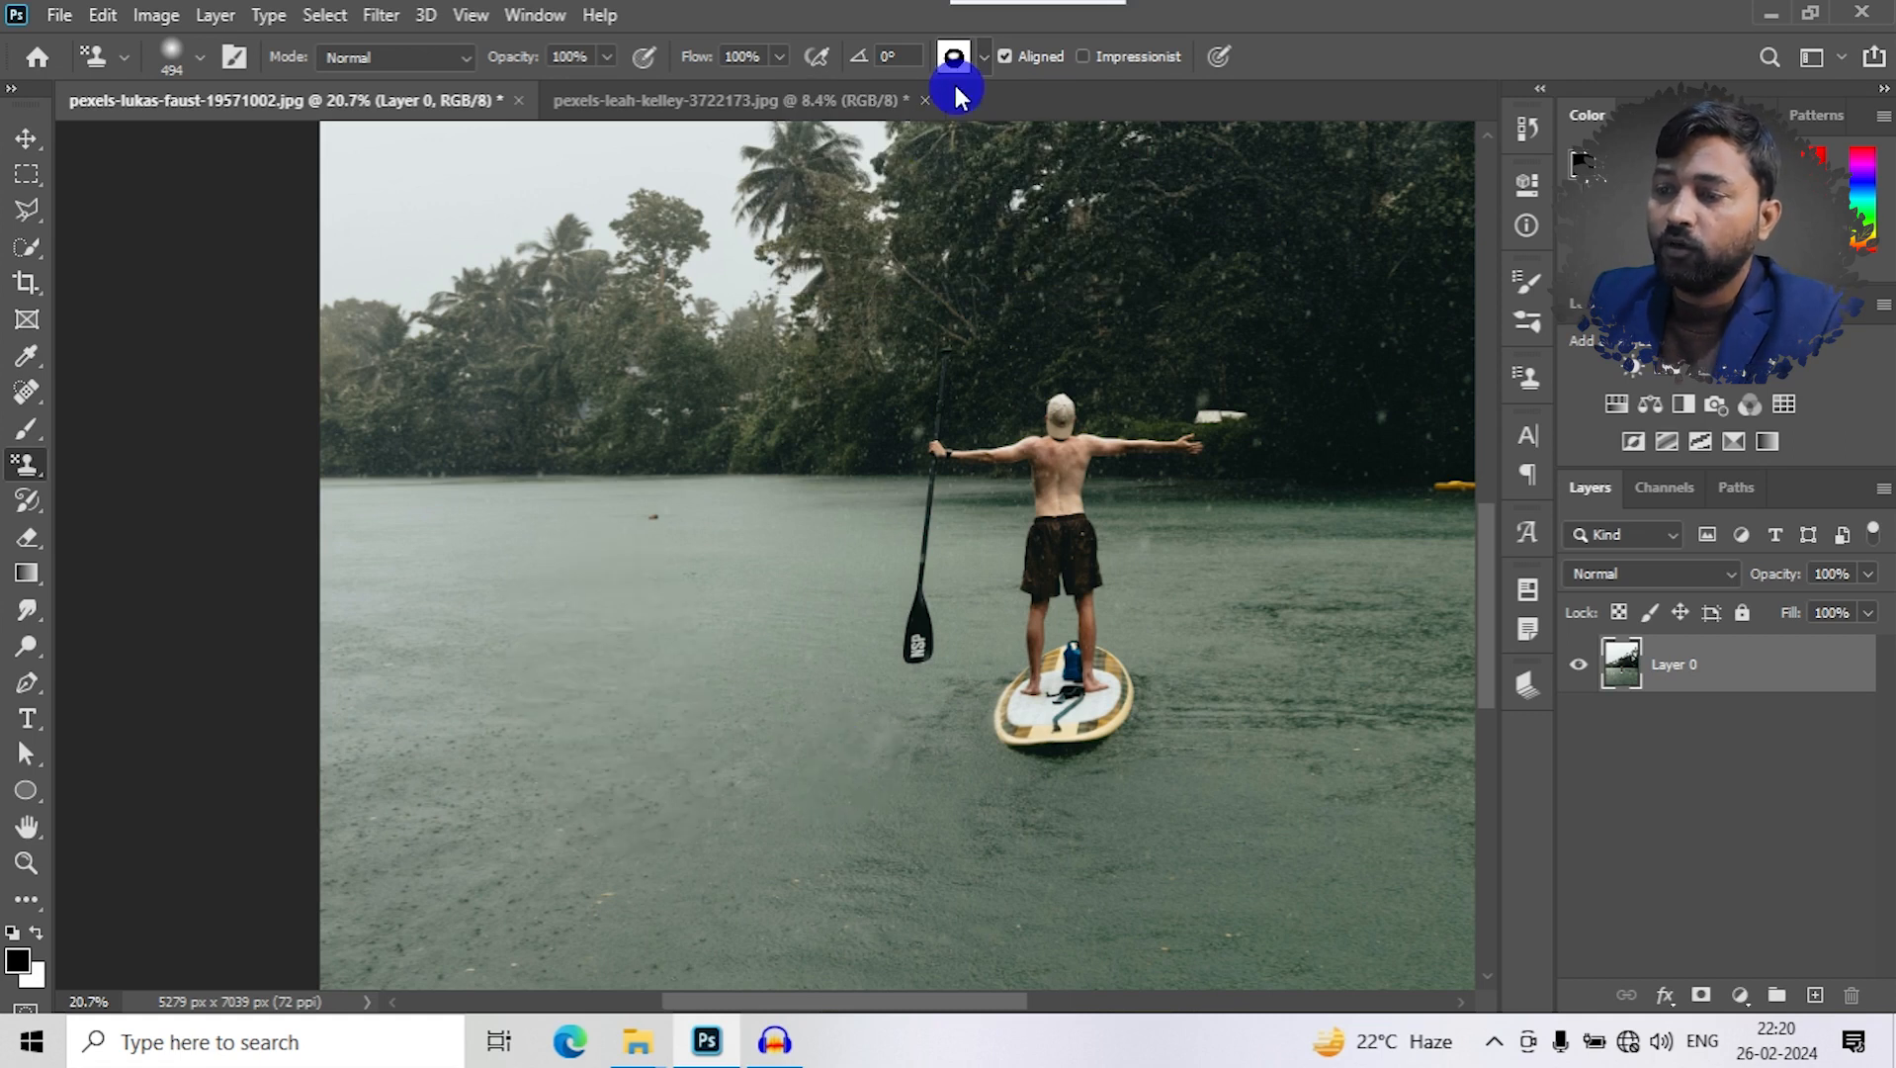
{"action": "mouse_move", "coordinate": [478, 348]}
{"action": "left_mouse_down"}
{"action": "mouse_move", "coordinate": [1388, 342]}
{"action": "mouse_move", "coordinate": [756, 452]}
{"action": "mouse_move", "coordinate": [158, 858]}
{"action": "mouse_move", "coordinate": [634, 909]}
{"action": "left_mouse_up"}
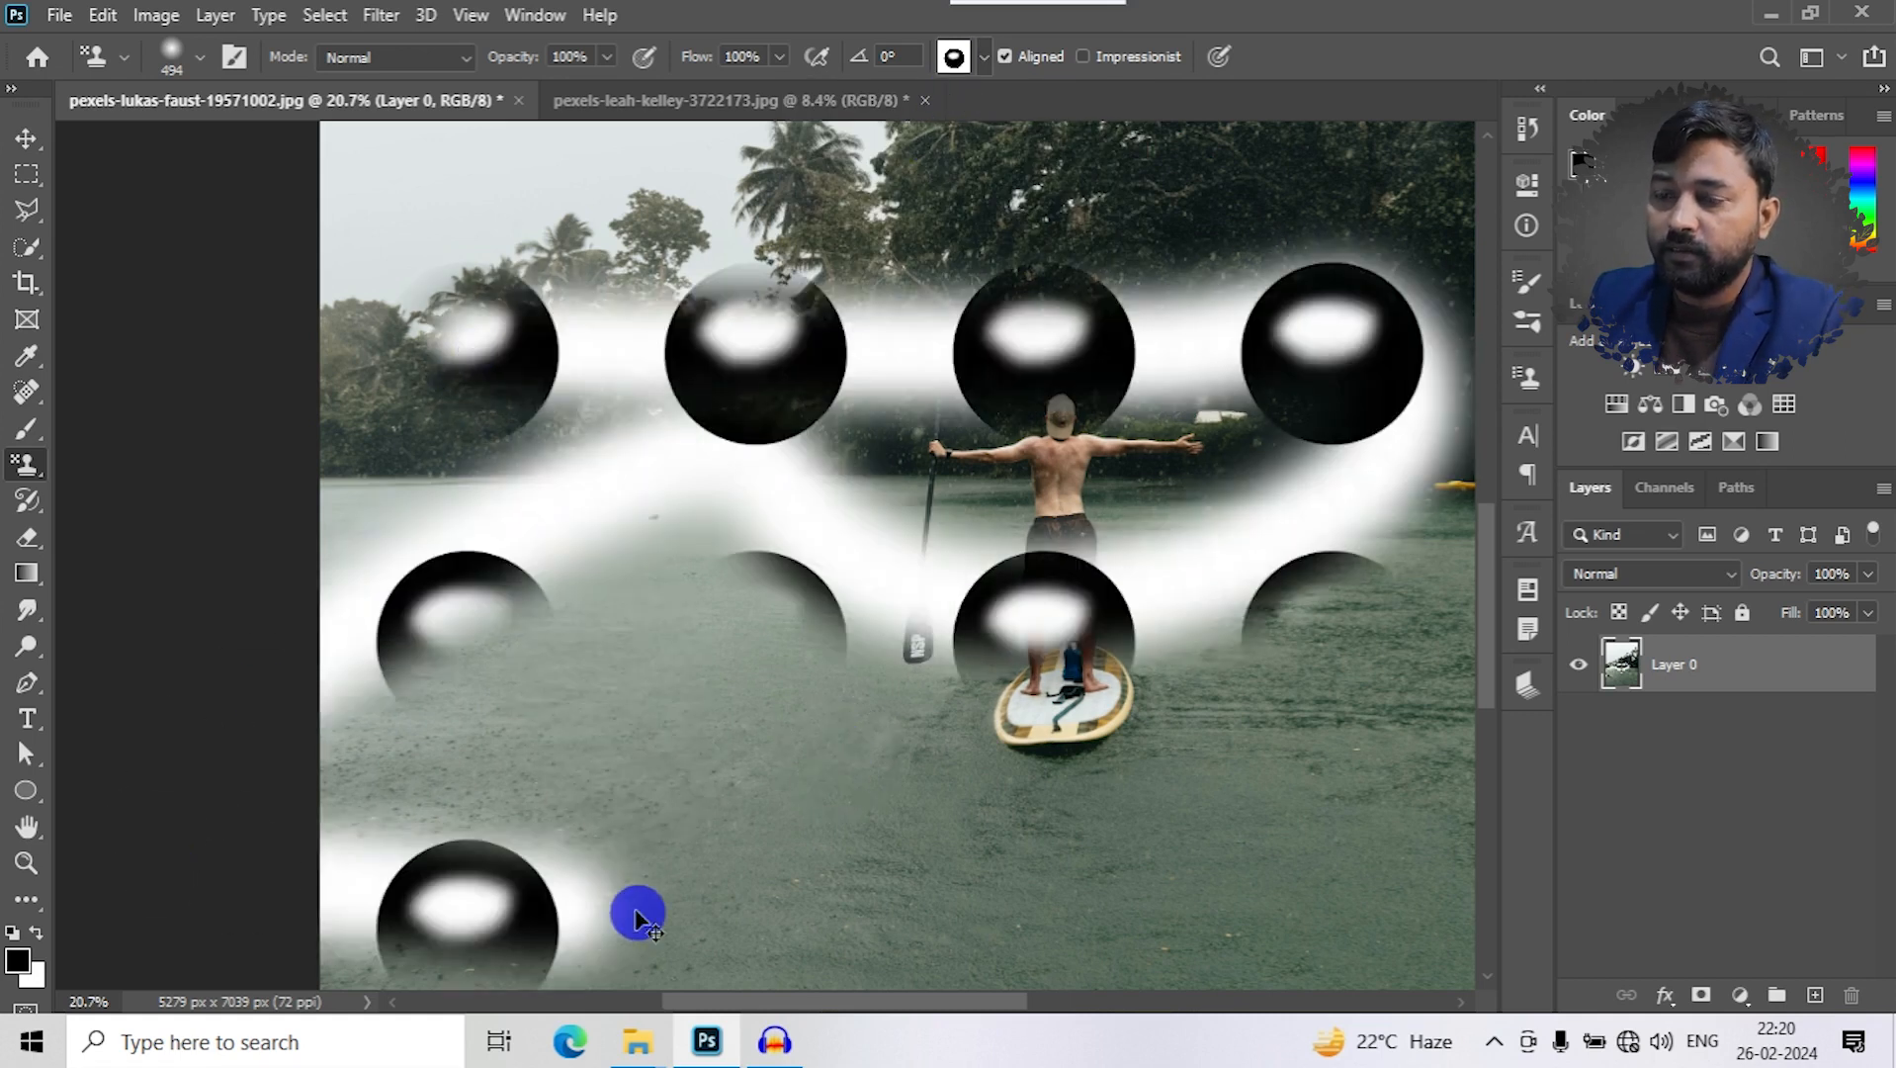
{"action": "key", "text": "ctrl+z"}
- Select the yellow tree pattern from the Trees group with Impressionist off, test-paint a stroke over the lake, and undo it
{"action": "left_click", "coordinate": [1083, 56]}
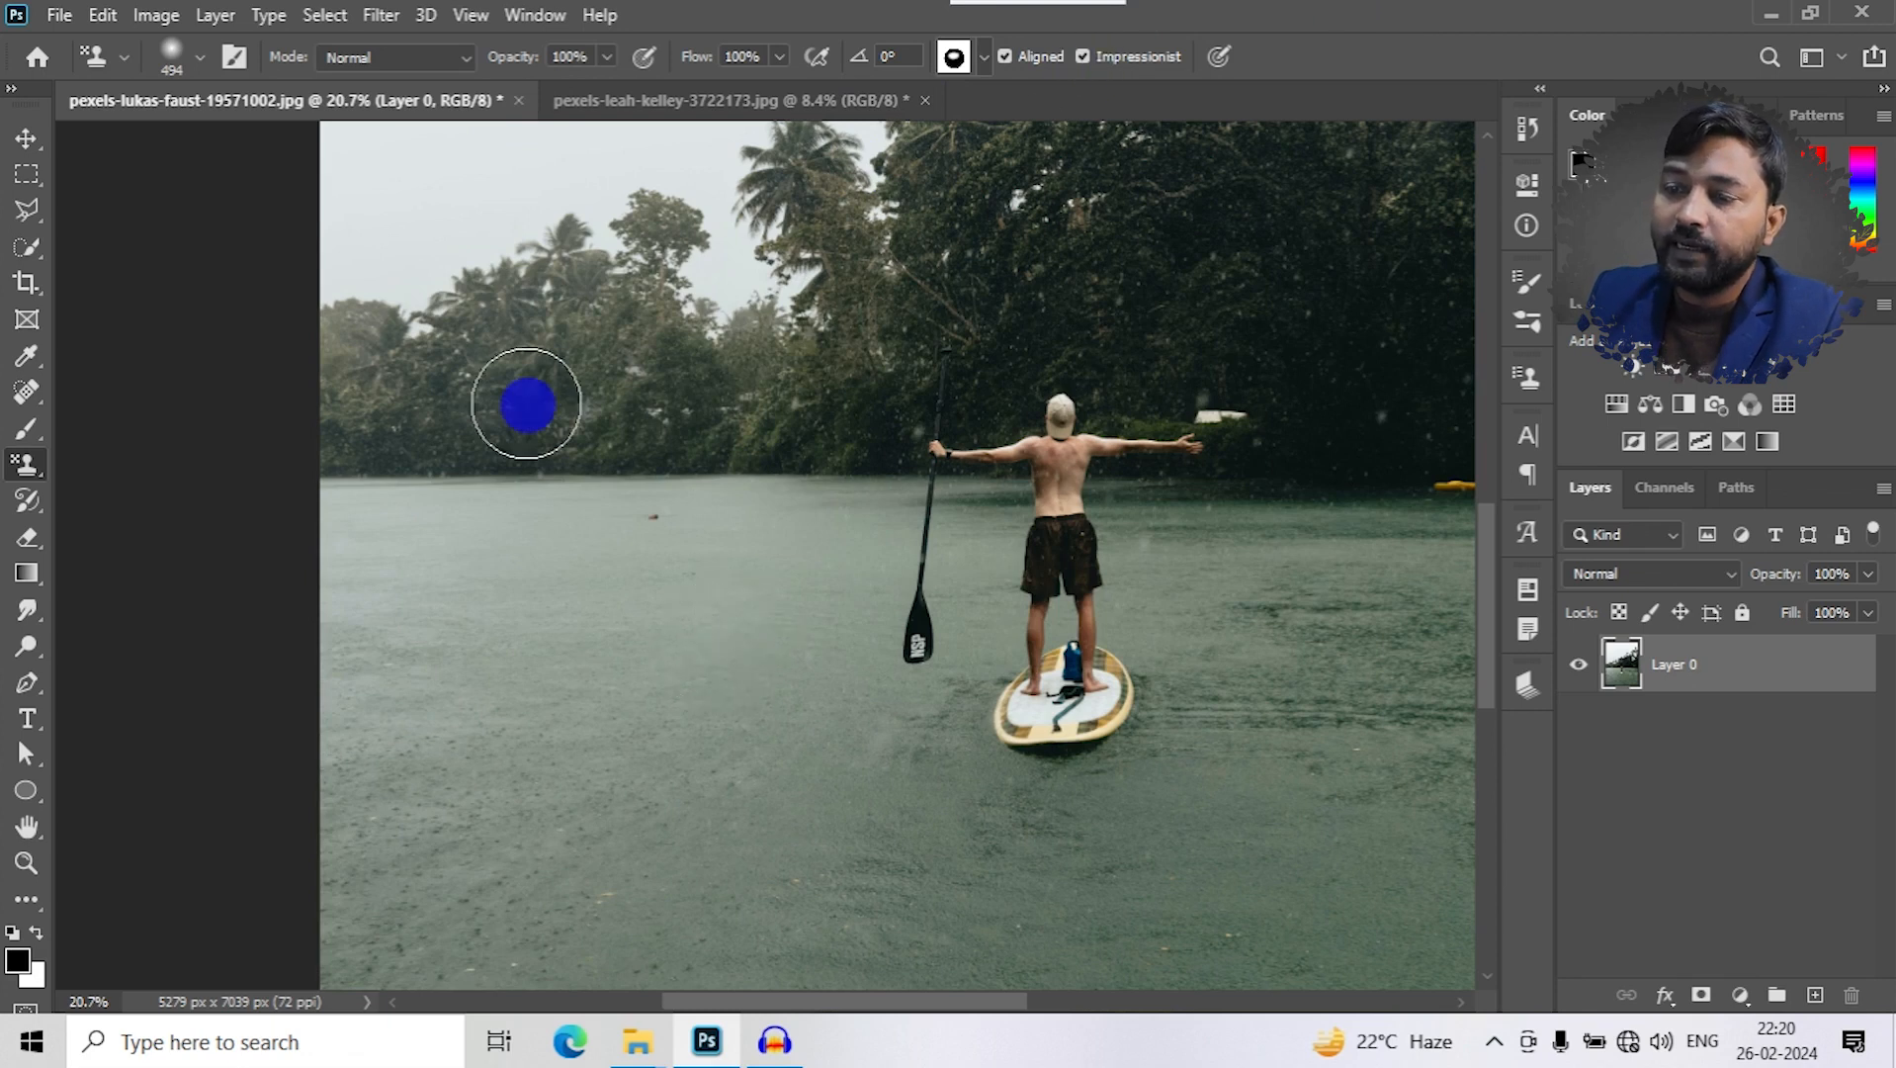
{"action": "left_click", "coordinate": [984, 57]}
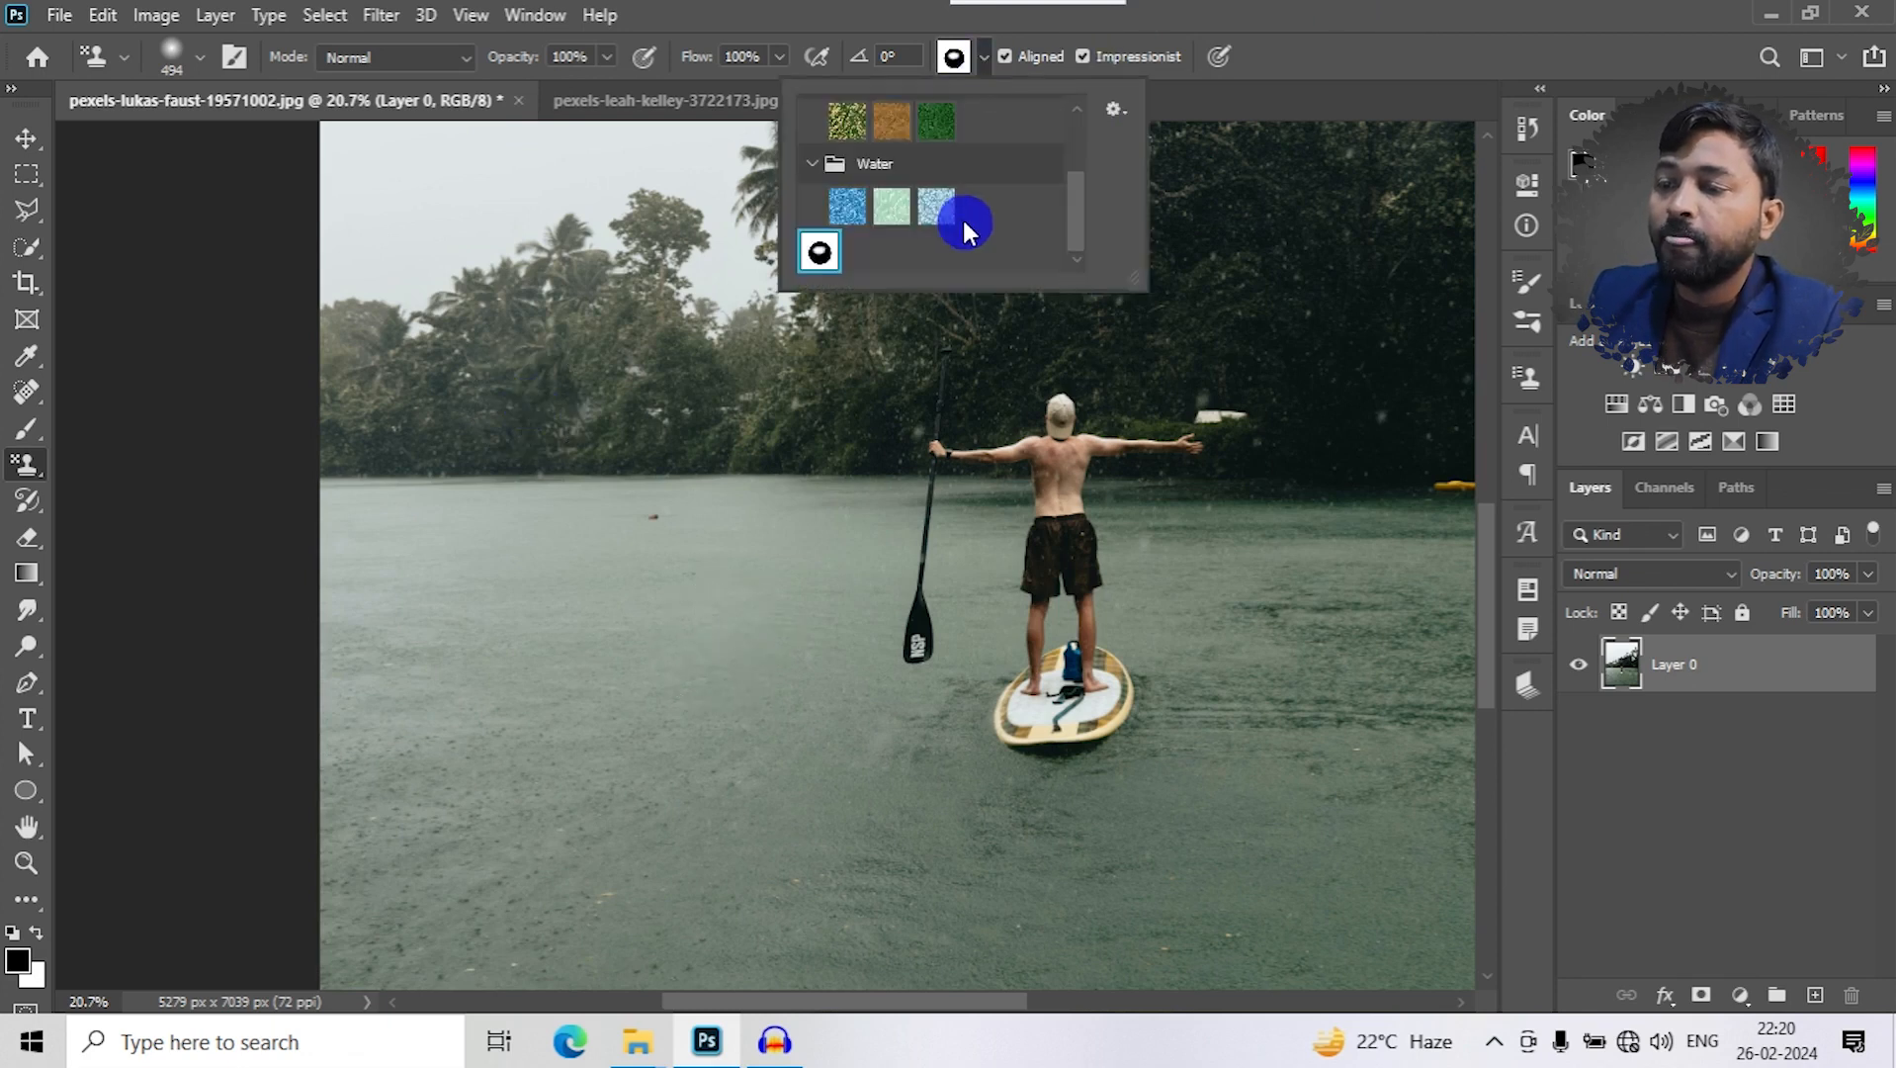
{"action": "scroll", "coordinate": [963, 208], "scroll_direction": "down", "scroll_amount": 3}
{"action": "left_click", "coordinate": [926, 163]}
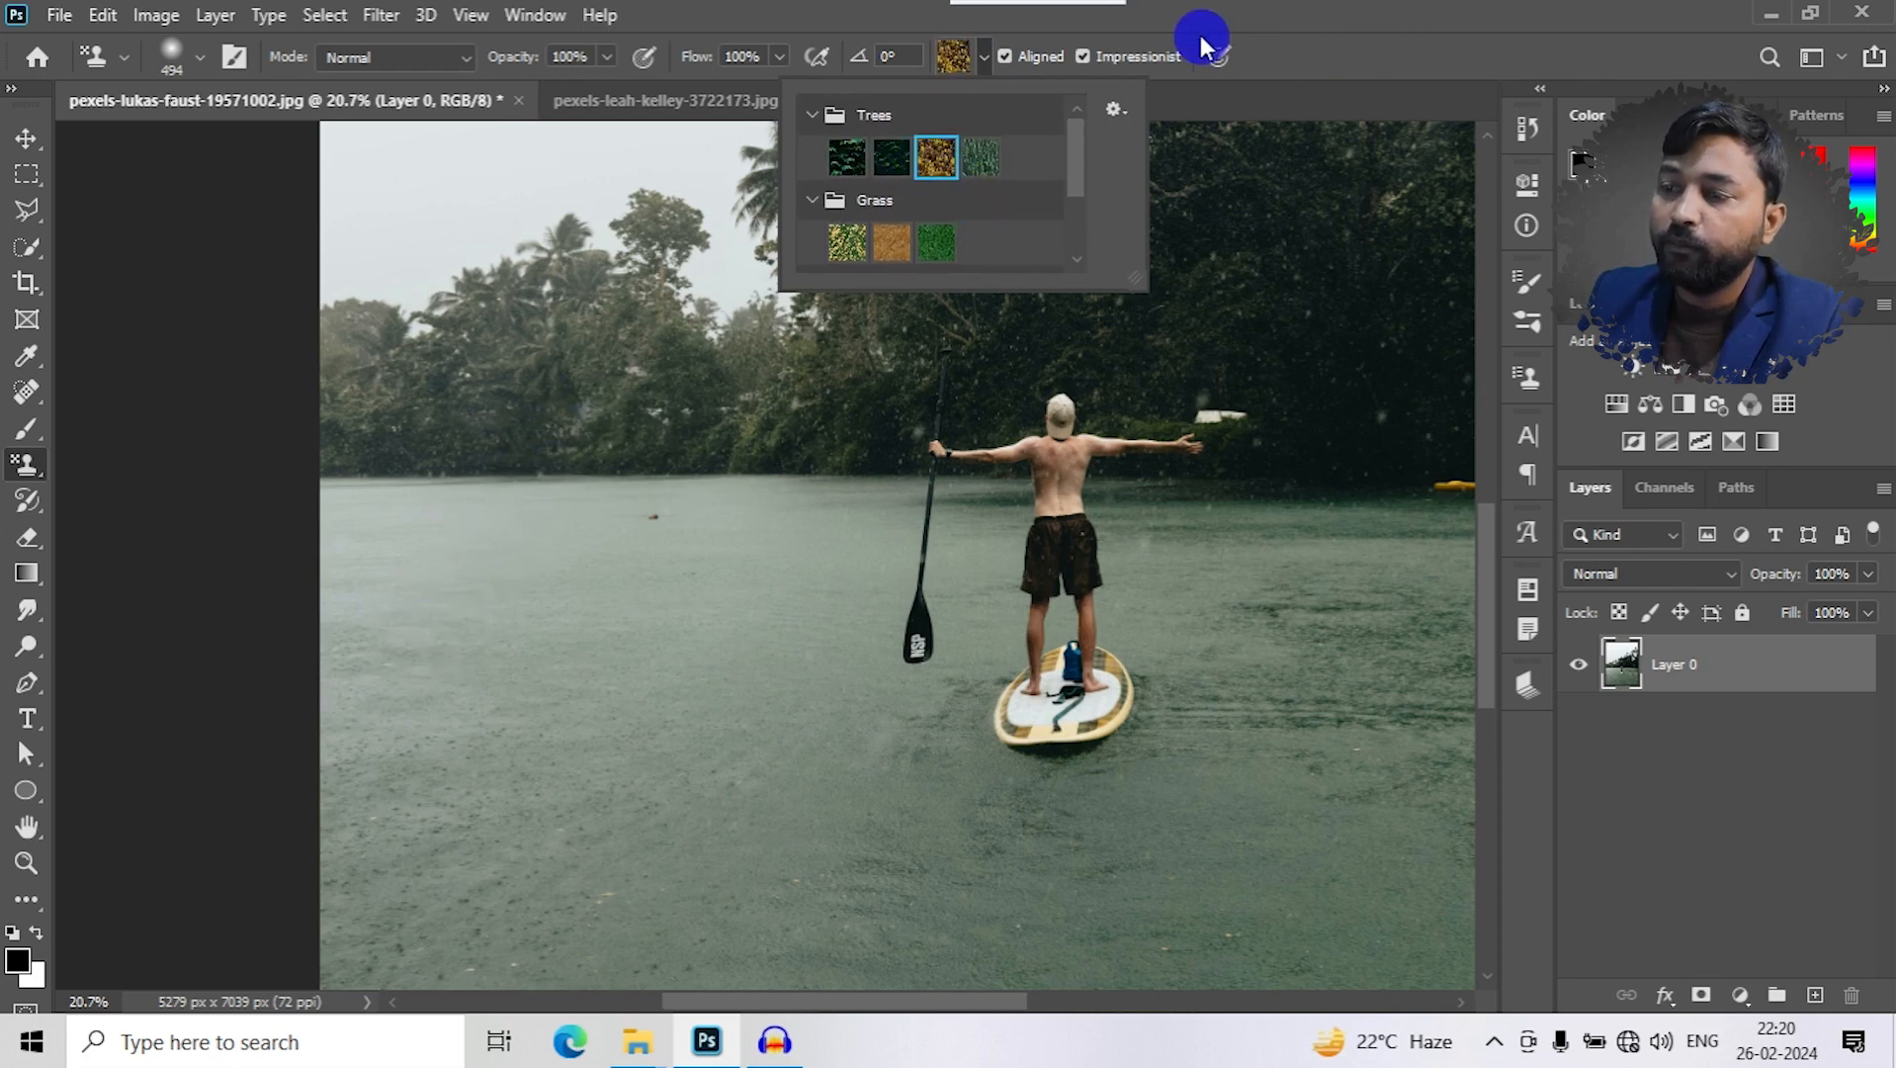
{"action": "left_click", "coordinate": [1074, 59]}
{"action": "mouse_move", "coordinate": [460, 438]}
{"action": "left_mouse_down"}
{"action": "mouse_move", "coordinate": [435, 518]}
{"action": "mouse_move", "coordinate": [458, 615]}
{"action": "mouse_move", "coordinate": [514, 611]}
{"action": "mouse_move", "coordinate": [571, 369]}
{"action": "mouse_move", "coordinate": [467, 414]}
{"action": "mouse_move", "coordinate": [400, 377]}
{"action": "mouse_move", "coordinate": [667, 372]}
{"action": "mouse_move", "coordinate": [644, 559]}
{"action": "mouse_move", "coordinate": [705, 480]}
{"action": "mouse_move", "coordinate": [755, 302]}
{"action": "mouse_move", "coordinate": [811, 515]}
{"action": "mouse_move", "coordinate": [793, 583]}
{"action": "mouse_move", "coordinate": [532, 595]}
{"action": "mouse_move", "coordinate": [463, 671]}
{"action": "mouse_move", "coordinate": [280, 488]}
{"action": "mouse_move", "coordinate": [330, 368]}
{"action": "mouse_move", "coordinate": [288, 795]}
{"action": "mouse_move", "coordinate": [572, 791]}
{"action": "mouse_move", "coordinate": [793, 685]}
{"action": "mouse_move", "coordinate": [531, 817]}
{"action": "mouse_move", "coordinate": [403, 790]}
{"action": "left_mouse_up"}
{"action": "key", "text": "ctrl+z"}
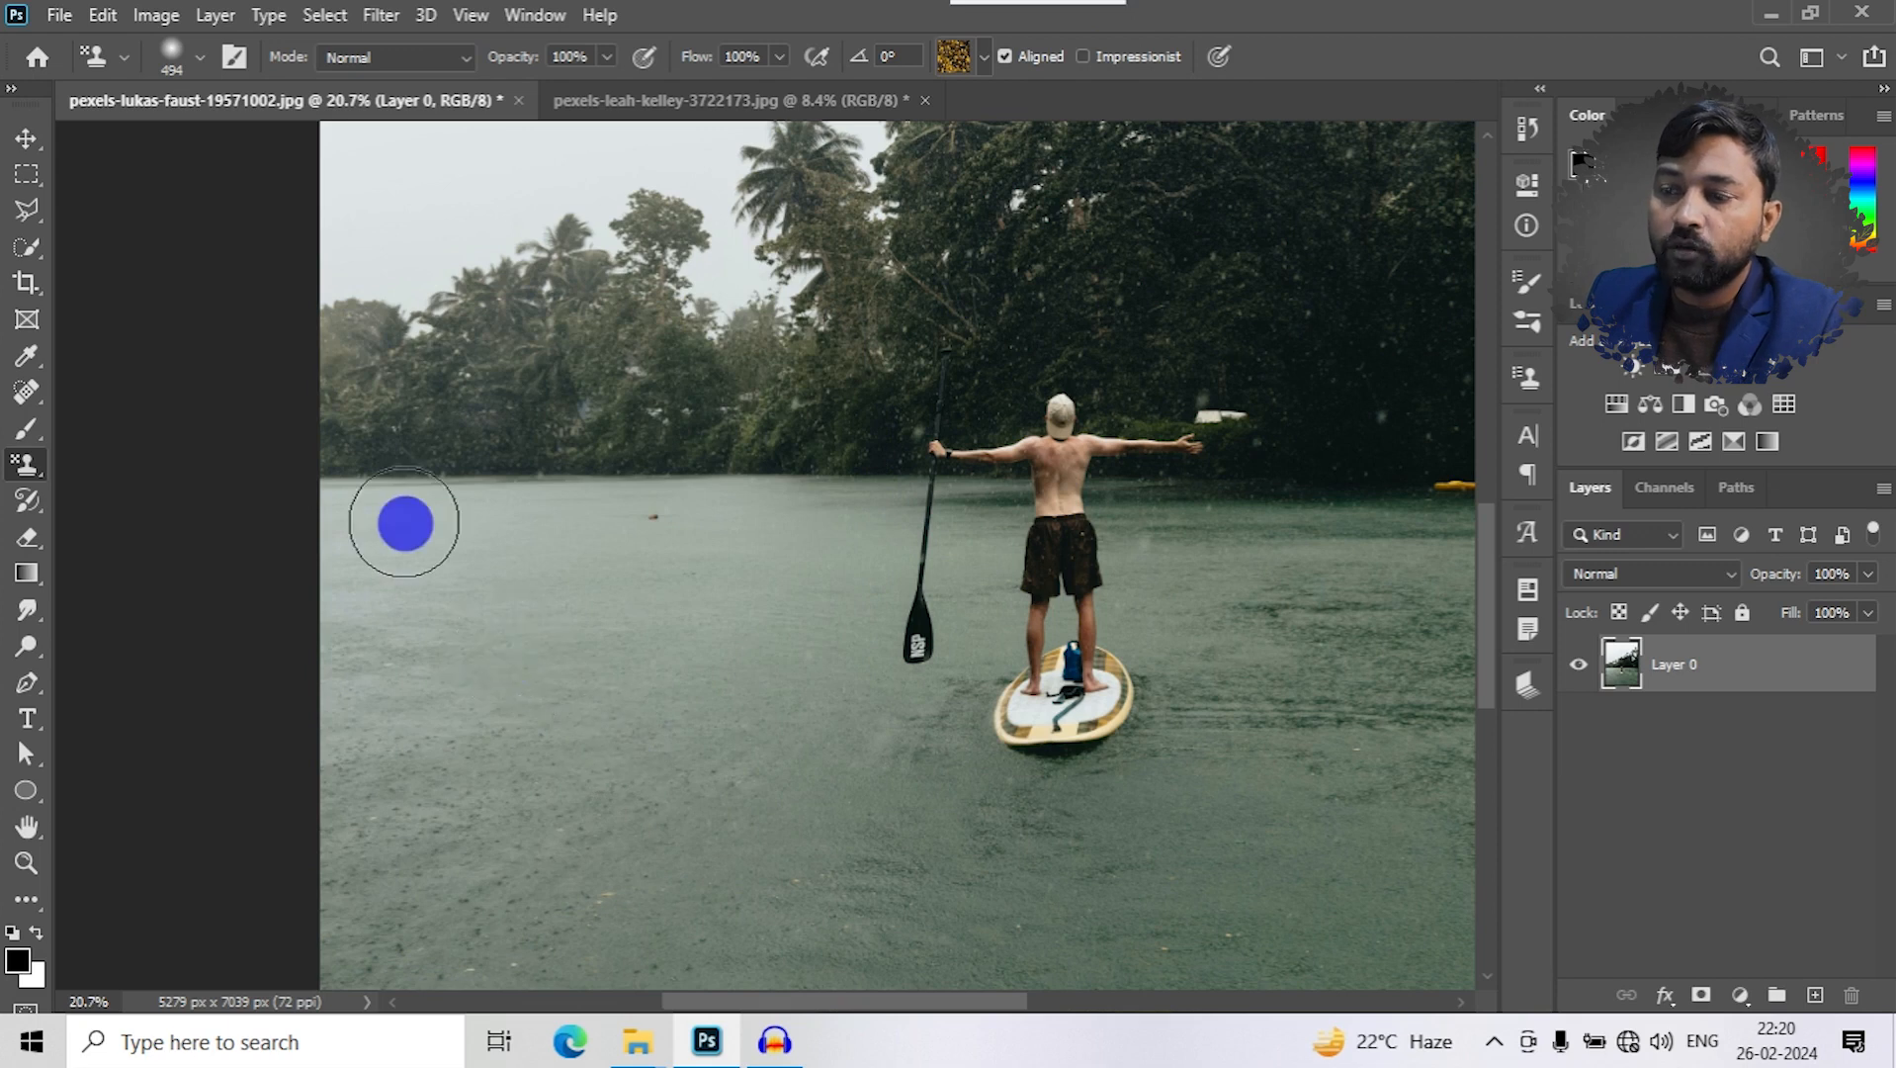
- Turn on Impressionist, test-paint strokes of the yellow tree pattern on the lake, and undo them
{"action": "left_click", "coordinate": [1087, 56]}
{"action": "mouse_move", "coordinate": [348, 692]}
{"action": "left_mouse_down"}
{"action": "mouse_move", "coordinate": [485, 508]}
{"action": "mouse_move", "coordinate": [654, 523]}
{"action": "mouse_move", "coordinate": [672, 564]}
{"action": "mouse_move", "coordinate": [630, 624]}
{"action": "mouse_move", "coordinate": [498, 631]}
{"action": "mouse_move", "coordinate": [471, 703]}
{"action": "left_mouse_up"}
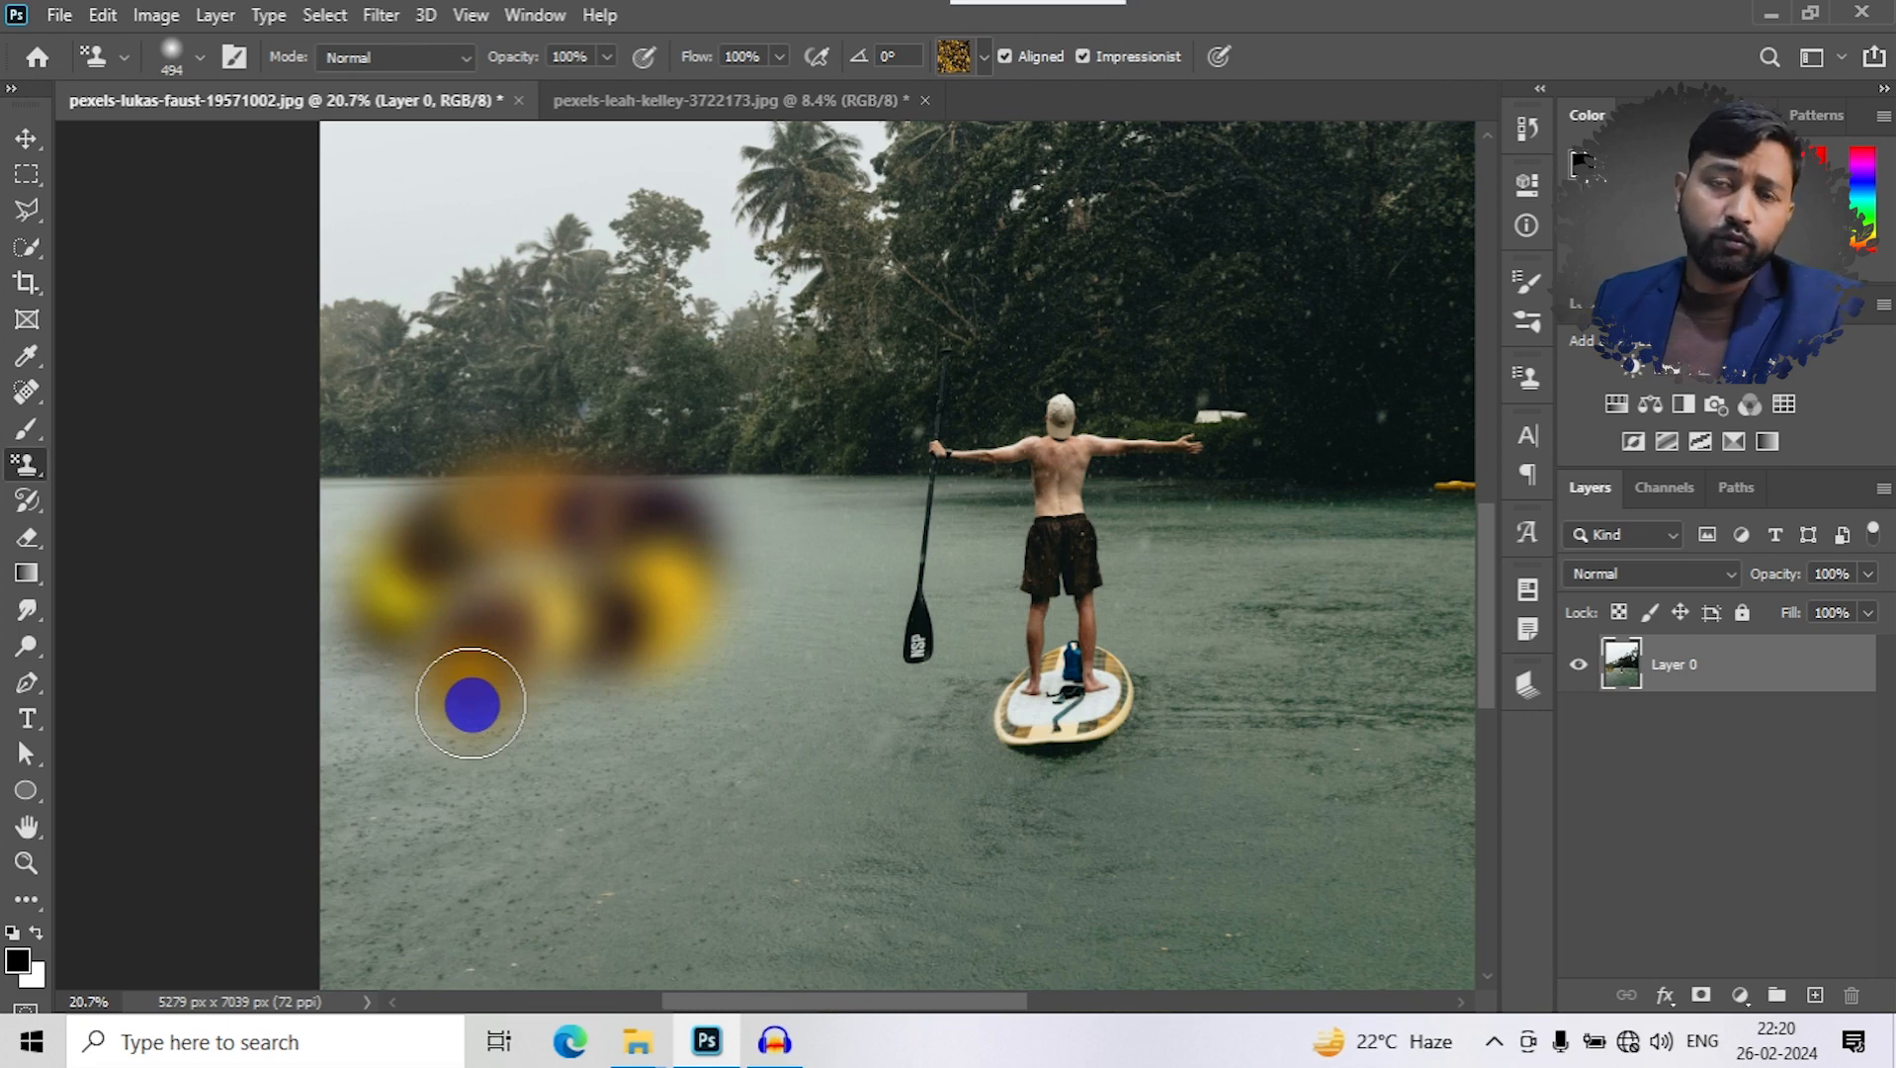
{"action": "mouse_move", "coordinate": [471, 703]}
{"action": "left_mouse_down"}
{"action": "mouse_move", "coordinate": [580, 665]}
{"action": "mouse_move", "coordinate": [593, 562]}
{"action": "mouse_move", "coordinate": [535, 598]}
{"action": "mouse_move", "coordinate": [377, 789]}
{"action": "mouse_move", "coordinate": [329, 562]}
{"action": "mouse_move", "coordinate": [387, 520]}
{"action": "mouse_move", "coordinate": [819, 531]}
{"action": "mouse_move", "coordinate": [763, 857]}
{"action": "mouse_move", "coordinate": [618, 732]}
{"action": "left_mouse_up"}
{"action": "key", "text": "ctrl+z"}
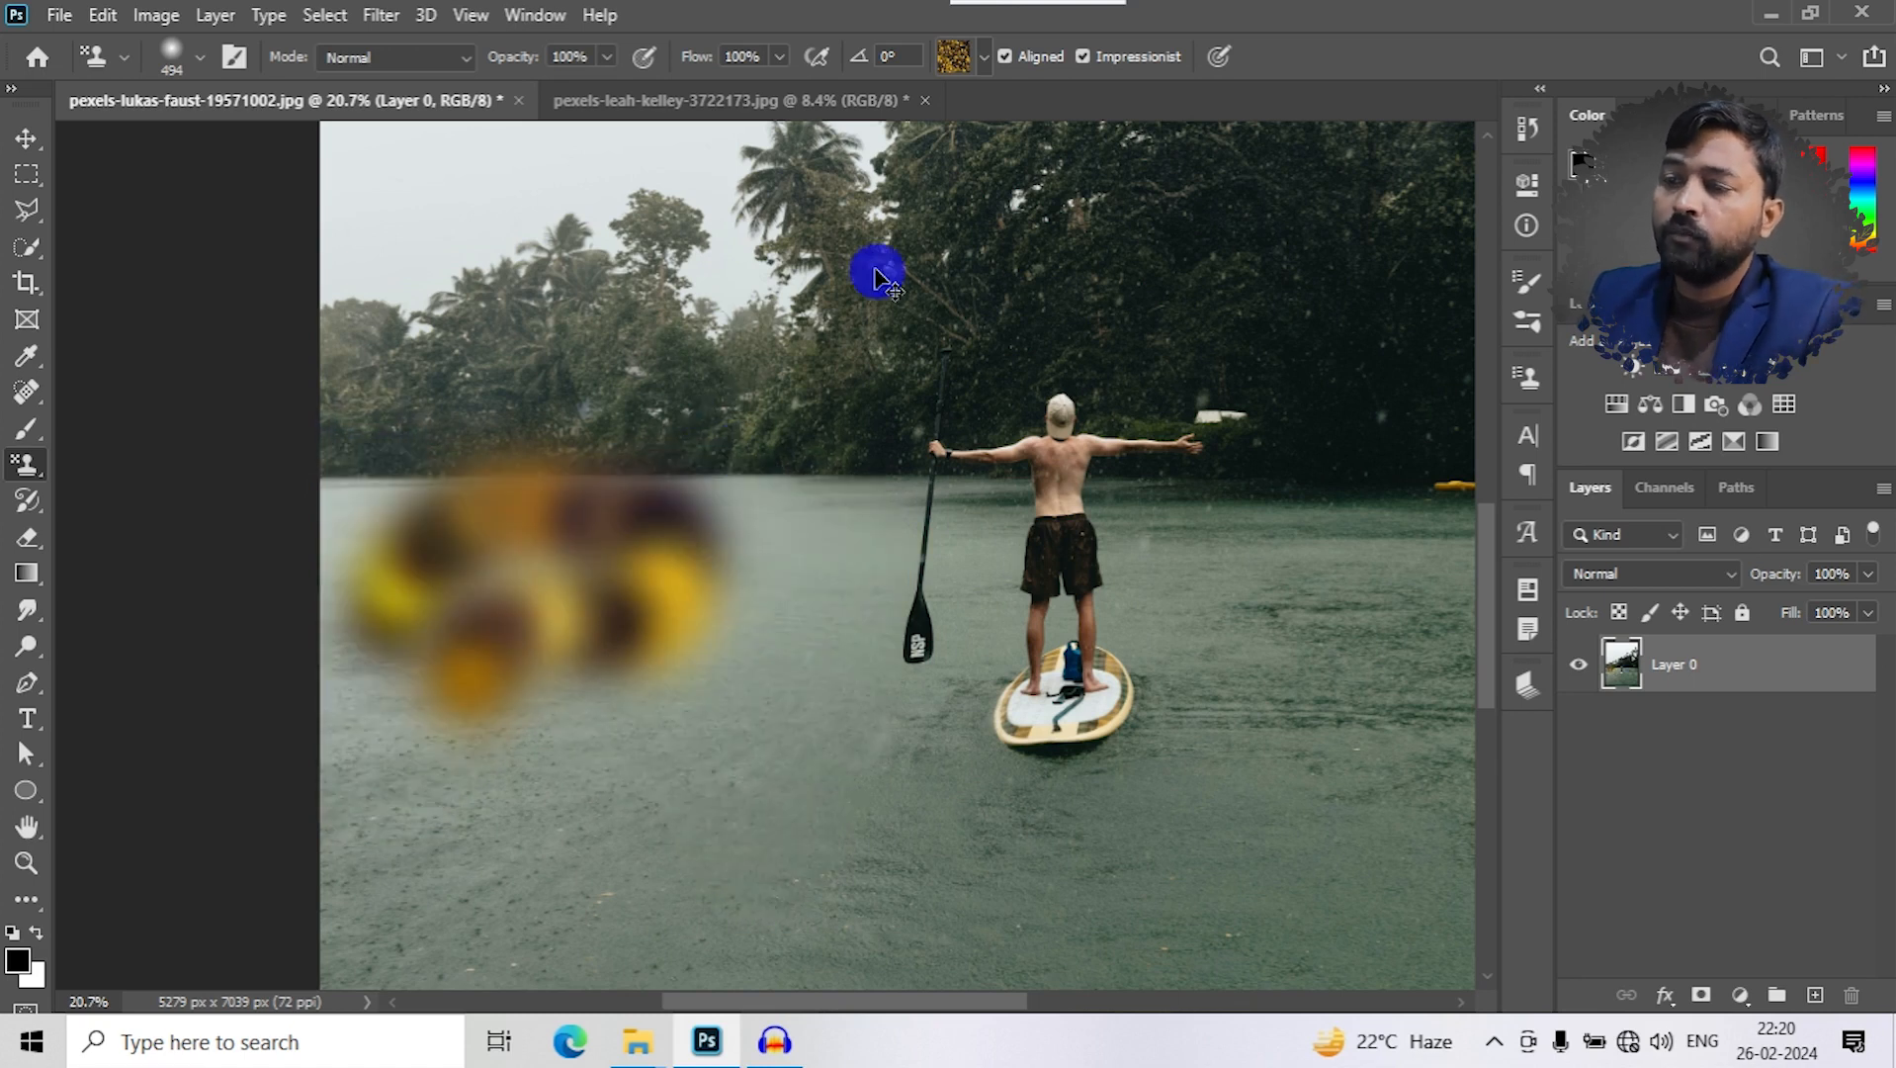
{"action": "key", "text": "ctrl+z"}
- Turn off Impressionist, fill the lake area beside the paddler with the yellow tree pattern, and undo it
{"action": "left_click", "coordinate": [1094, 58]}
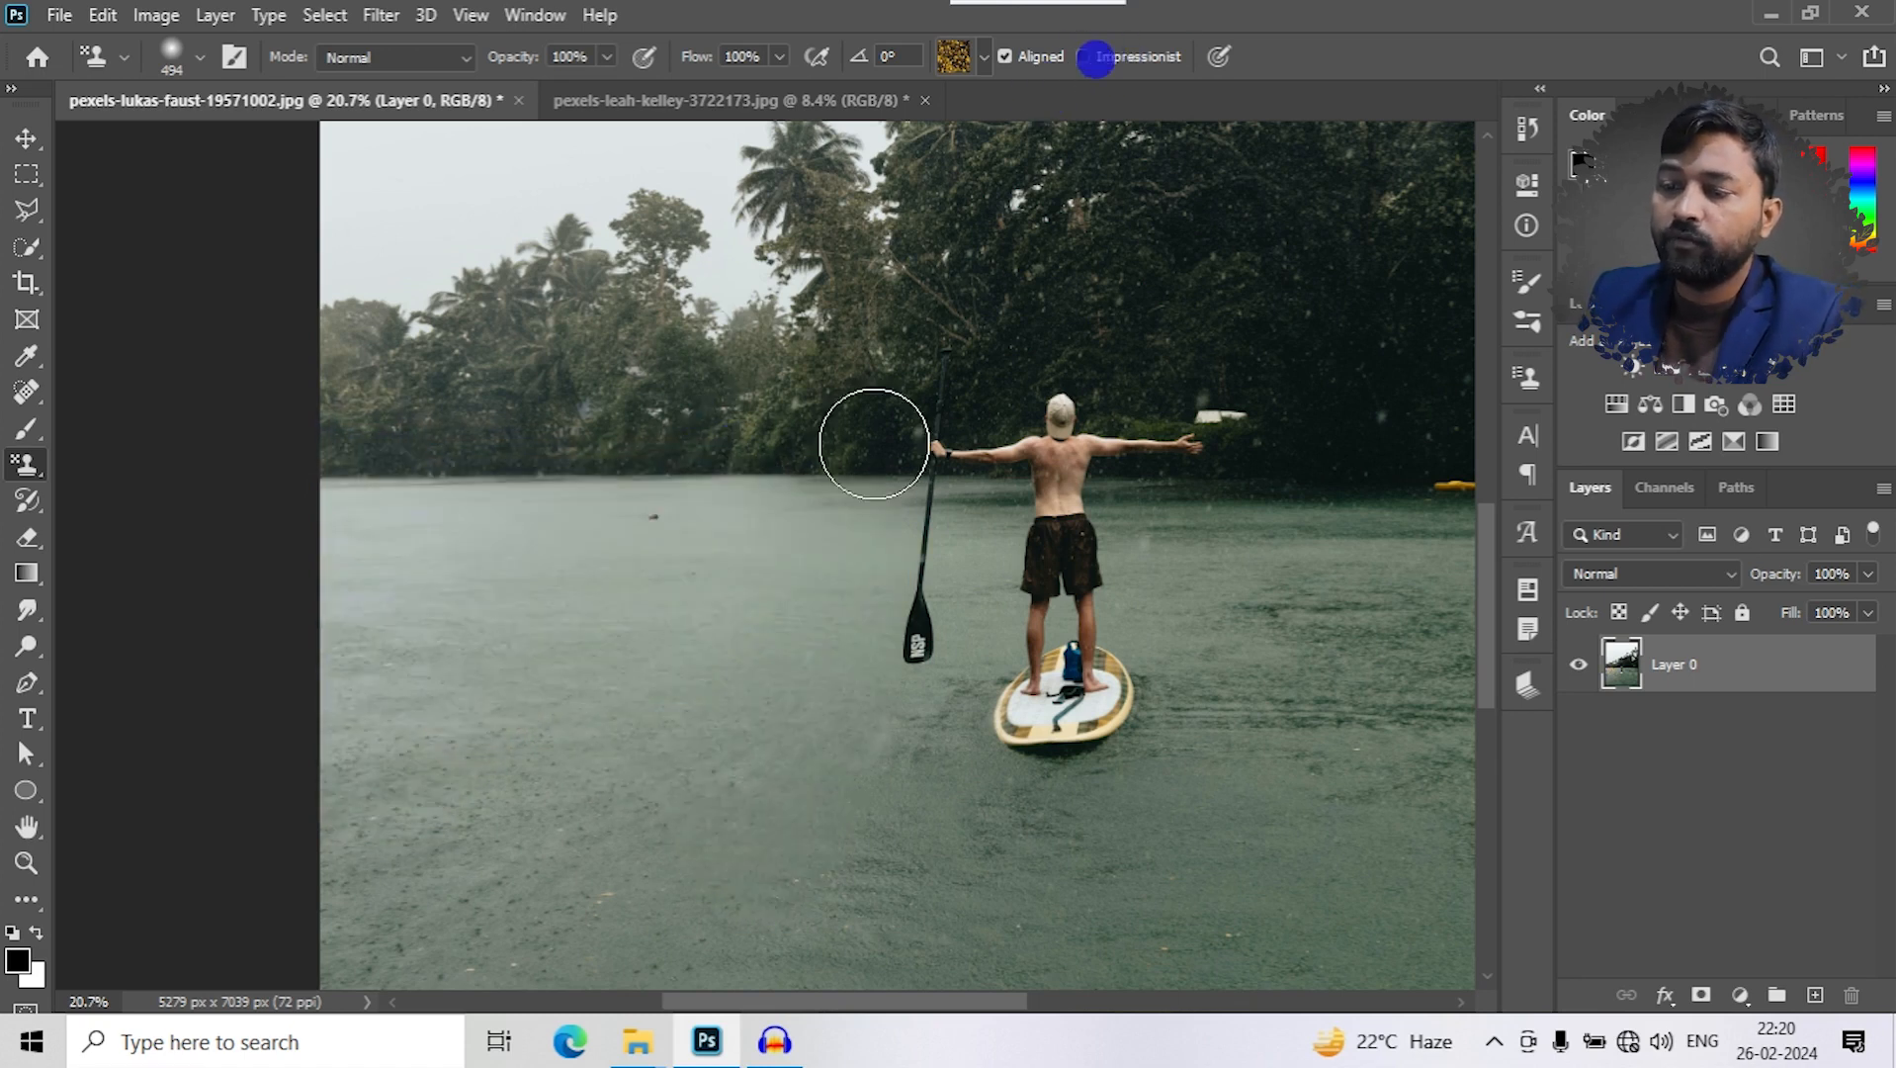
{"action": "mouse_move", "coordinate": [330, 530]}
{"action": "left_mouse_down"}
{"action": "mouse_move", "coordinate": [755, 529]}
{"action": "mouse_move", "coordinate": [733, 892]}
{"action": "mouse_move", "coordinate": [641, 639]}
{"action": "mouse_move", "coordinate": [650, 610]}
{"action": "mouse_move", "coordinate": [470, 673]}
{"action": "mouse_move", "coordinate": [422, 617]}
{"action": "mouse_move", "coordinate": [337, 649]}
{"action": "mouse_move", "coordinate": [582, 865]}
{"action": "mouse_move", "coordinate": [685, 860]}
{"action": "left_mouse_up"}
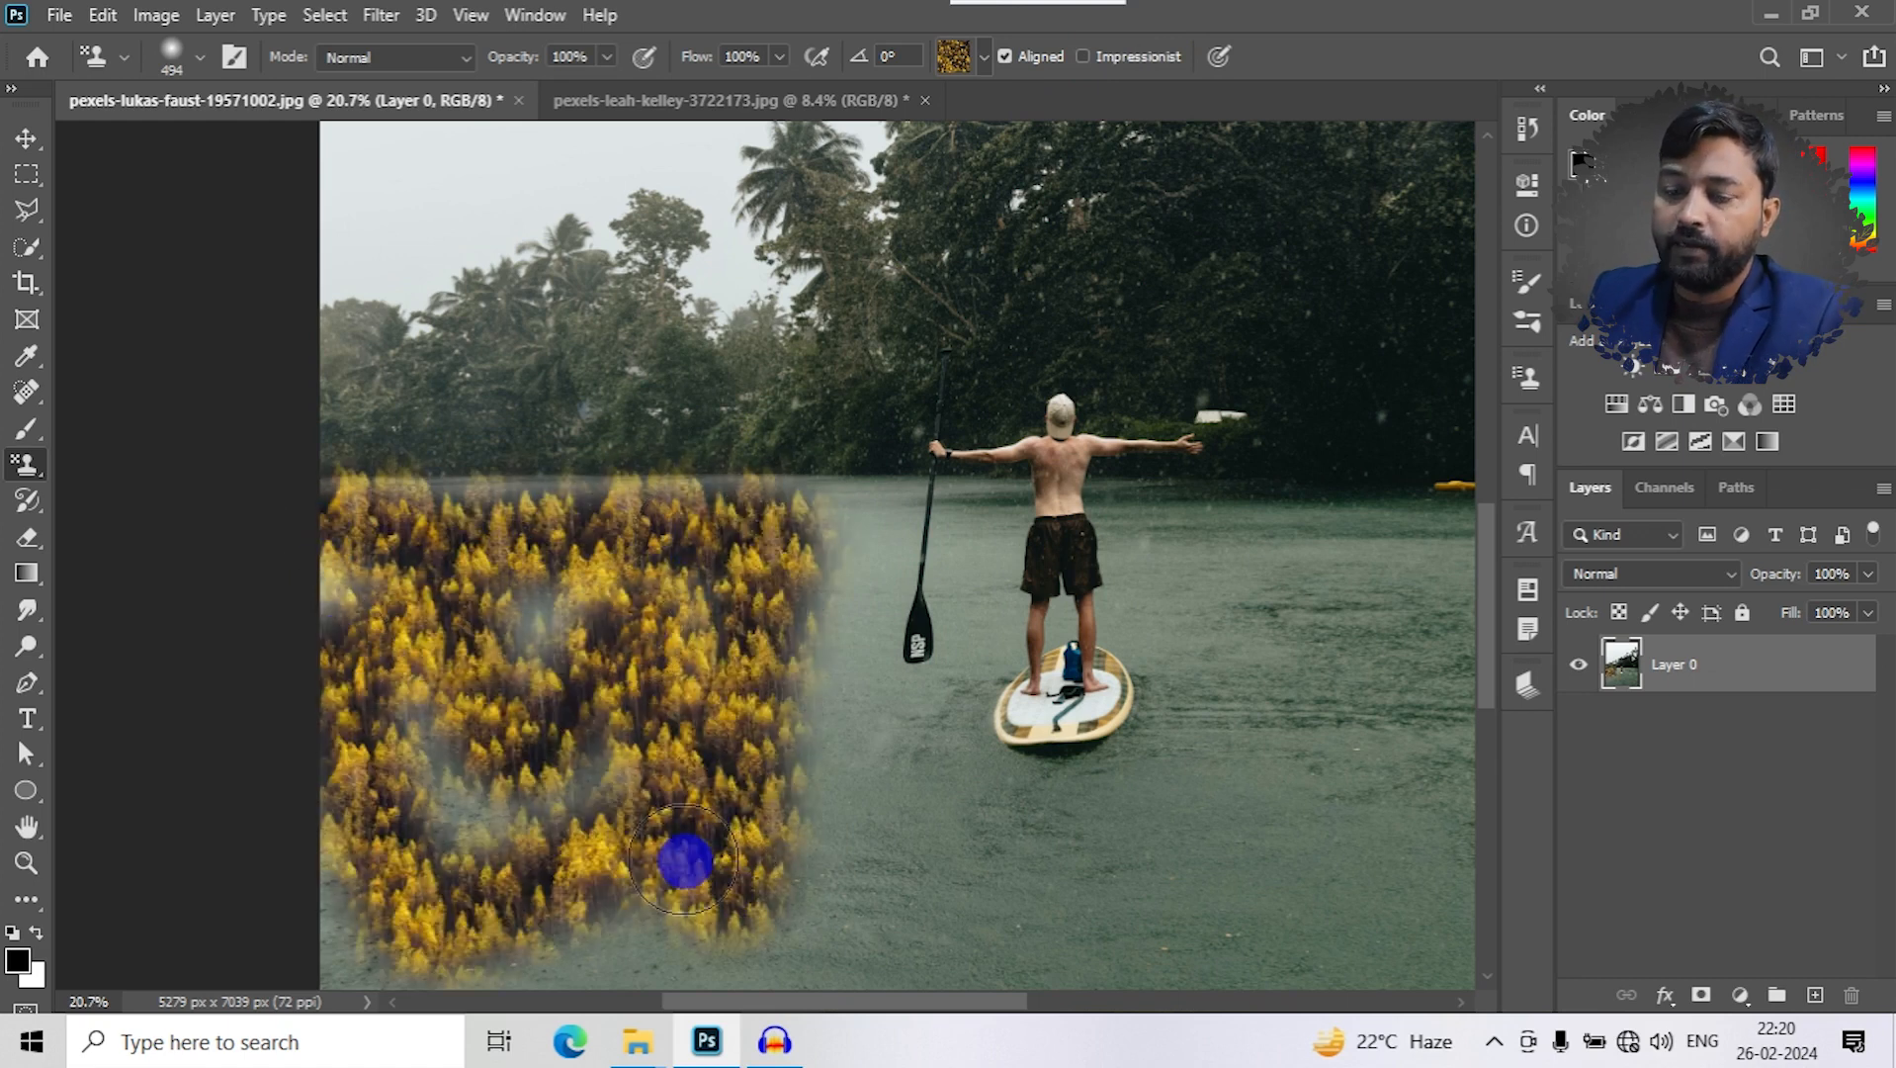
{"action": "key", "text": "ctrl+z"}
- Try the Overlay blend mode, switch to Hard Mix for a test stroke on the lake, and undo it
{"action": "left_click", "coordinate": [466, 61]}
{"action": "left_click", "coordinate": [360, 416]}
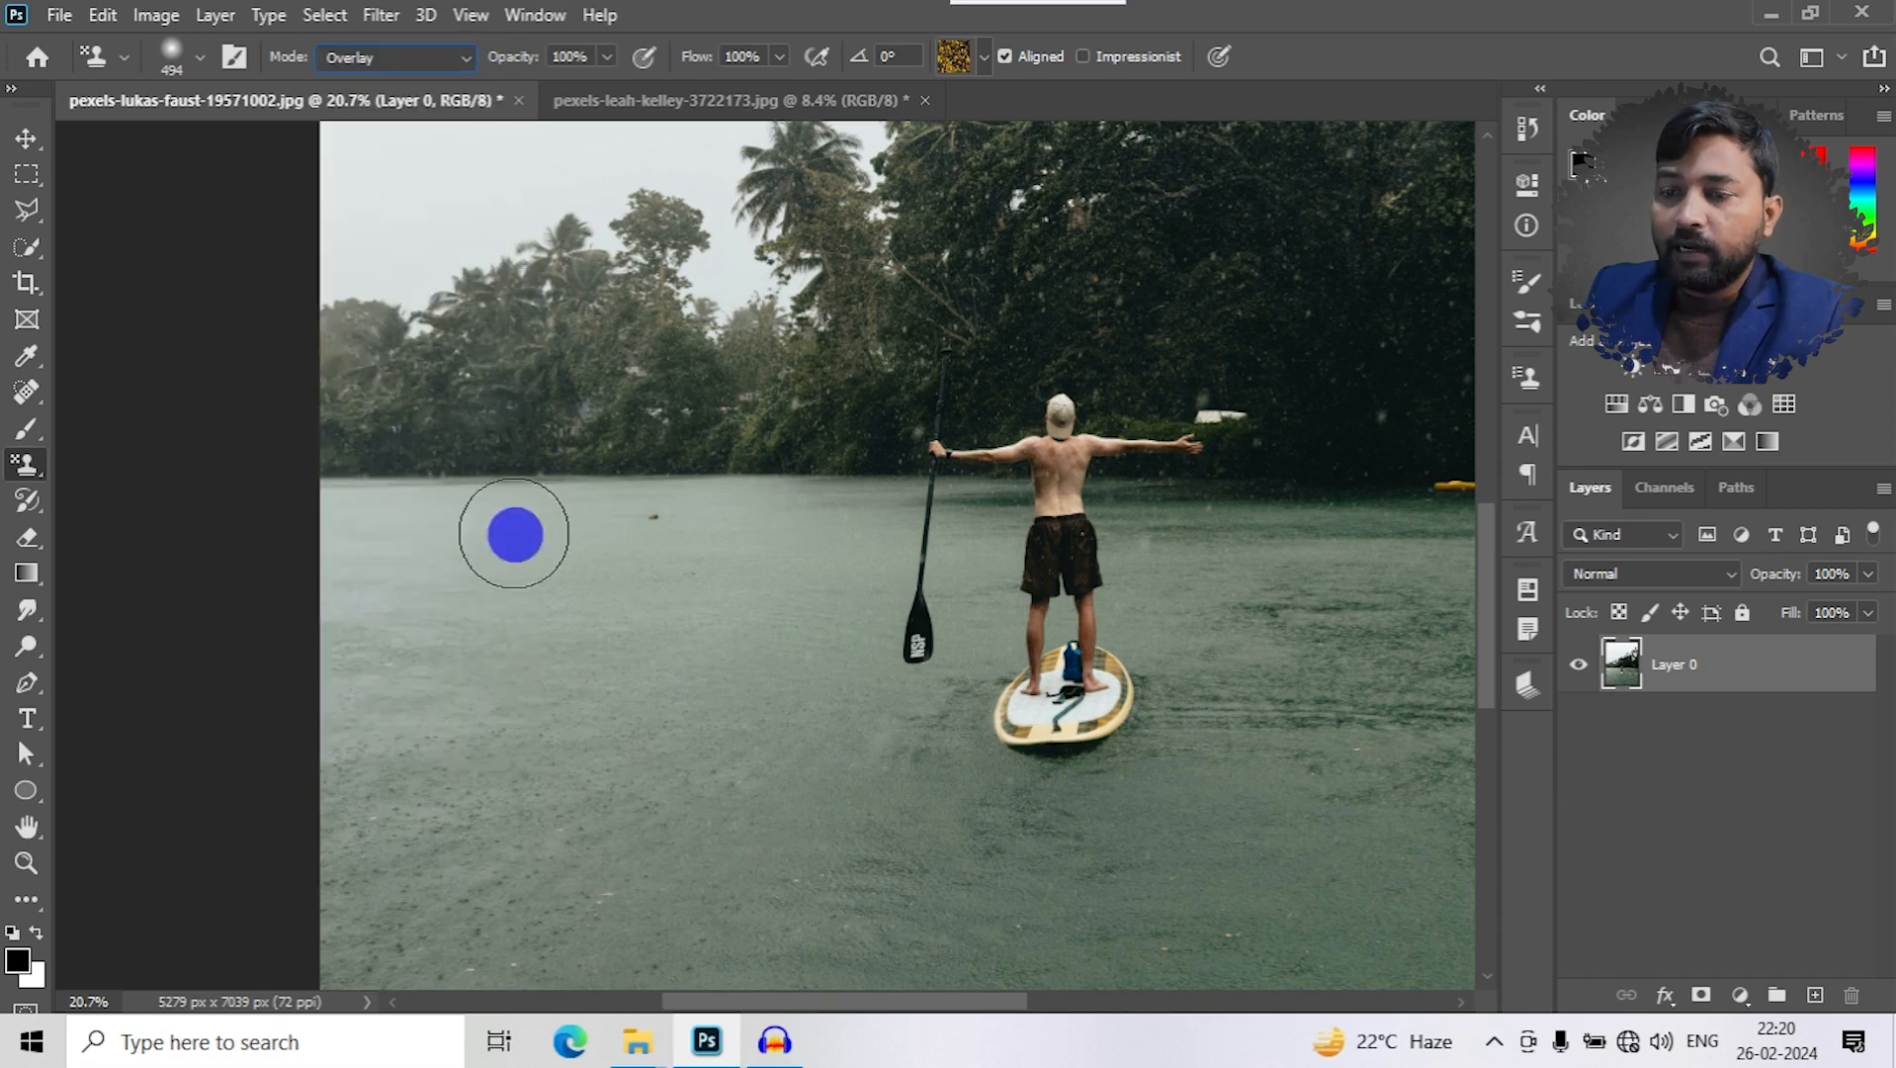
{"action": "left_click", "coordinate": [419, 59]}
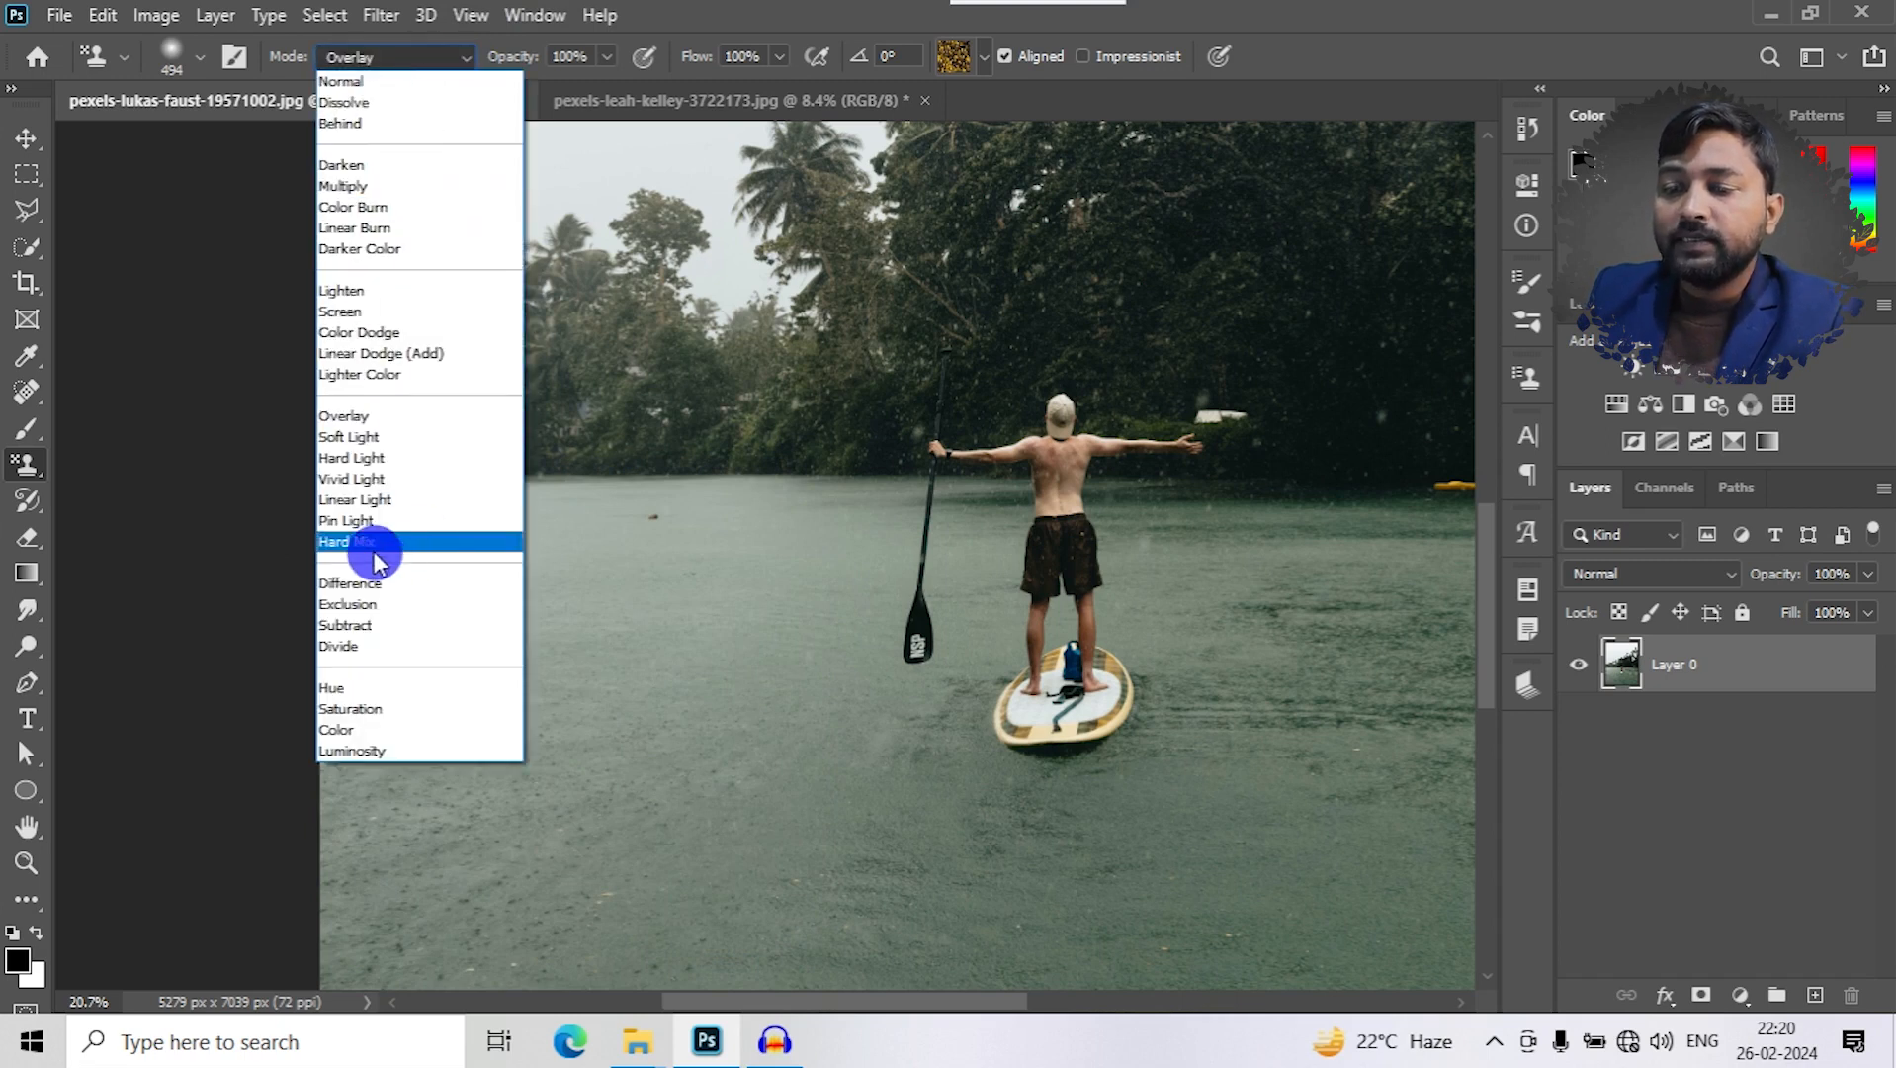
{"action": "left_click", "coordinate": [376, 541]}
{"action": "mouse_move", "coordinate": [461, 528]}
{"action": "left_mouse_down"}
{"action": "mouse_move", "coordinate": [532, 713]}
{"action": "mouse_move", "coordinate": [705, 527]}
{"action": "mouse_move", "coordinate": [737, 608]}
{"action": "mouse_move", "coordinate": [744, 722]}
{"action": "left_mouse_up"}
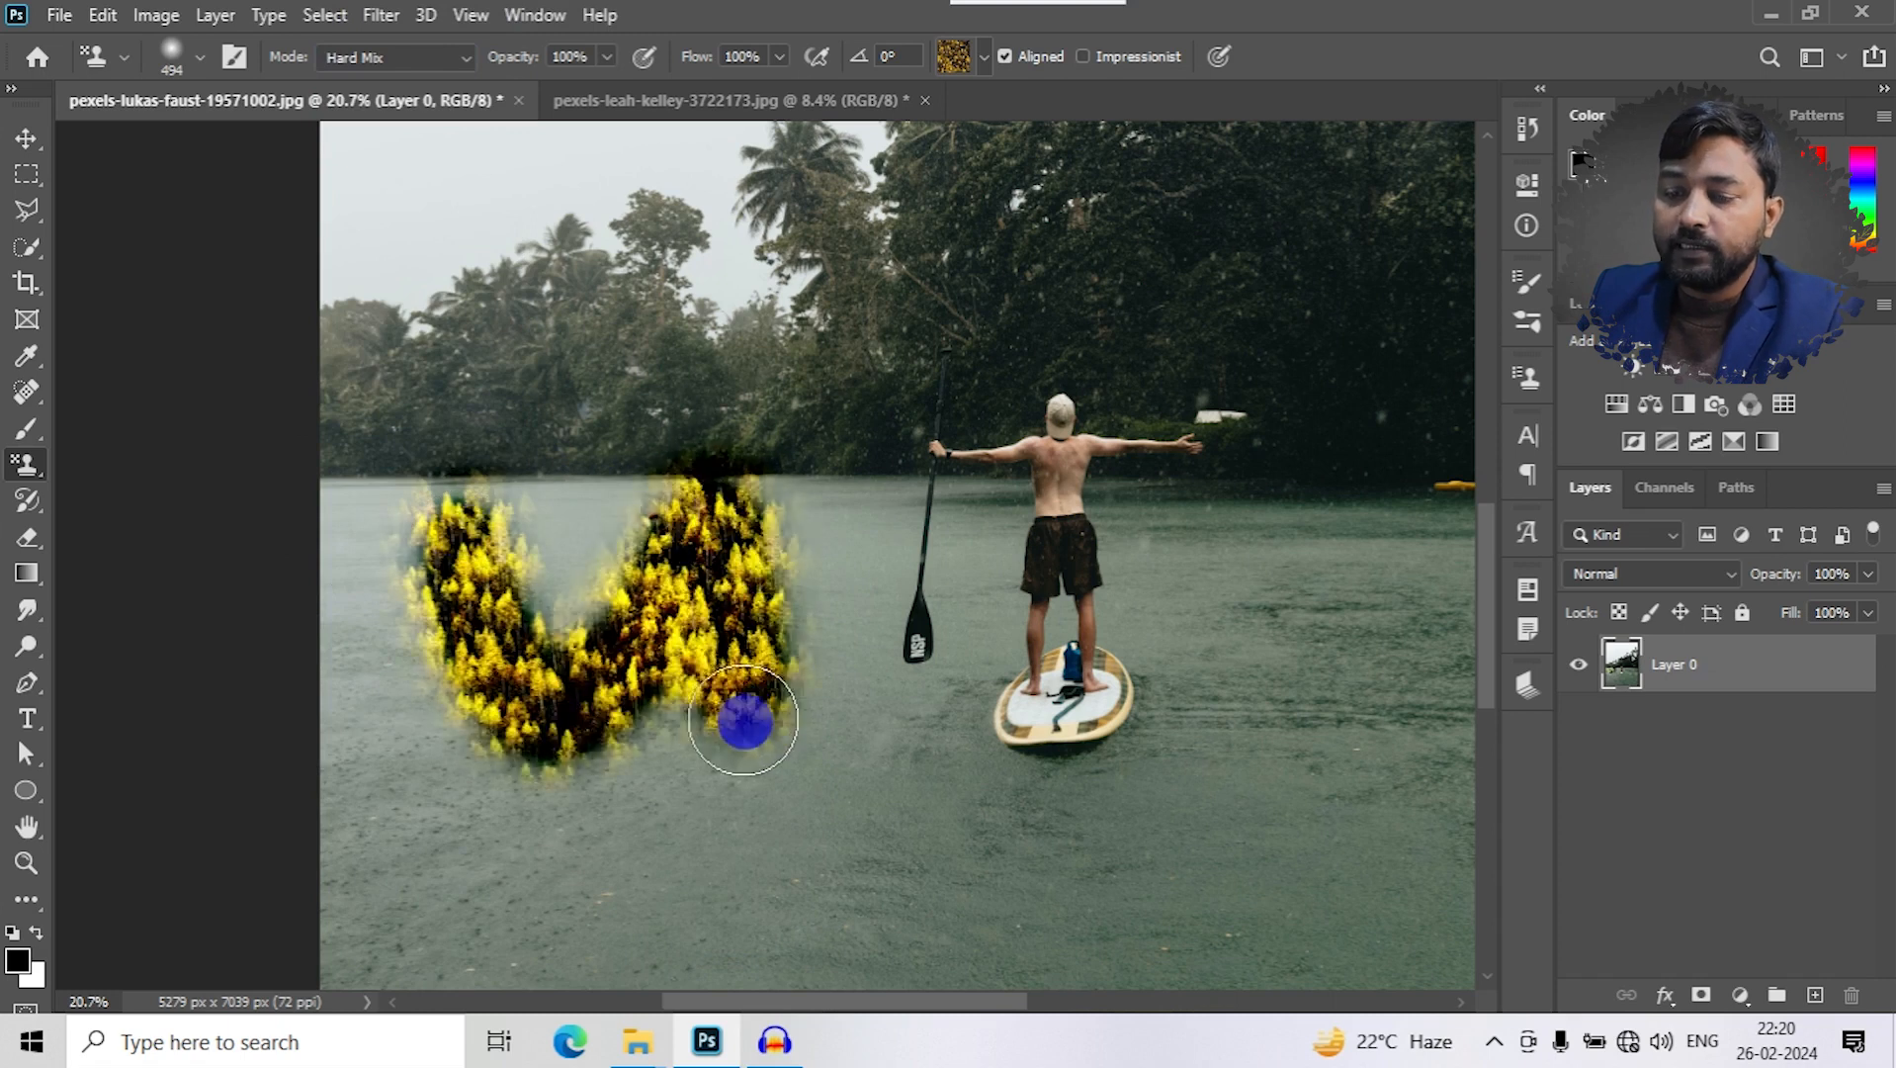
{"action": "key", "text": "ctrl+z"}
- Set the stamp's blend mode to Exclusion and paint a test stroke across the lake
{"action": "left_click", "coordinate": [365, 56]}
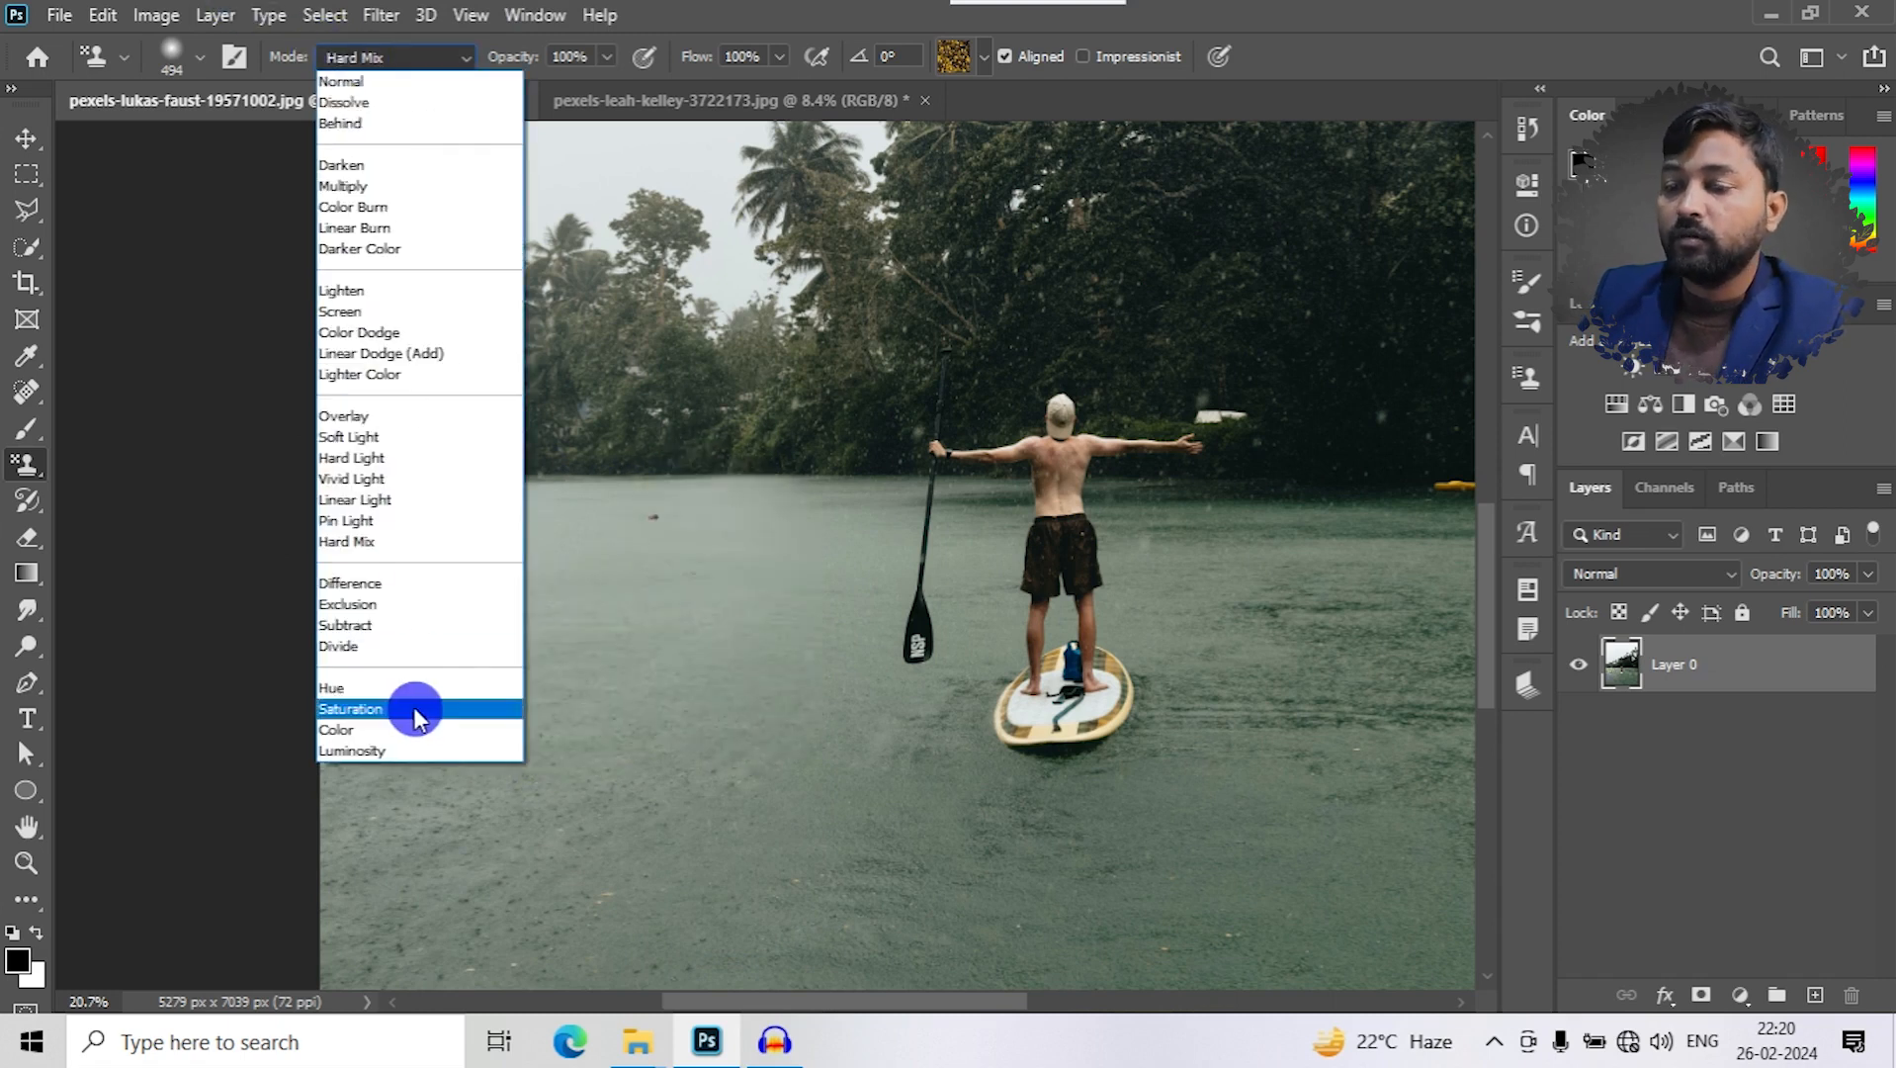
{"action": "left_click", "coordinate": [362, 604]}
{"action": "mouse_move", "coordinate": [614, 580]}
{"action": "left_mouse_down"}
{"action": "mouse_move", "coordinate": [651, 815]}
{"action": "mouse_move", "coordinate": [717, 644]}
{"action": "mouse_move", "coordinate": [734, 513]}
{"action": "mouse_move", "coordinate": [784, 755]}
{"action": "mouse_move", "coordinate": [507, 843]}
{"action": "mouse_move", "coordinate": [577, 562]}
{"action": "mouse_move", "coordinate": [435, 588]}
{"action": "mouse_move", "coordinate": [243, 536]}
{"action": "mouse_move", "coordinate": [449, 818]}
{"action": "mouse_move", "coordinate": [366, 849]}
{"action": "mouse_move", "coordinate": [423, 755]}
{"action": "mouse_move", "coordinate": [382, 863]}
{"action": "mouse_move", "coordinate": [790, 971]}
{"action": "mouse_move", "coordinate": [1124, 860]}
{"action": "mouse_move", "coordinate": [1005, 854]}
{"action": "mouse_move", "coordinate": [1130, 708]}
{"action": "mouse_move", "coordinate": [1282, 680]}
{"action": "mouse_move", "coordinate": [1337, 530]}
{"action": "mouse_move", "coordinate": [1378, 641]}
{"action": "mouse_move", "coordinate": [1303, 860]}
{"action": "left_mouse_up"}
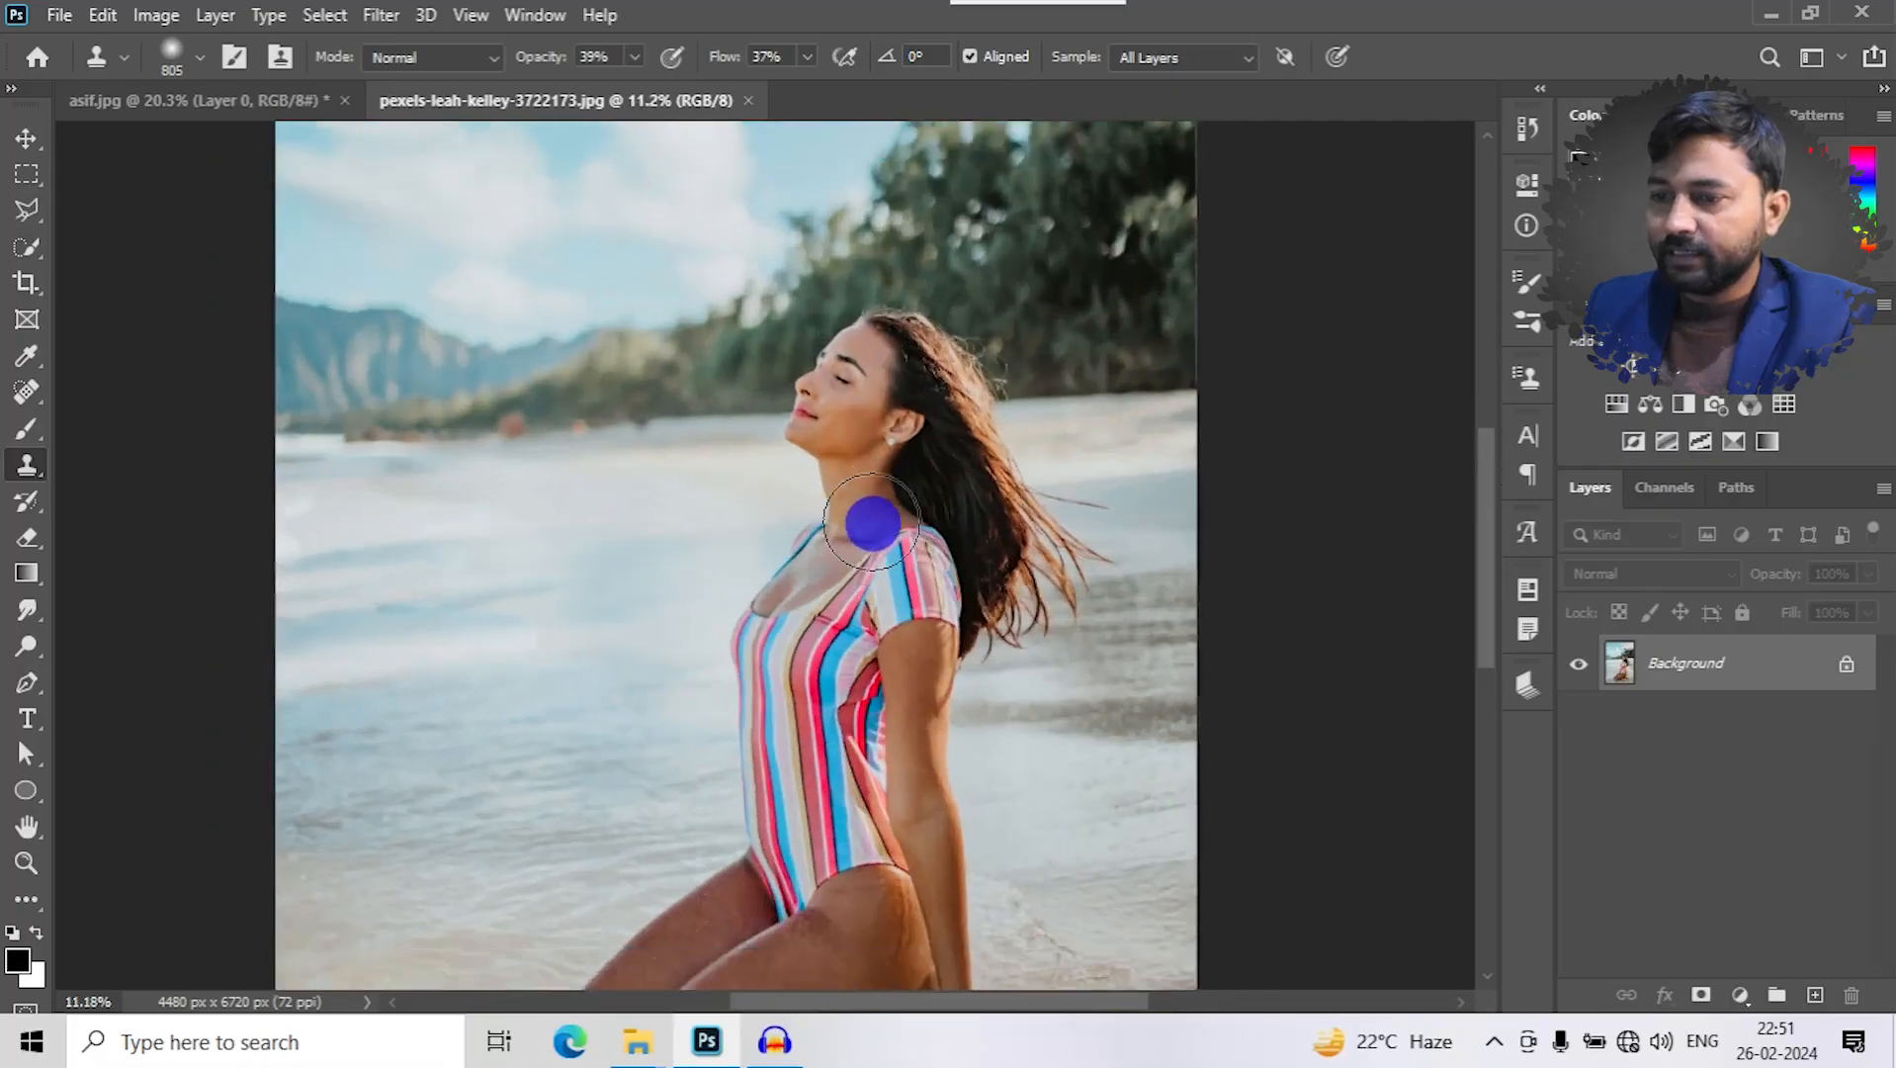
{"action": "scroll", "coordinate": [872, 522], "scroll_direction": "down", "scroll_amount": 2}
{"action": "scroll", "coordinate": [871, 522], "scroll_direction": "up", "scroll_amount": 4}
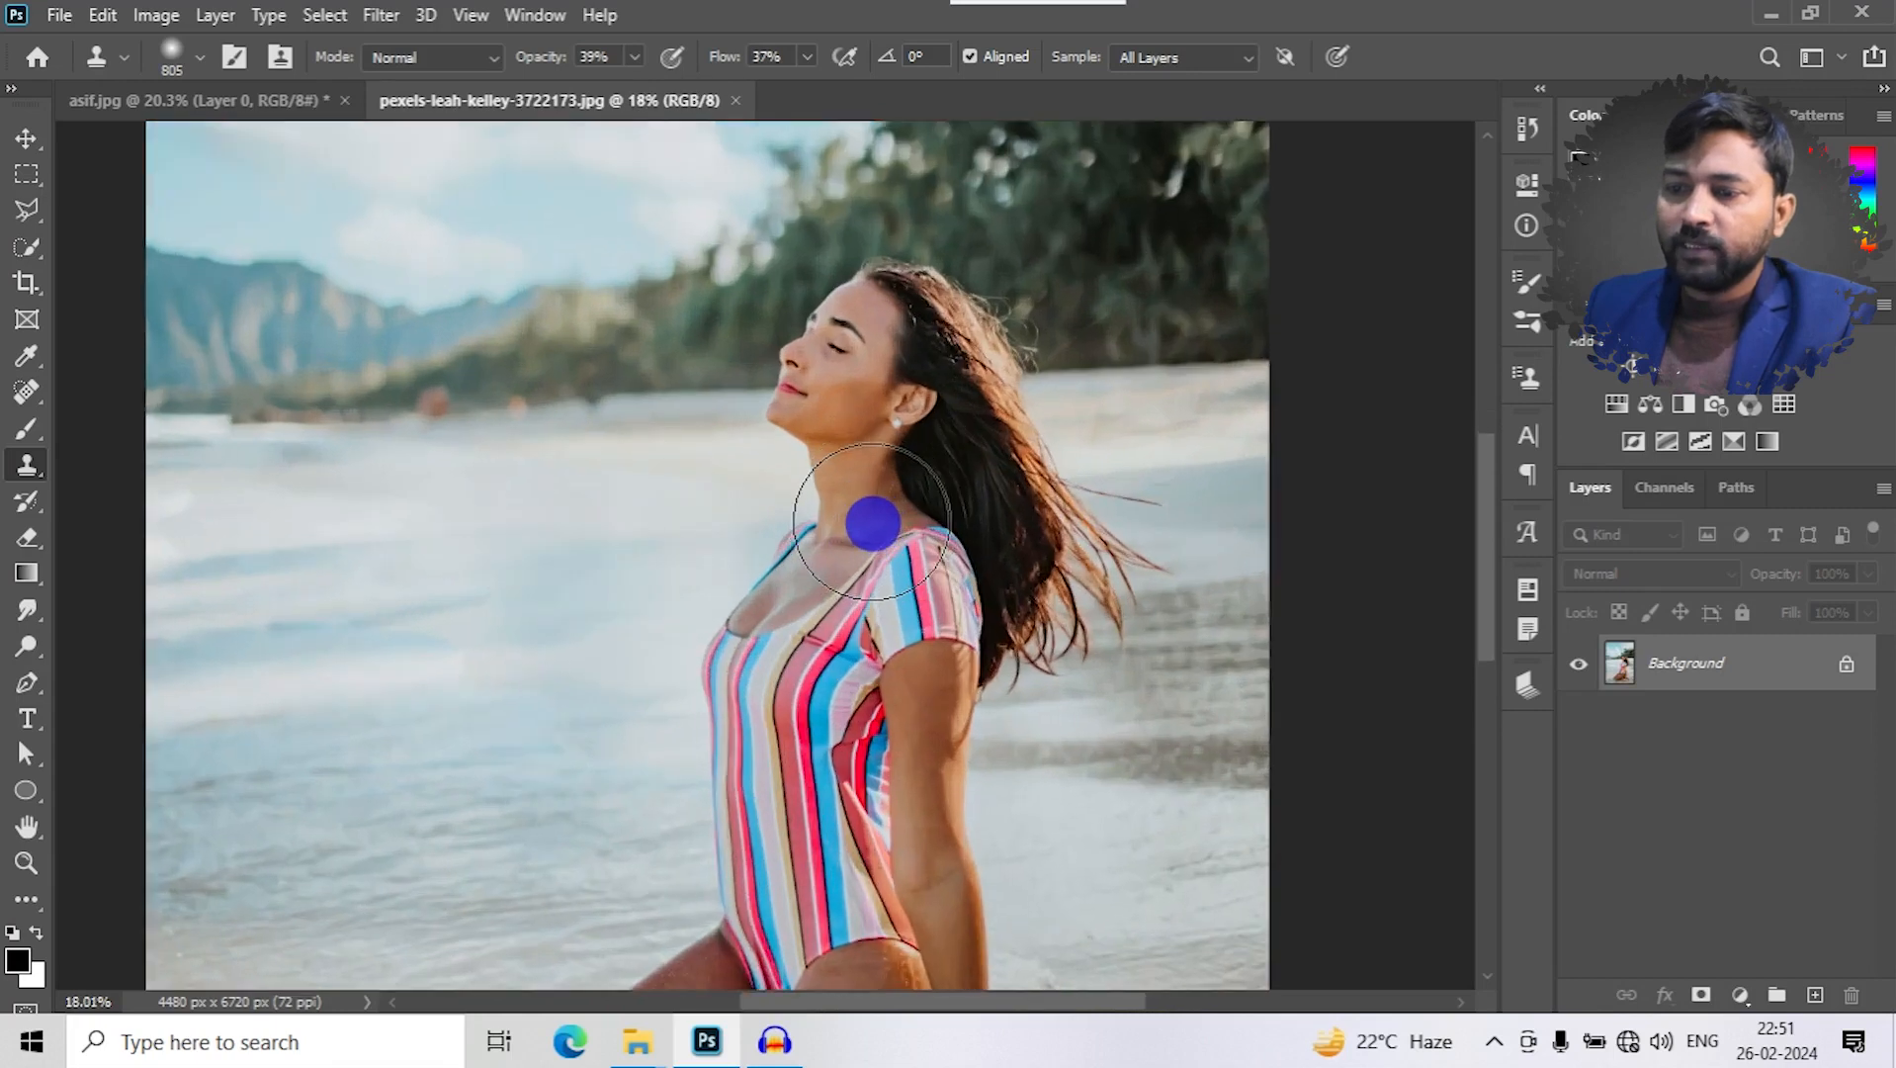
{"action": "scroll", "coordinate": [871, 522], "scroll_direction": "down", "scroll_amount": 2}
{"action": "scroll", "coordinate": [872, 522], "scroll_direction": "down", "scroll_amount": 2}
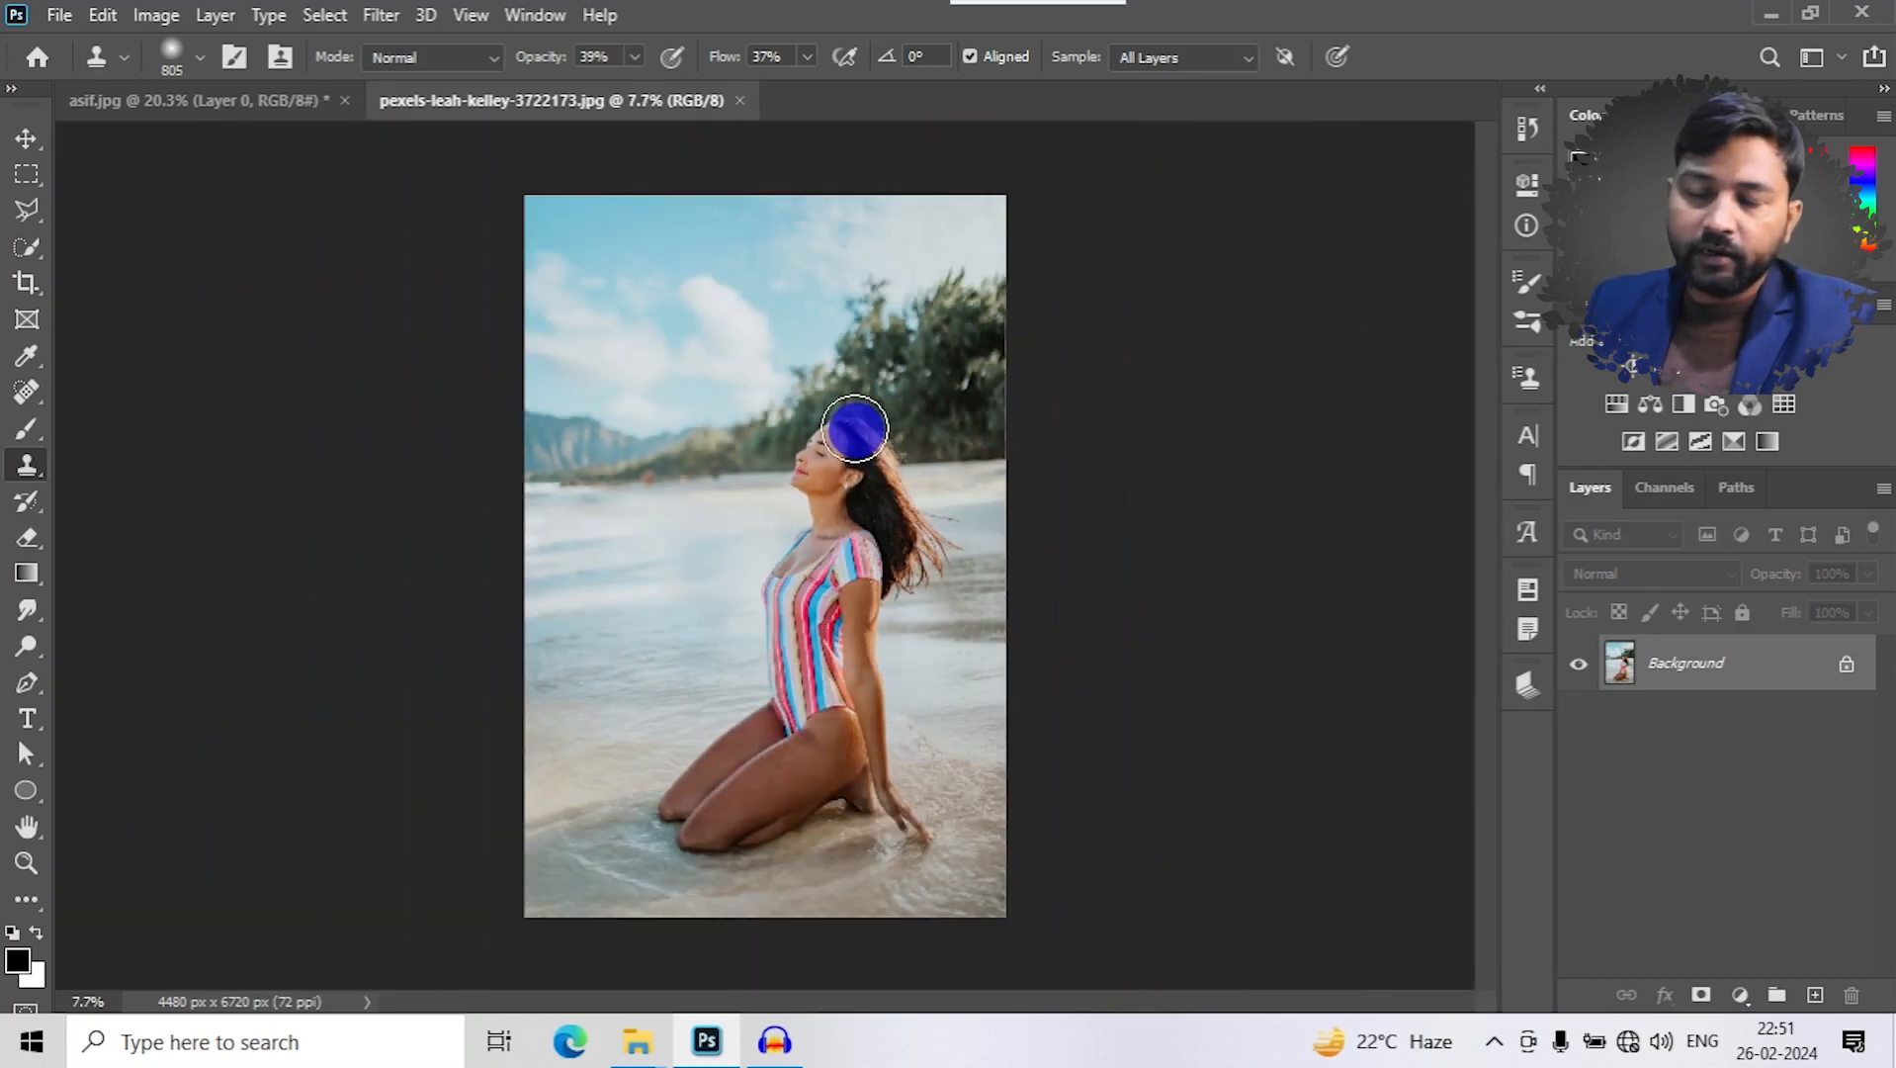
{"action": "scroll", "coordinate": [858, 401], "scroll_direction": "up", "scroll_amount": 1}
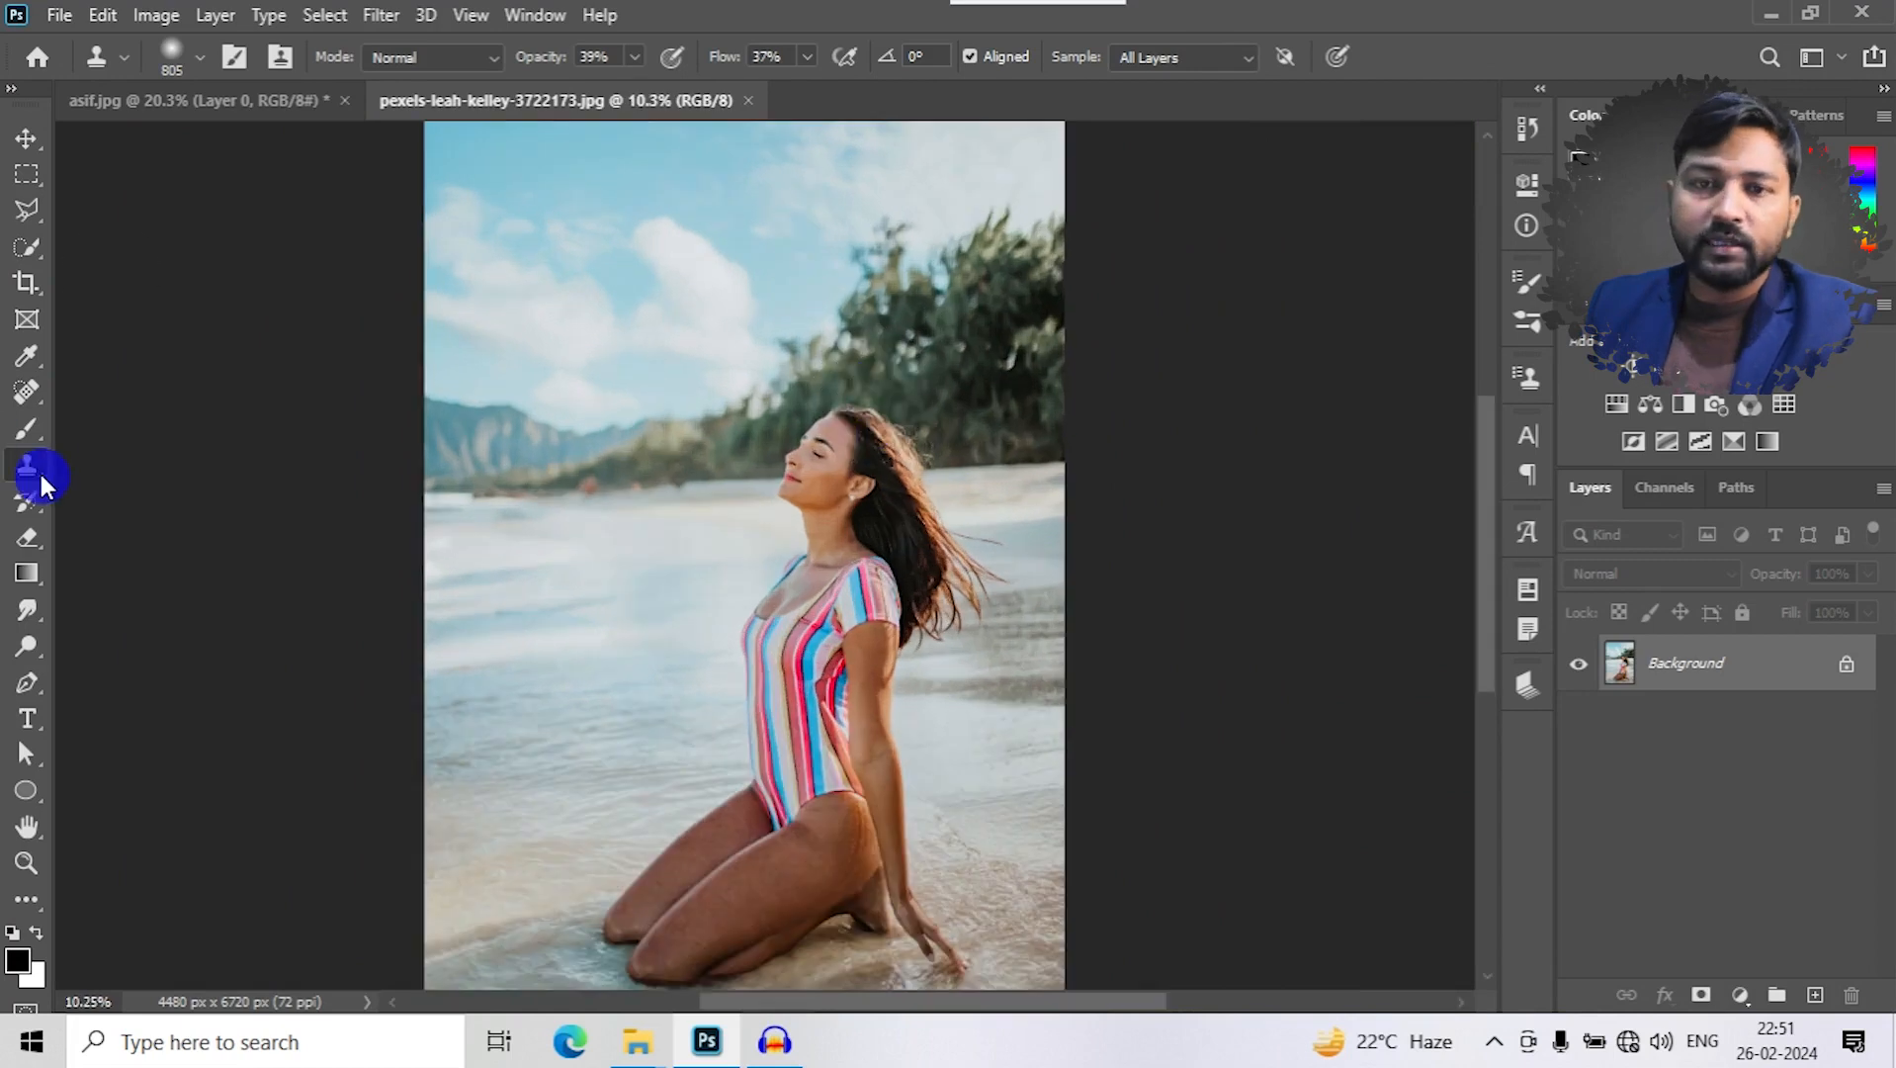
{"action": "scroll", "coordinate": [835, 474], "scroll_direction": "up", "scroll_amount": 1}
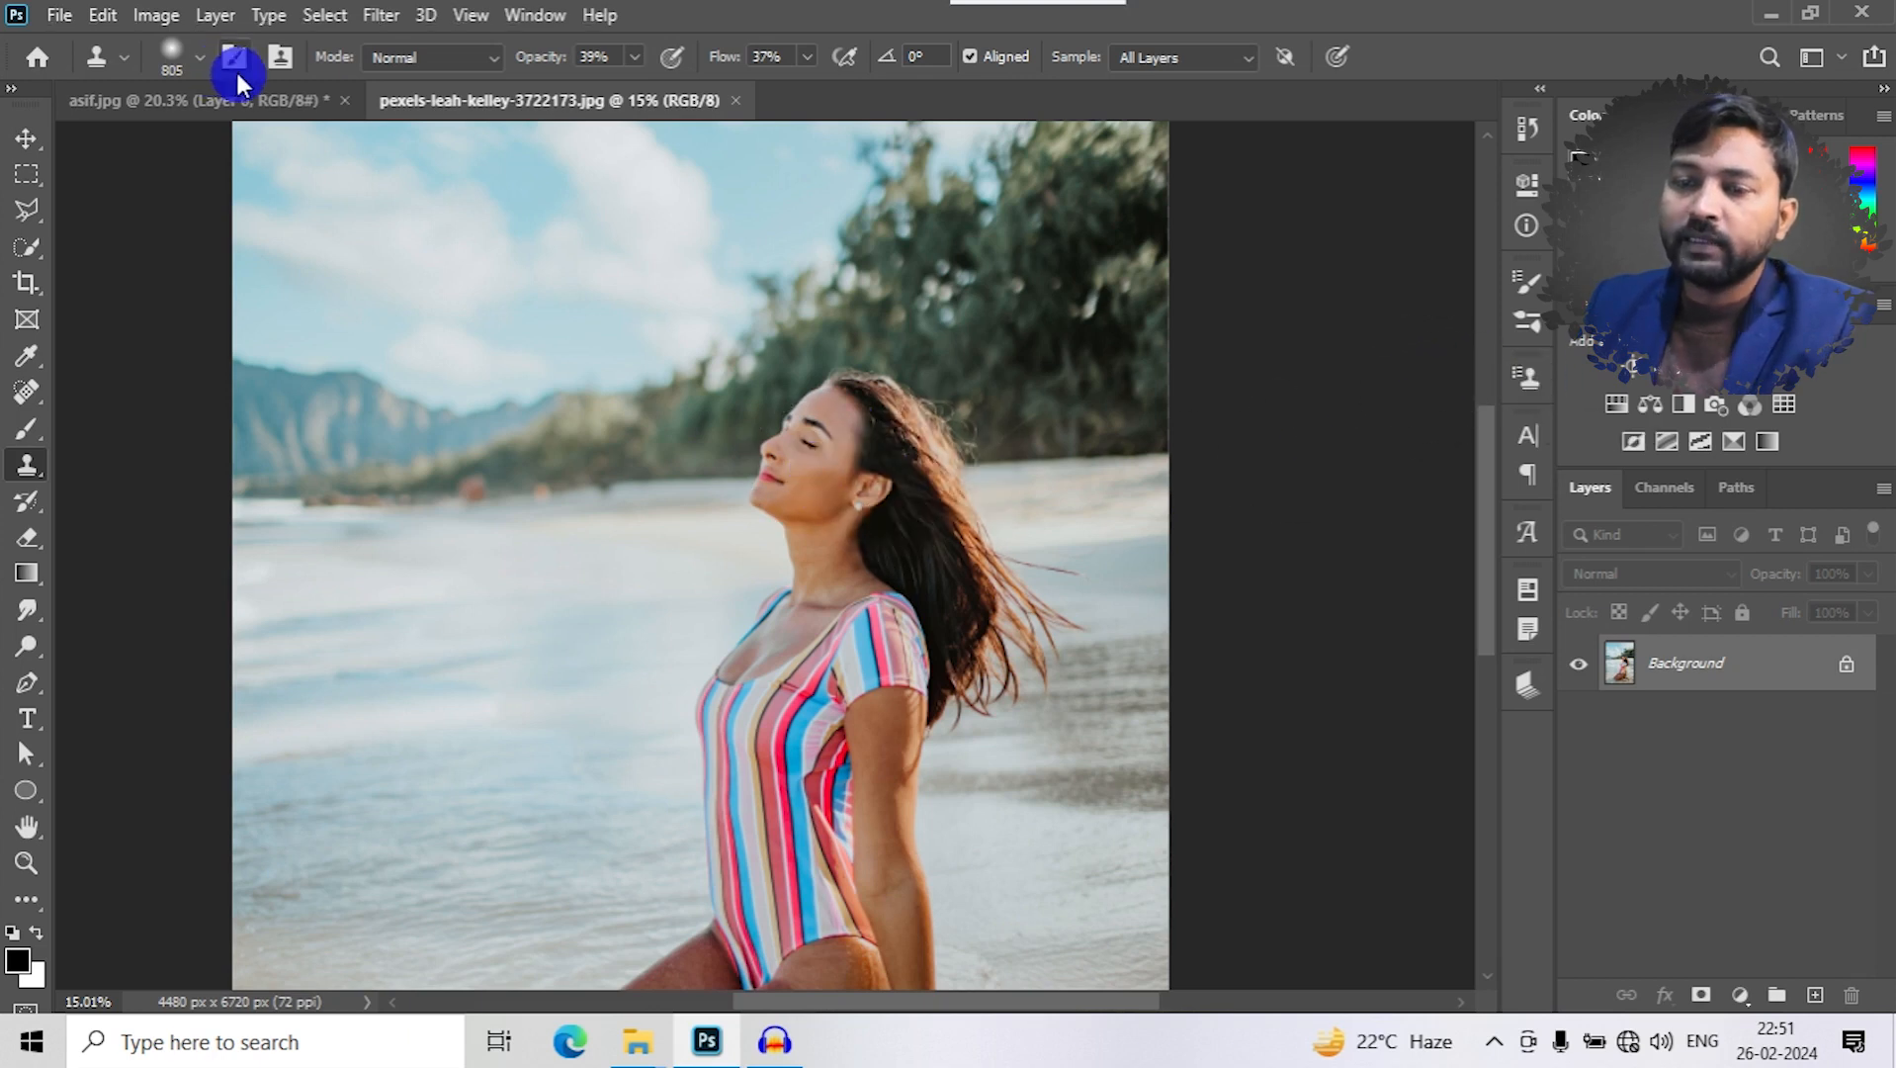
- Display the Clone Source settings for the beach photo
{"action": "left_click", "coordinate": [280, 59]}
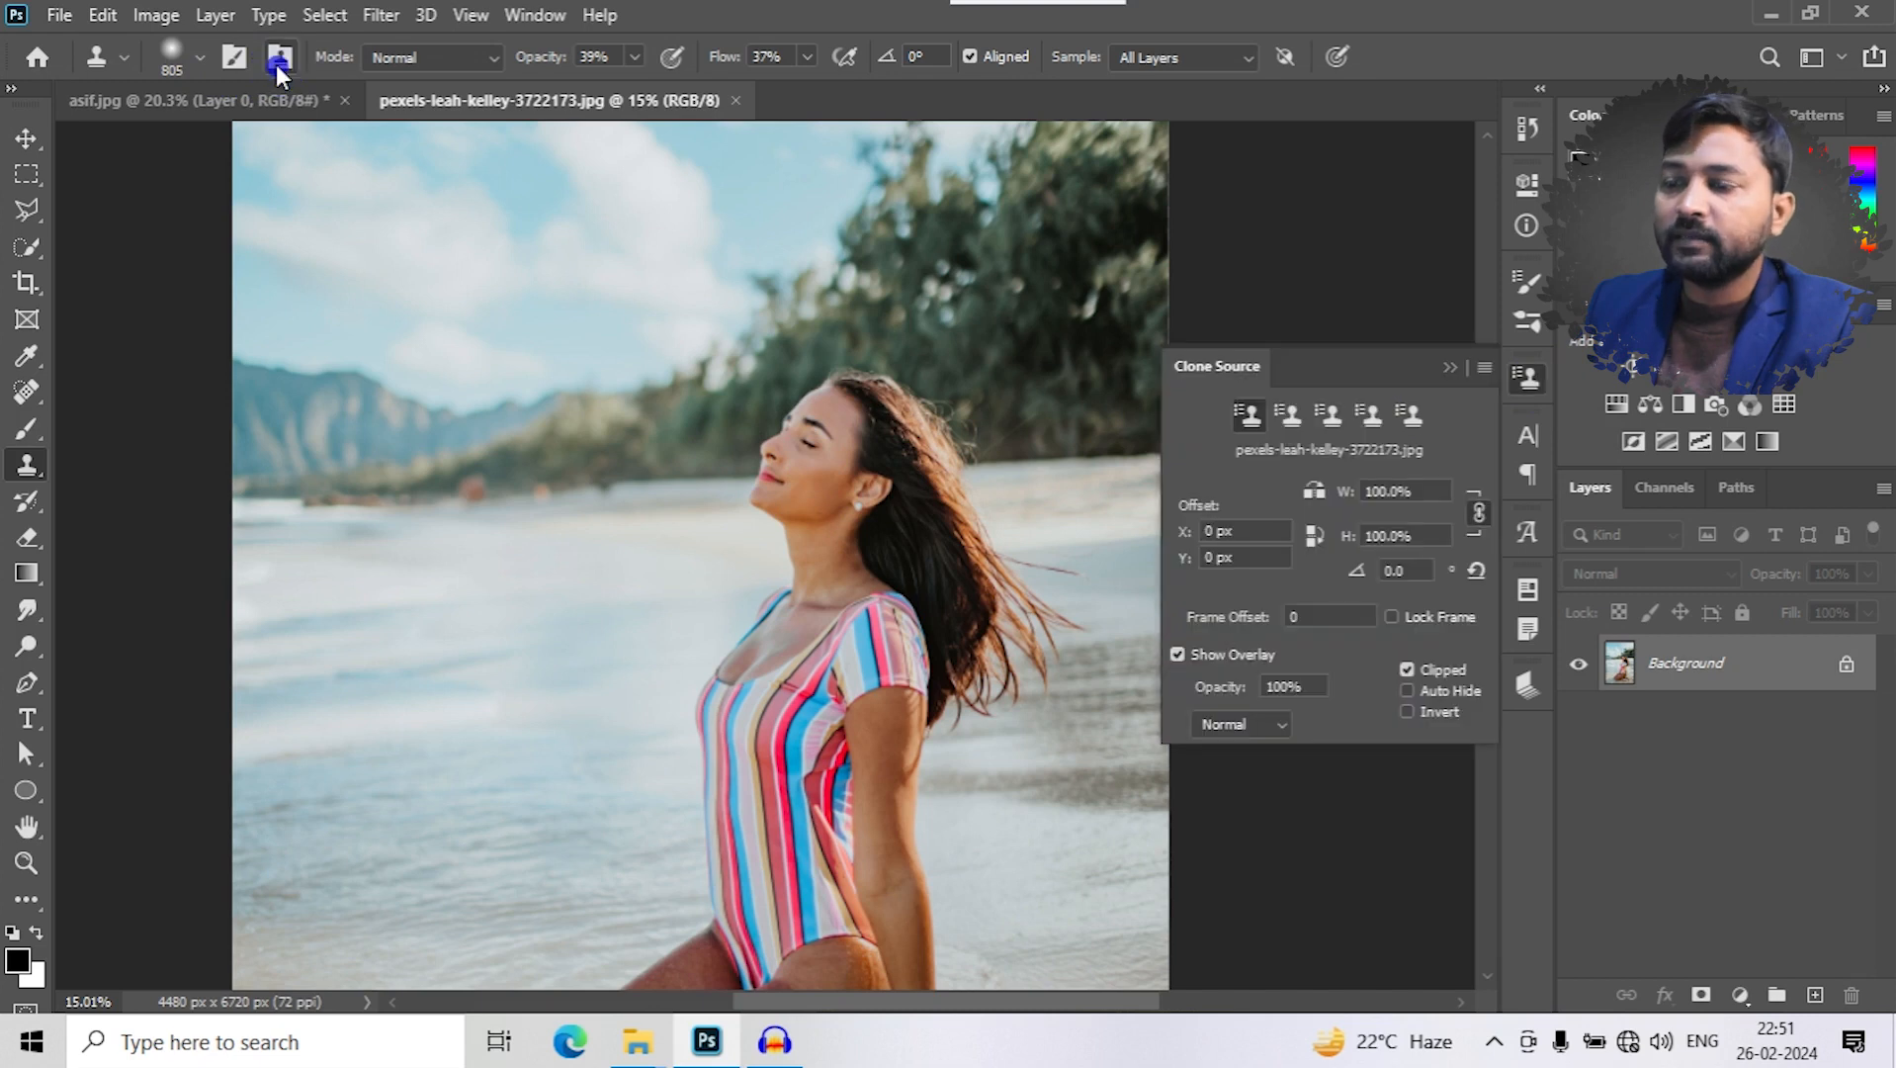
{"action": "left_click", "coordinate": [1452, 368]}
{"action": "left_click", "coordinate": [588, 20]}
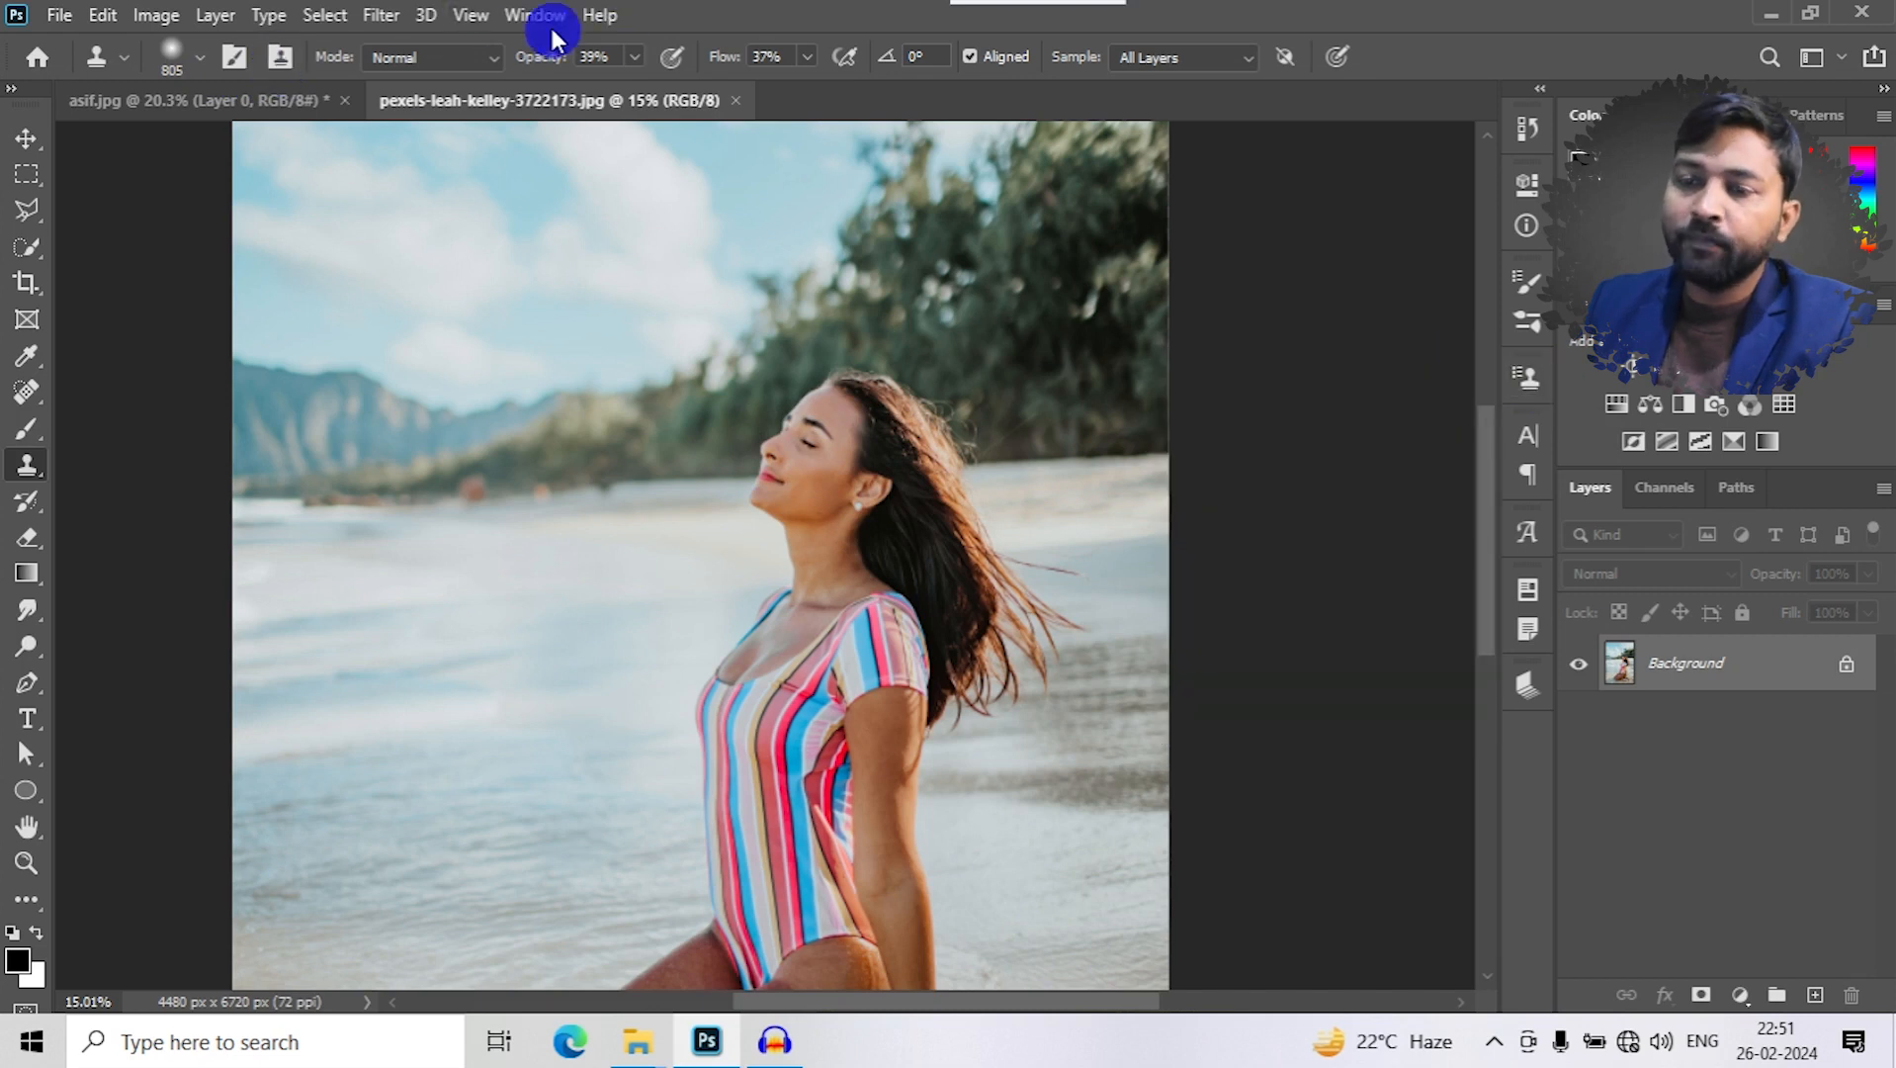
{"action": "left_click", "coordinate": [469, 29]}
{"action": "left_click", "coordinate": [539, 14]}
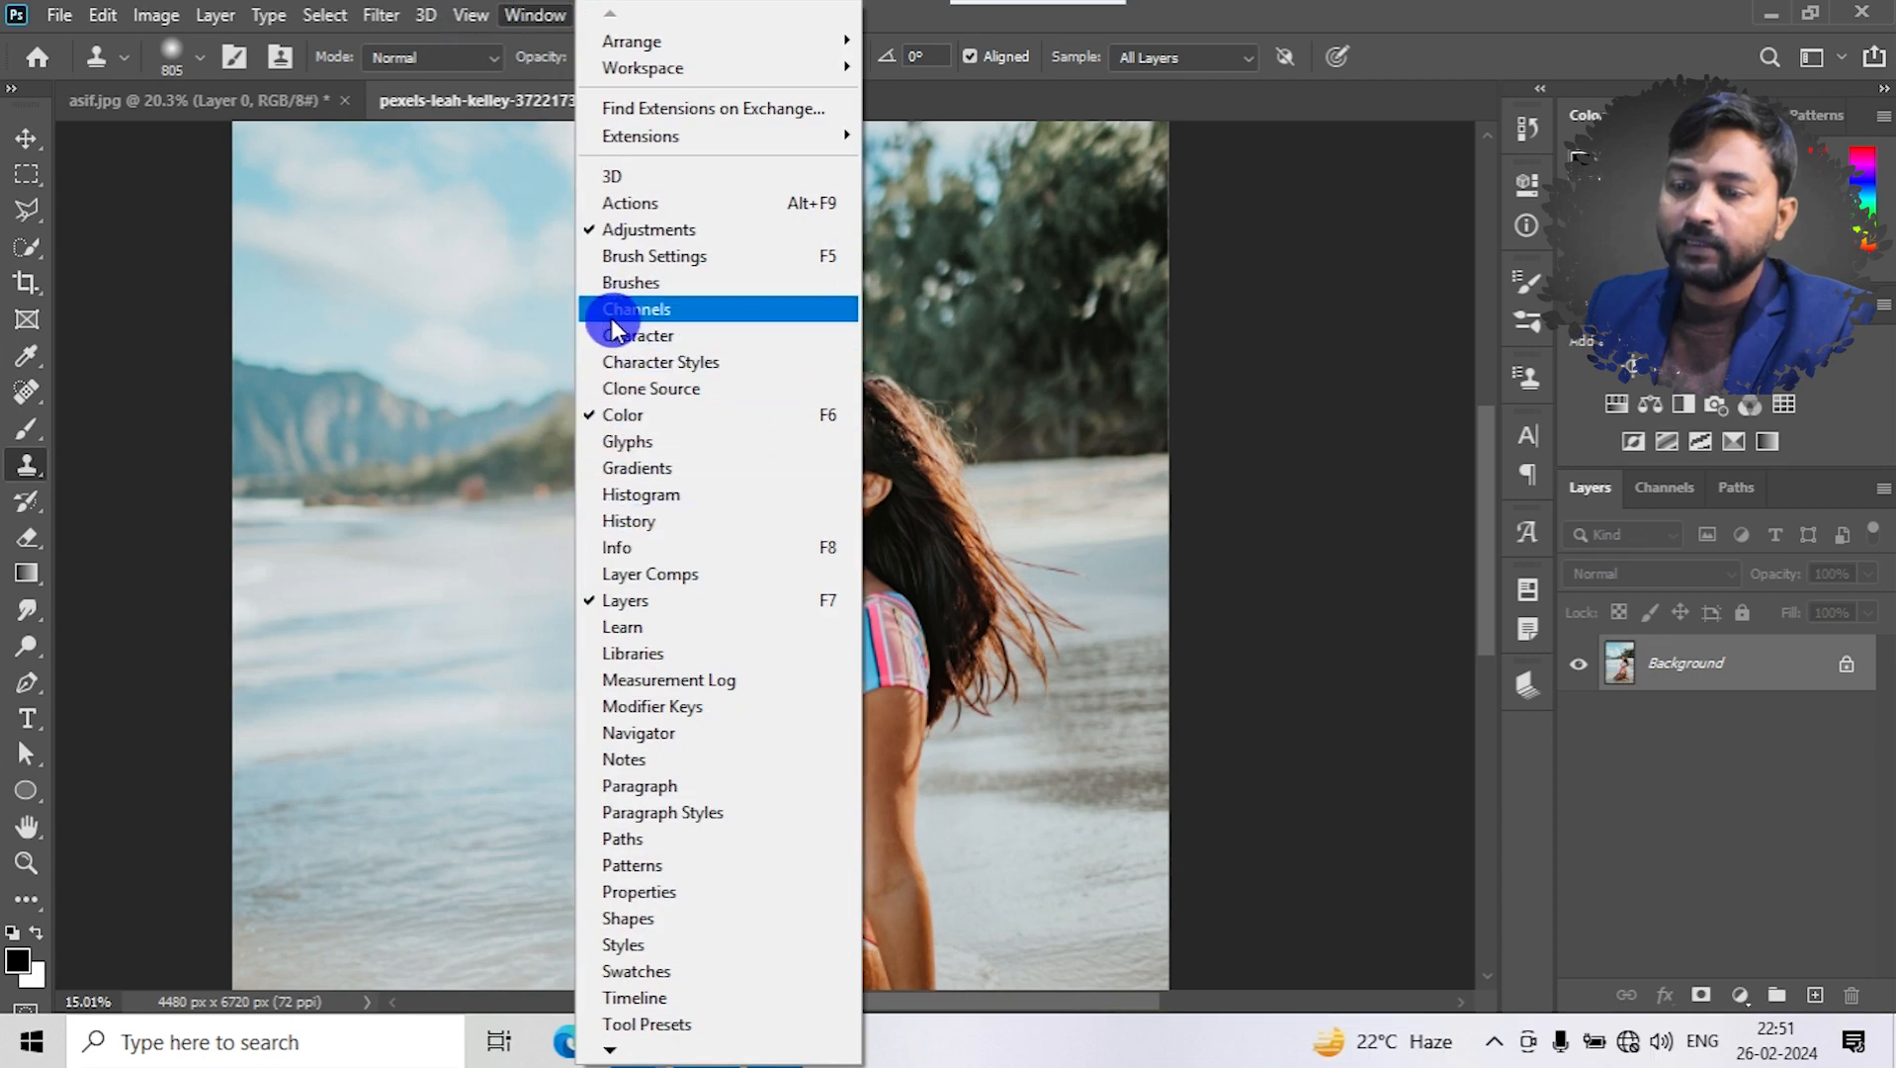
{"action": "left_click", "coordinate": [632, 387]}
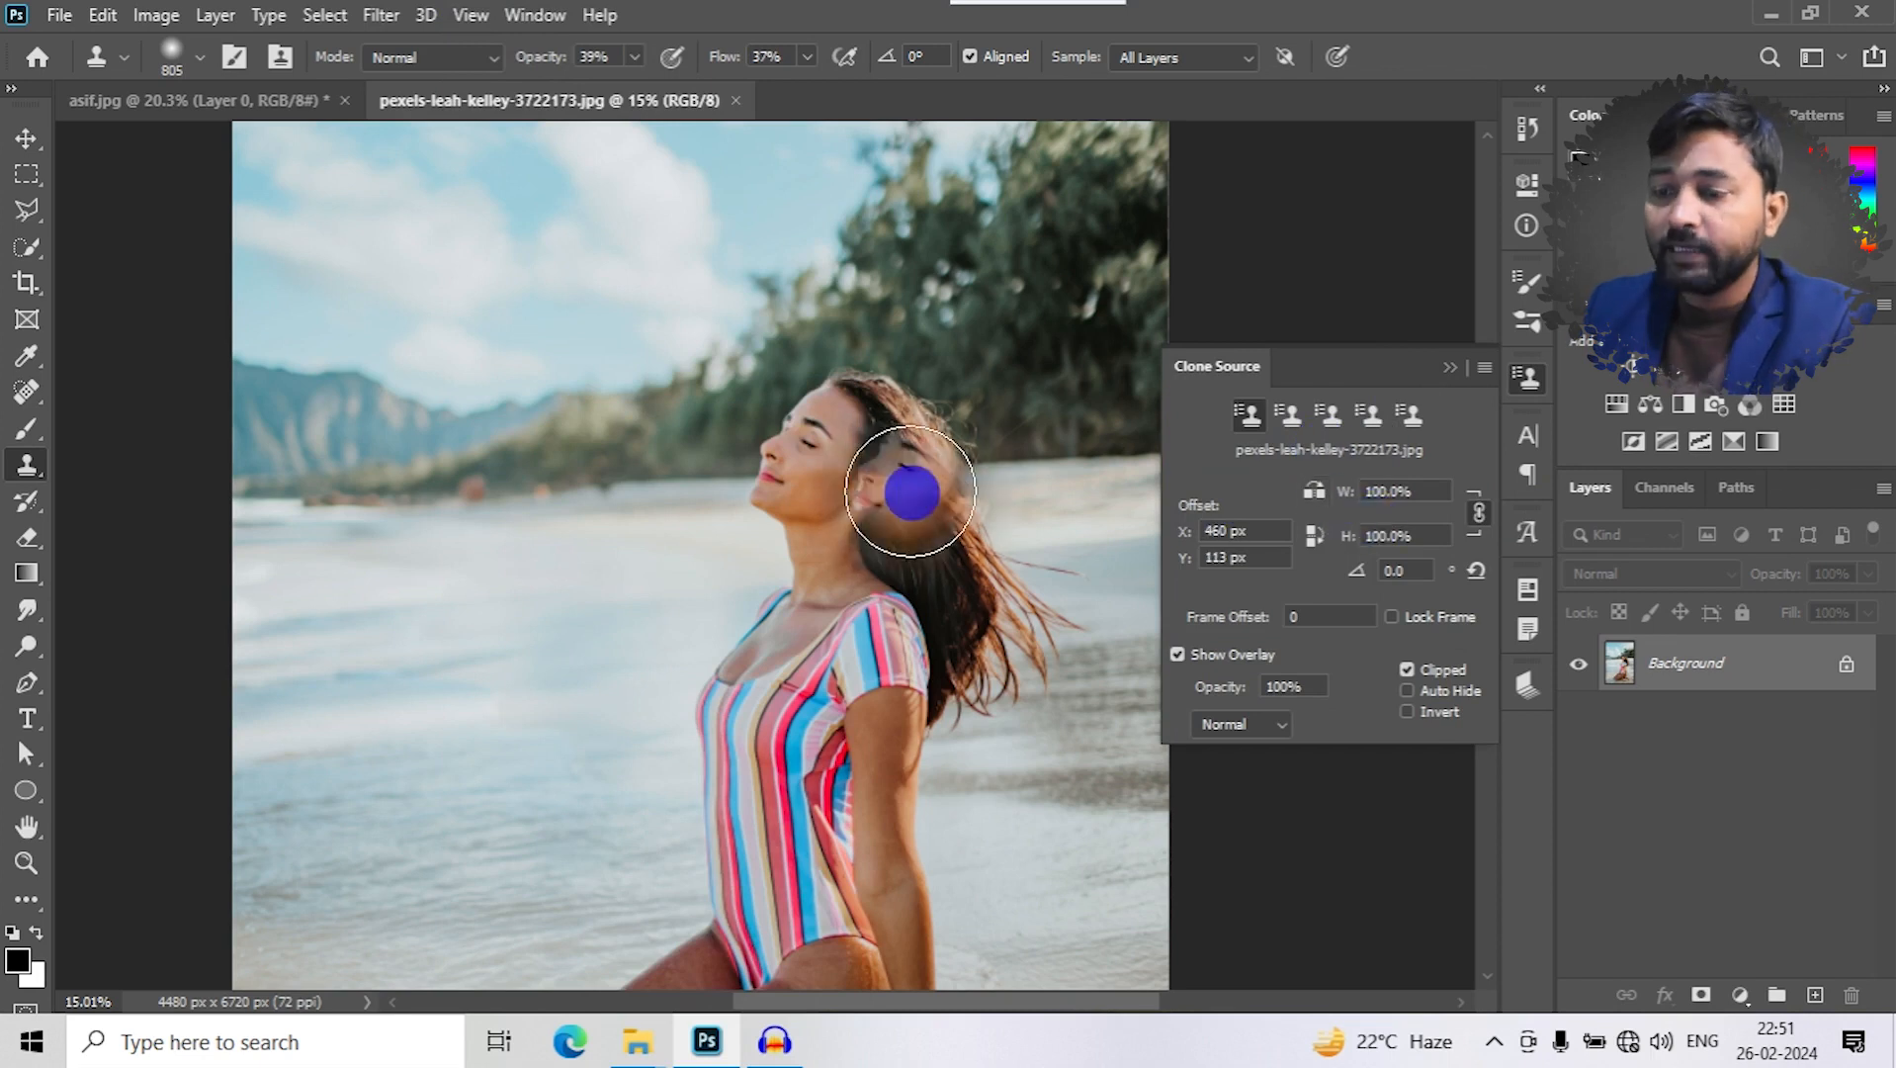
- Sample the woman's face as the clone source and scale the source to 138% in width and height
{"action": "left_click", "coordinate": [813, 451], "text": "alt"}
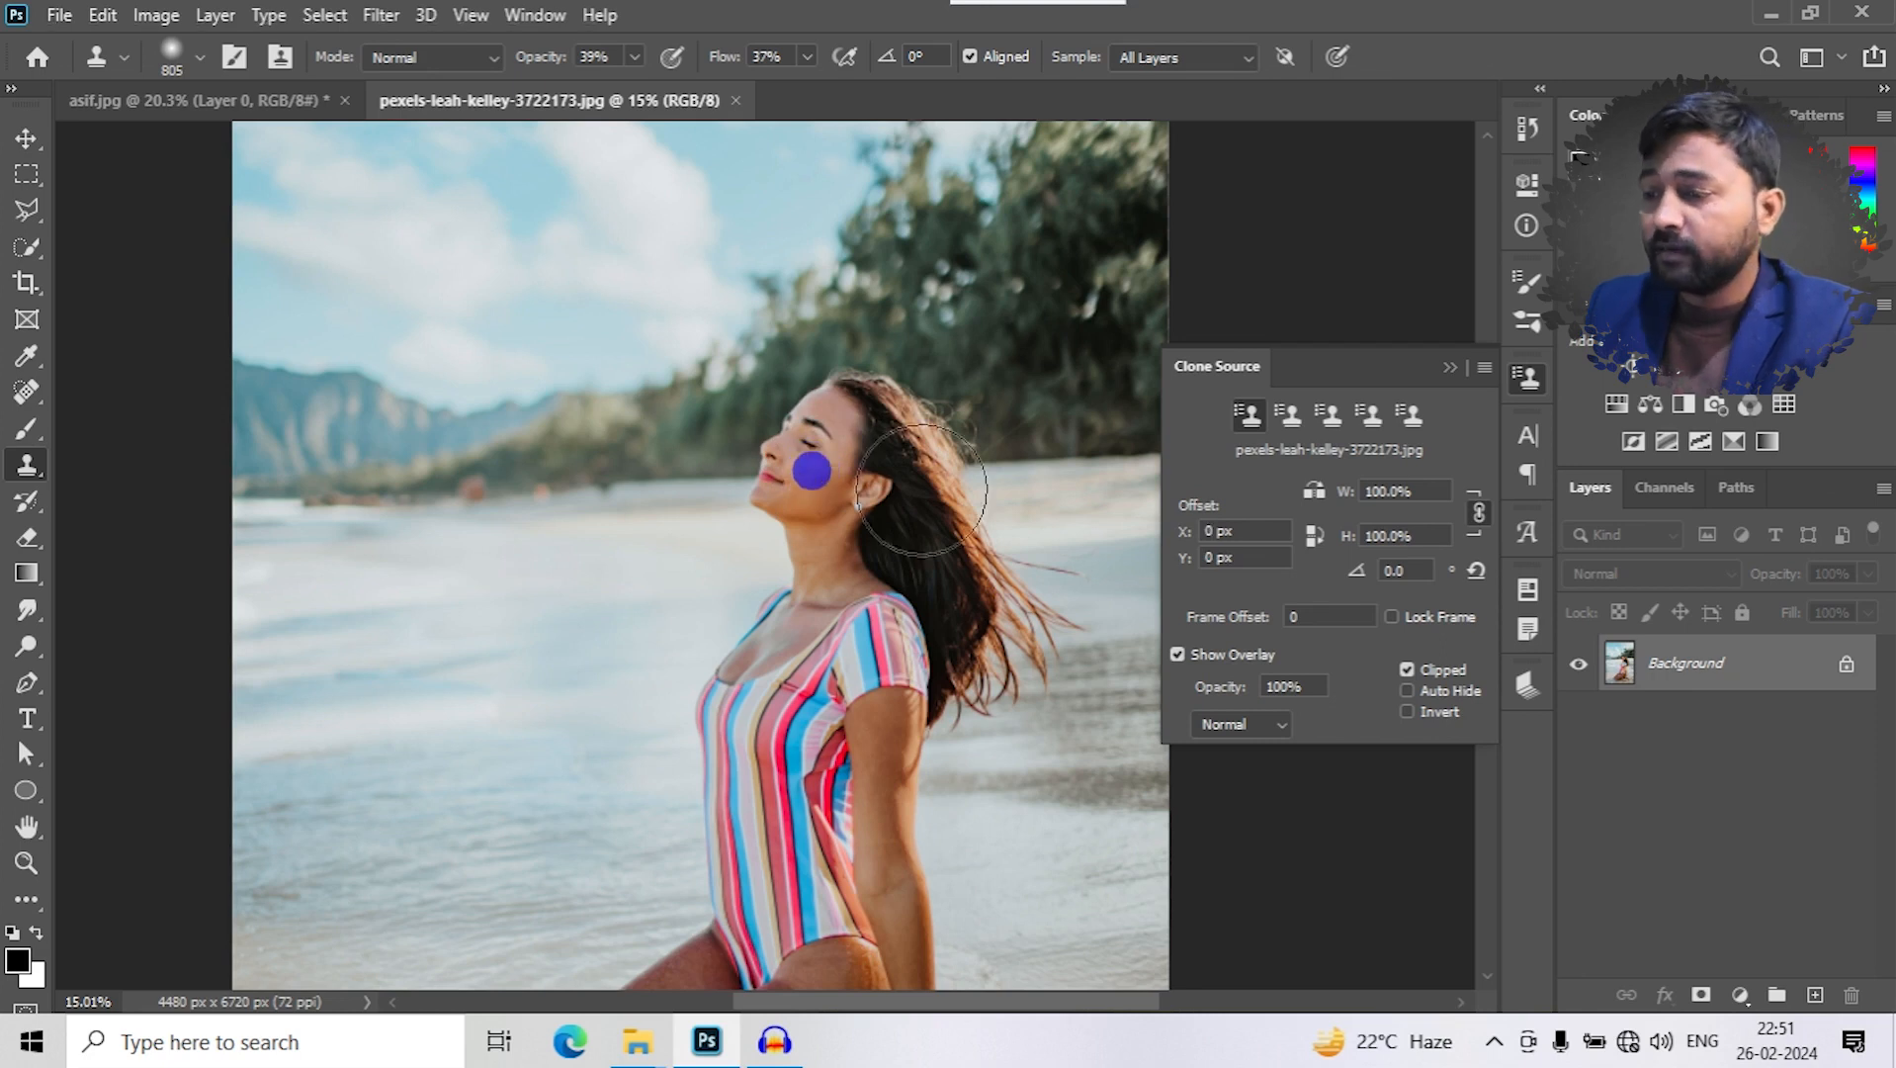
{"action": "left_click_drag", "start_coordinate": [1371, 504], "coordinate": [1392, 500]}
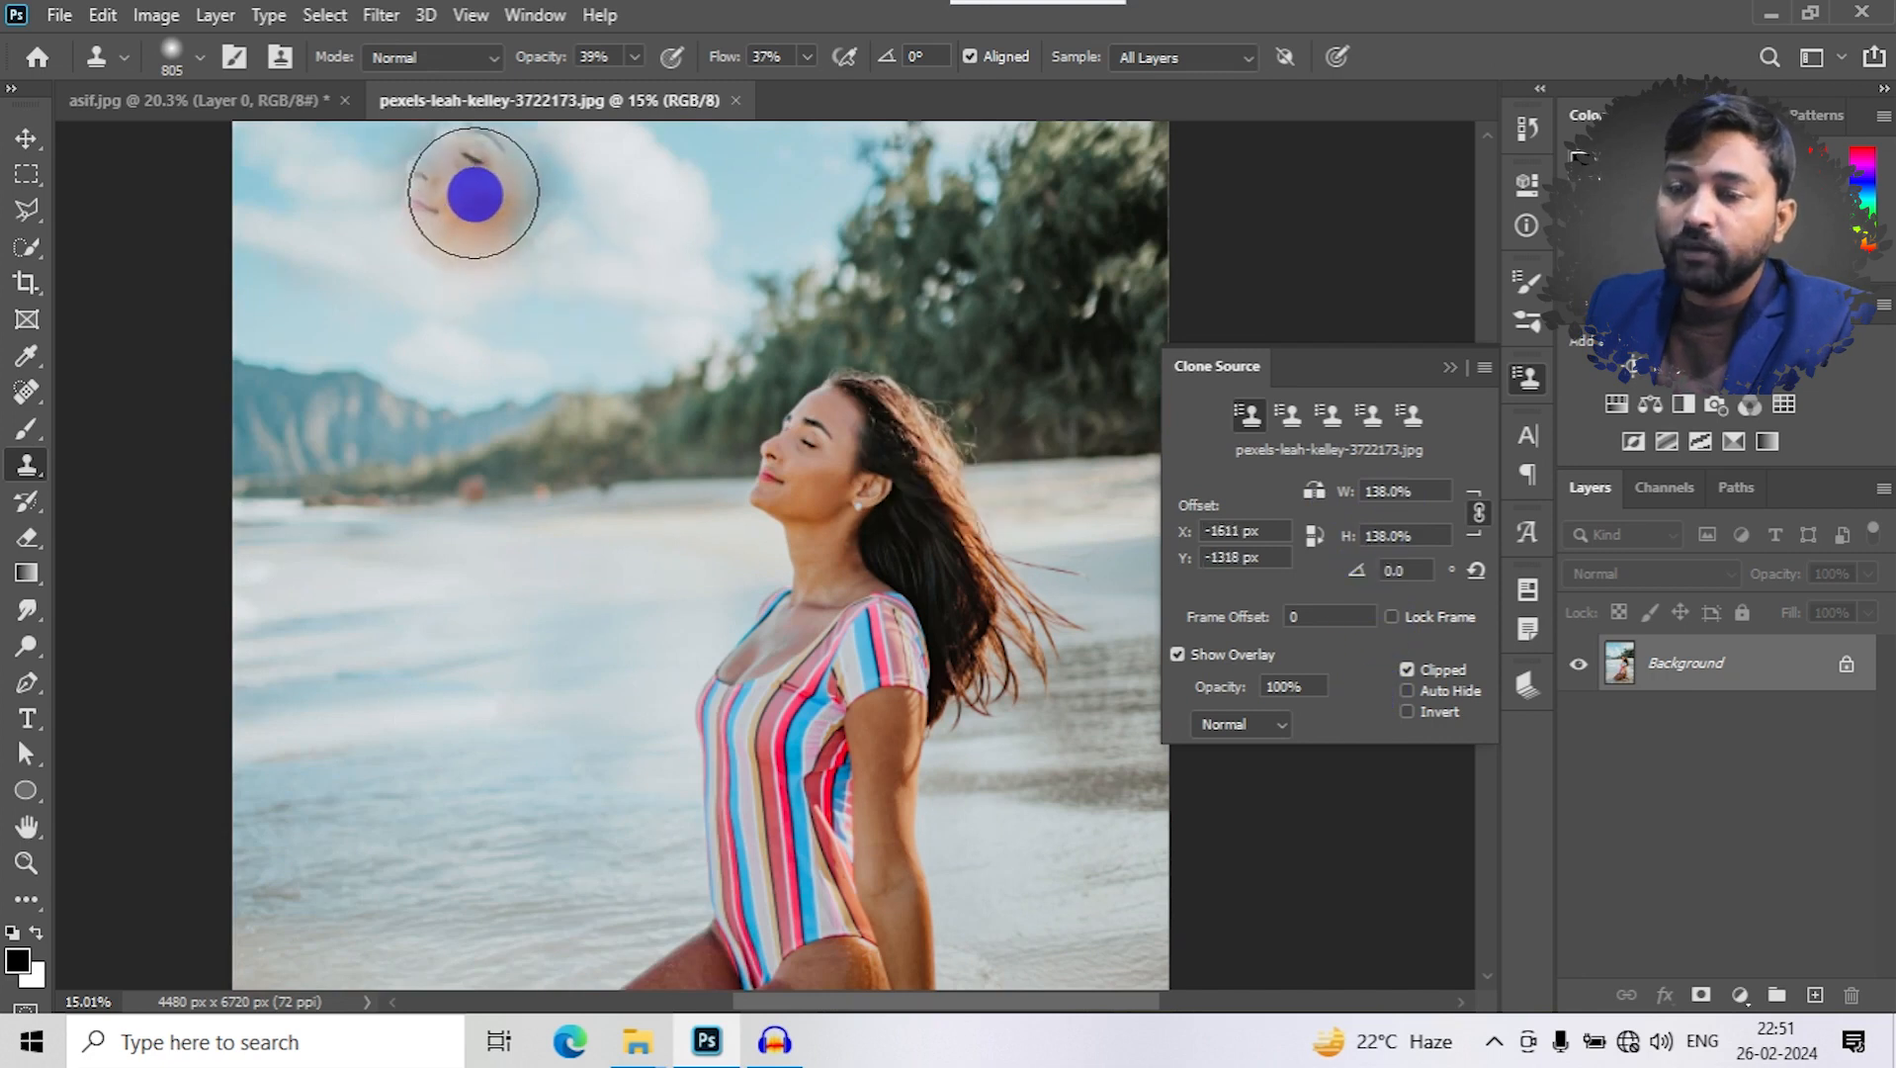
- Clone the enlarged face and hair into the sky above the mountains, and undo the strokes
{"action": "mouse_move", "coordinate": [380, 258]}
{"action": "left_mouse_down"}
{"action": "mouse_move", "coordinate": [446, 205]}
{"action": "mouse_move", "coordinate": [502, 210]}
{"action": "mouse_move", "coordinate": [527, 257]}
{"action": "mouse_move", "coordinate": [444, 365]}
{"action": "mouse_move", "coordinate": [388, 282]}
{"action": "mouse_move", "coordinate": [349, 381]}
{"action": "mouse_move", "coordinate": [366, 410]}
{"action": "mouse_move", "coordinate": [442, 205]}
{"action": "mouse_move", "coordinate": [507, 273]}
{"action": "mouse_move", "coordinate": [498, 363]}
{"action": "mouse_move", "coordinate": [396, 387]}
{"action": "mouse_move", "coordinate": [368, 277]}
{"action": "mouse_move", "coordinate": [318, 349]}
{"action": "mouse_move", "coordinate": [411, 180]}
{"action": "mouse_move", "coordinate": [452, 183]}
{"action": "mouse_move", "coordinate": [552, 355]}
{"action": "left_mouse_up"}
{"action": "scroll", "coordinate": [554, 356], "scroll_direction": "down", "scroll_amount": 4}
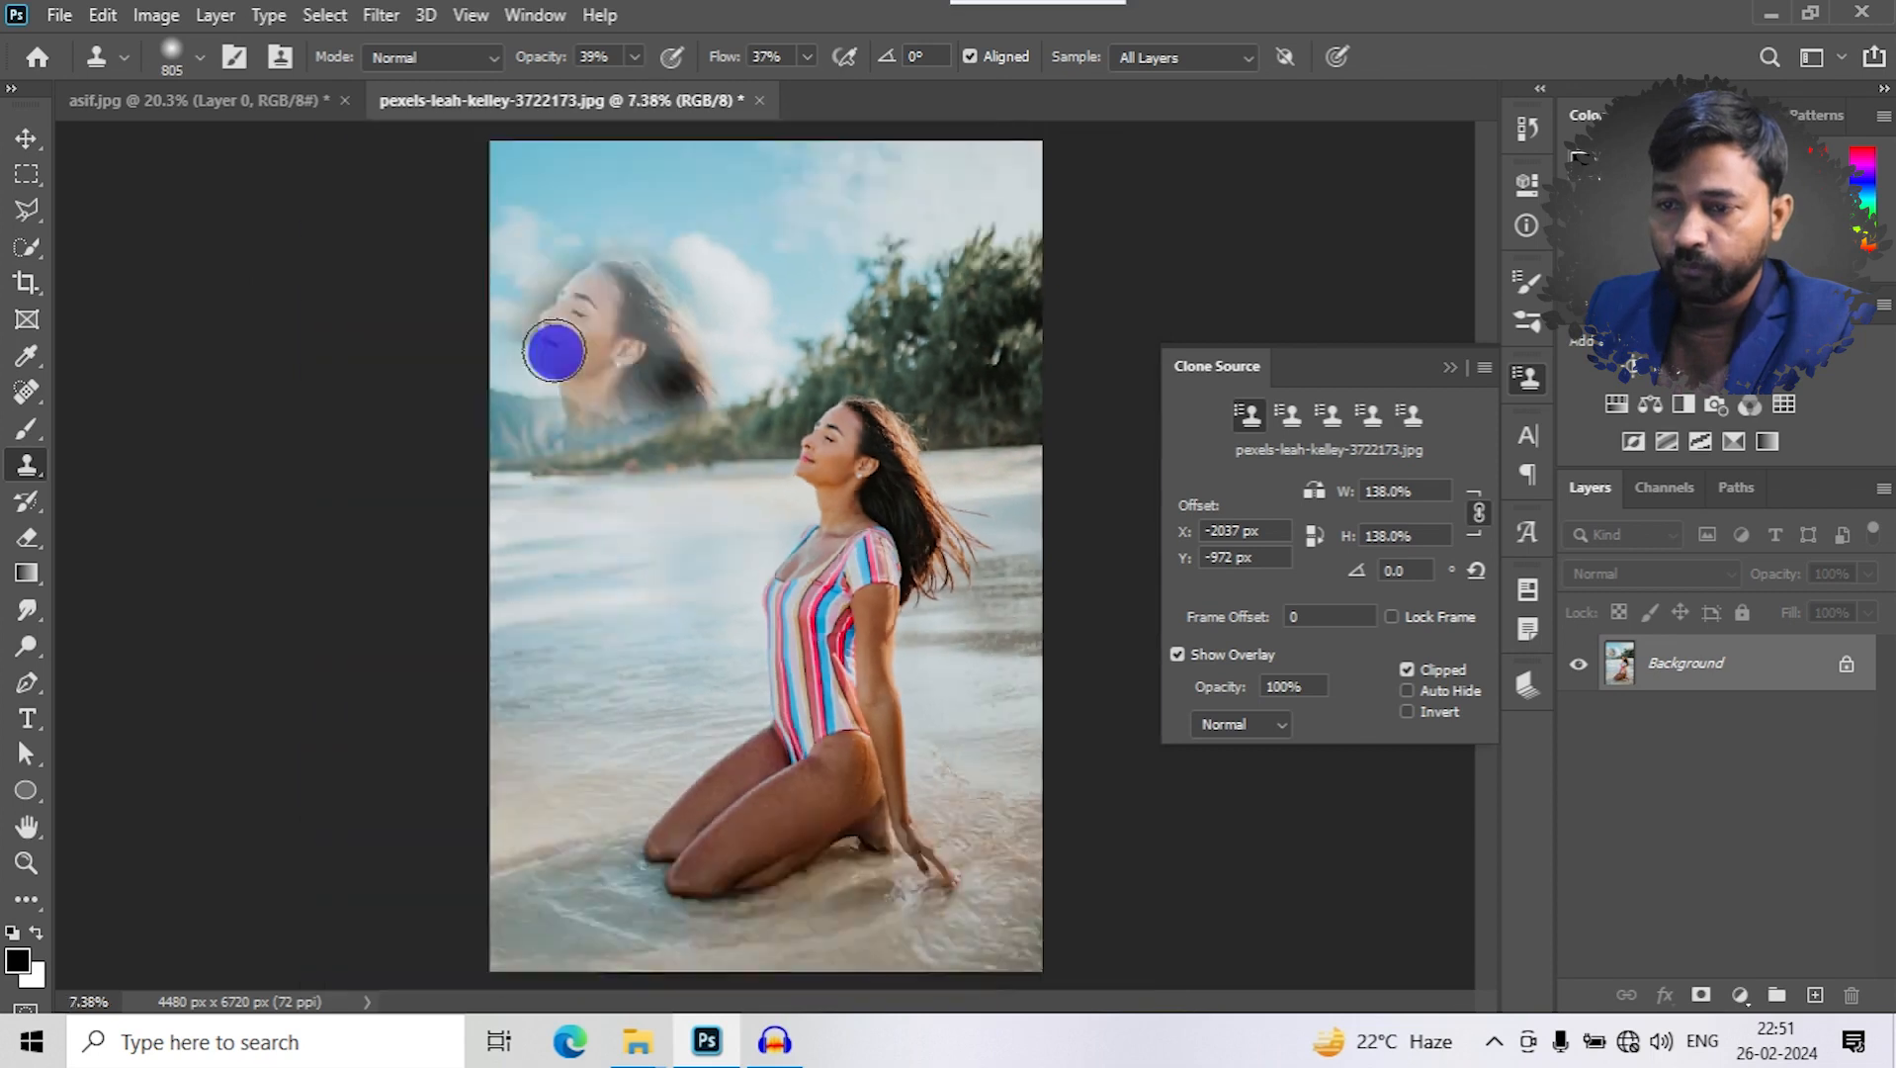
{"action": "key", "text": "ctrl+z"}
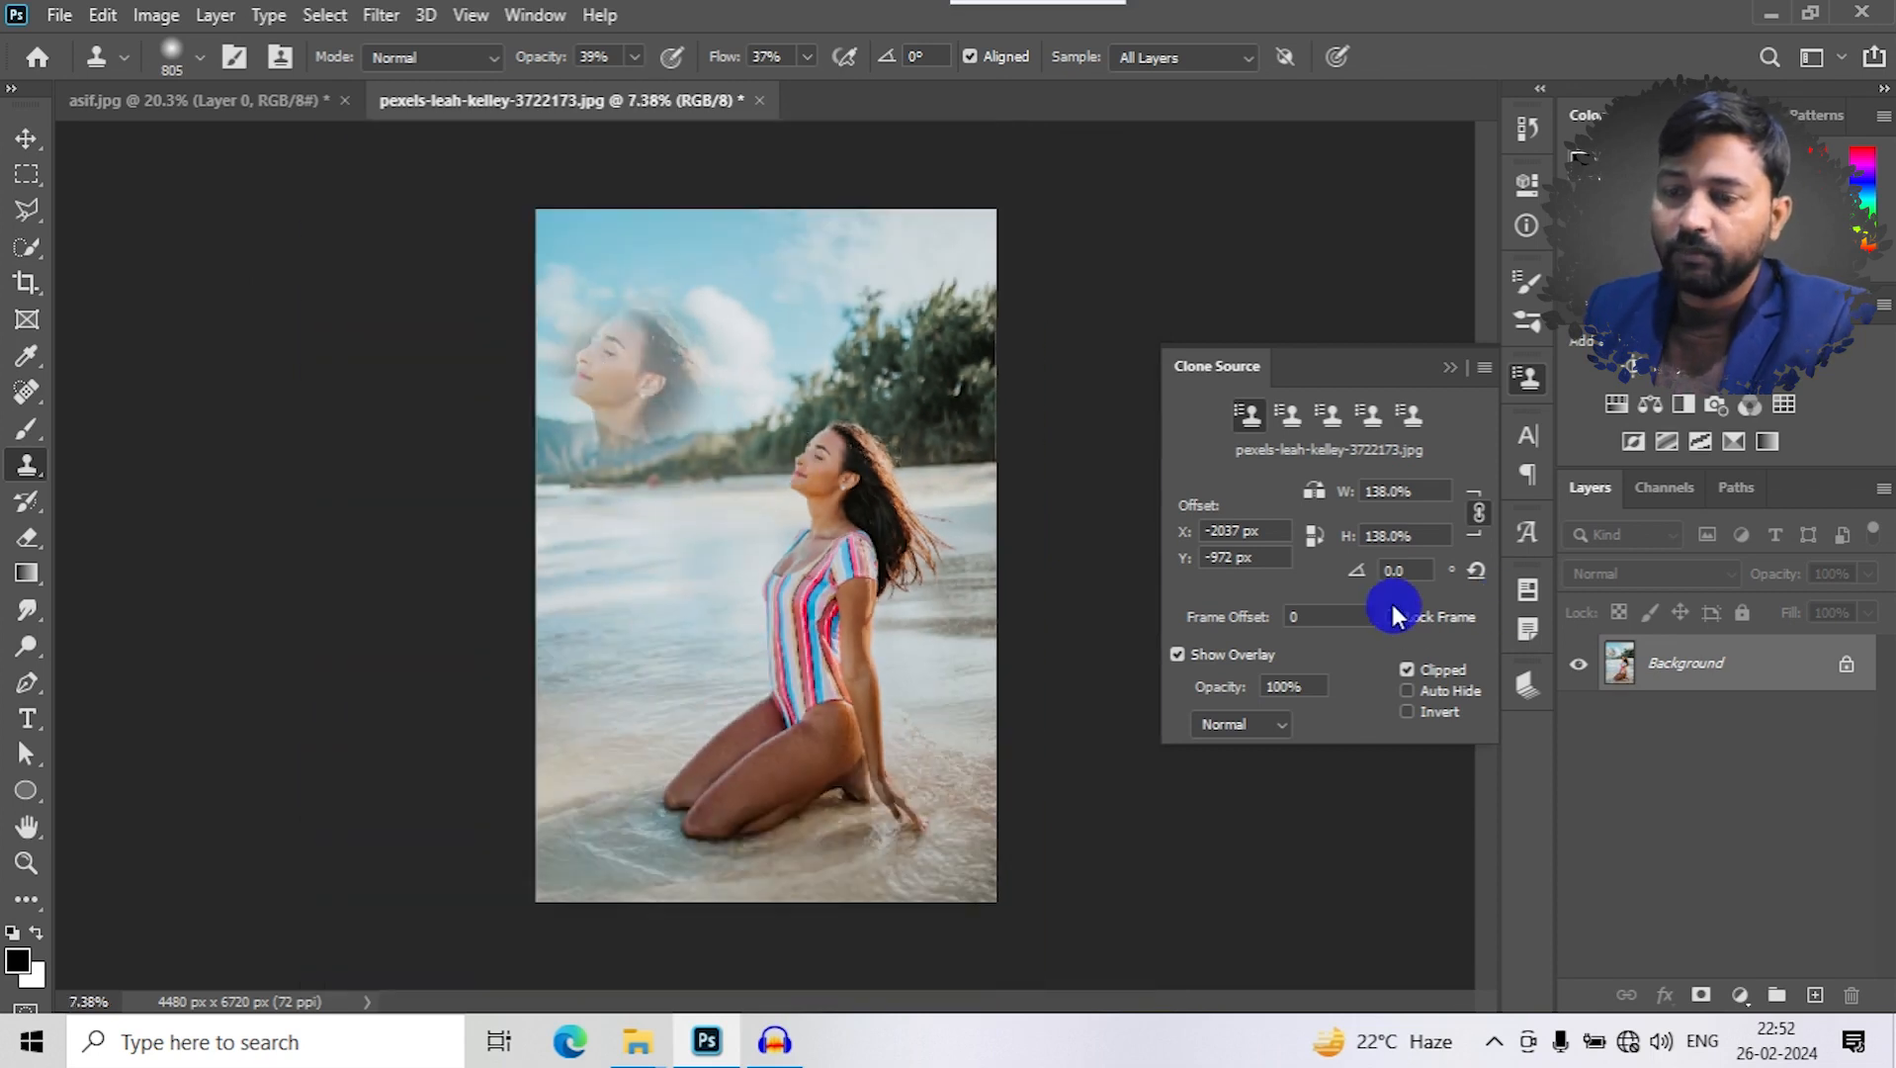
{"action": "key", "text": "ctrl+z"}
{"action": "key", "text": "ctrl+z"}
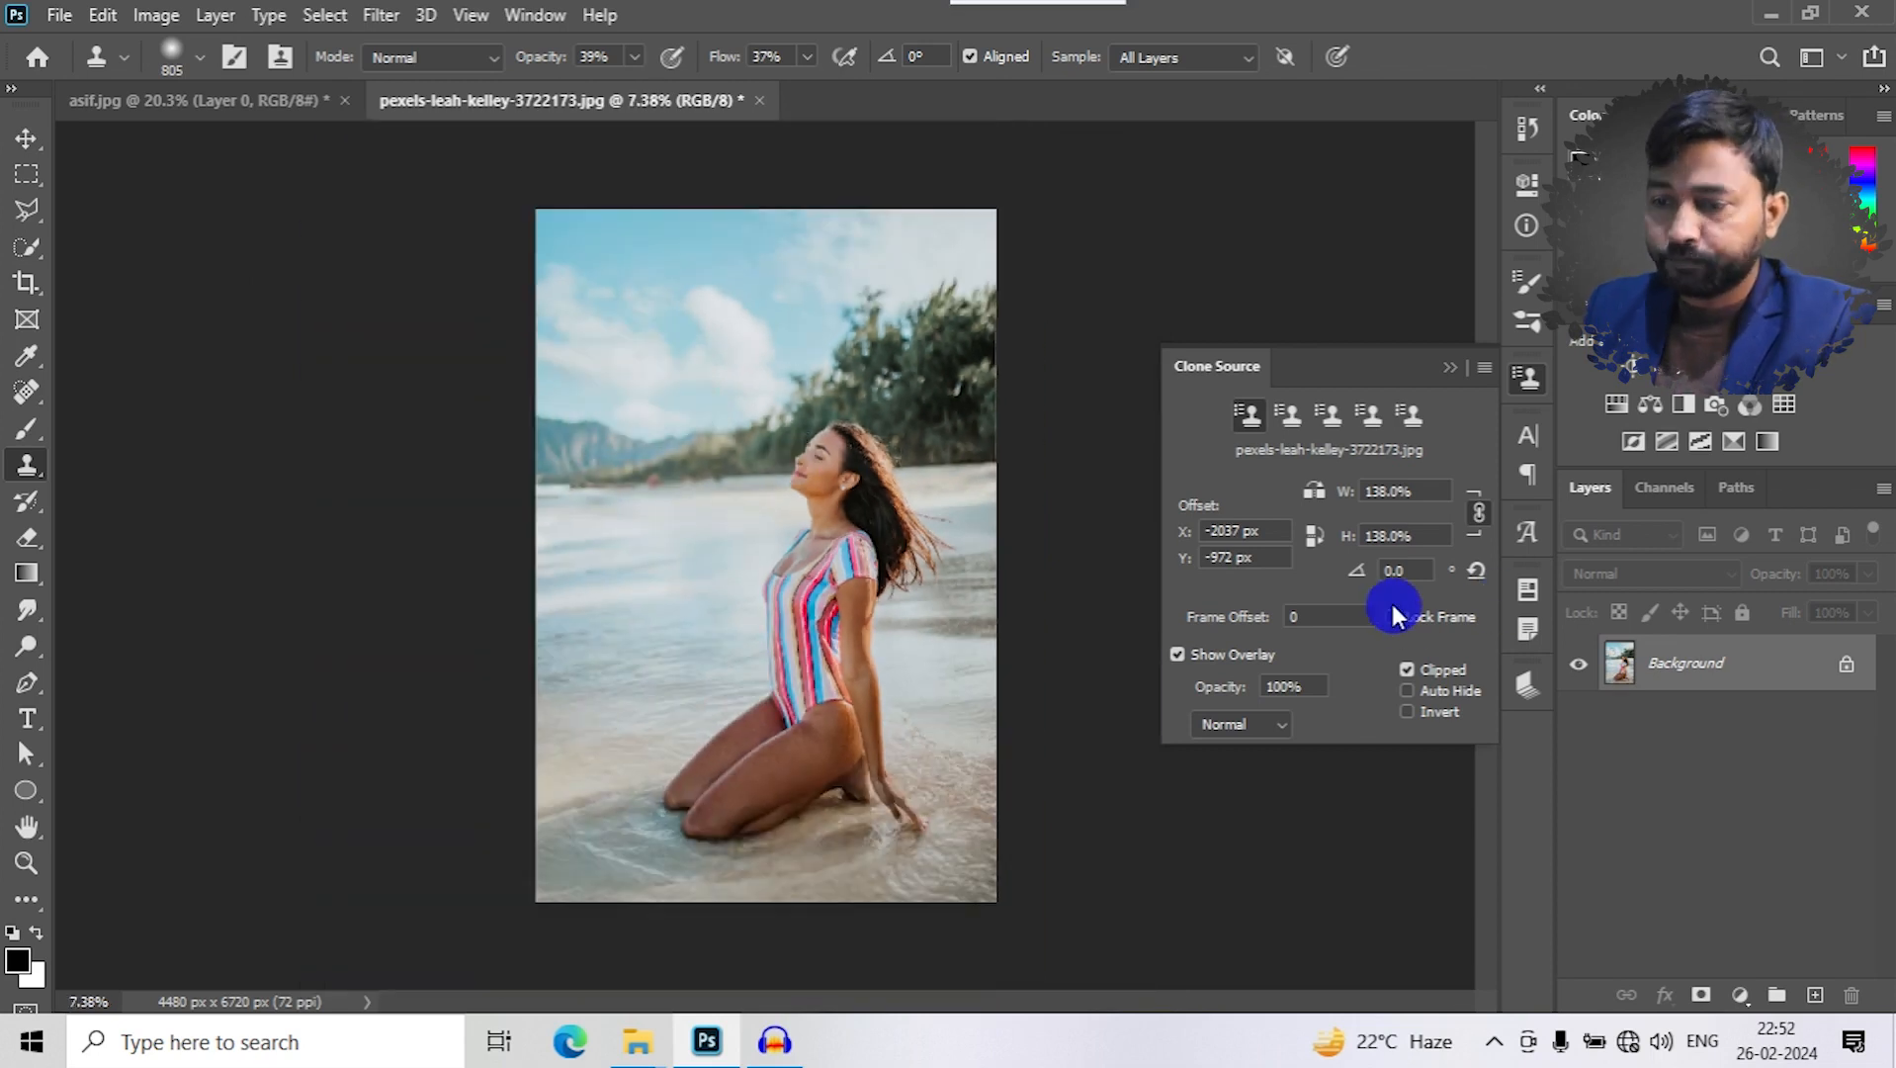
- Redo the cloned face strokes in the sky to review them, and undo them again
{"action": "key", "text": "ctrl+shift+z"}
{"action": "key", "text": "ctrl+shift+z"}
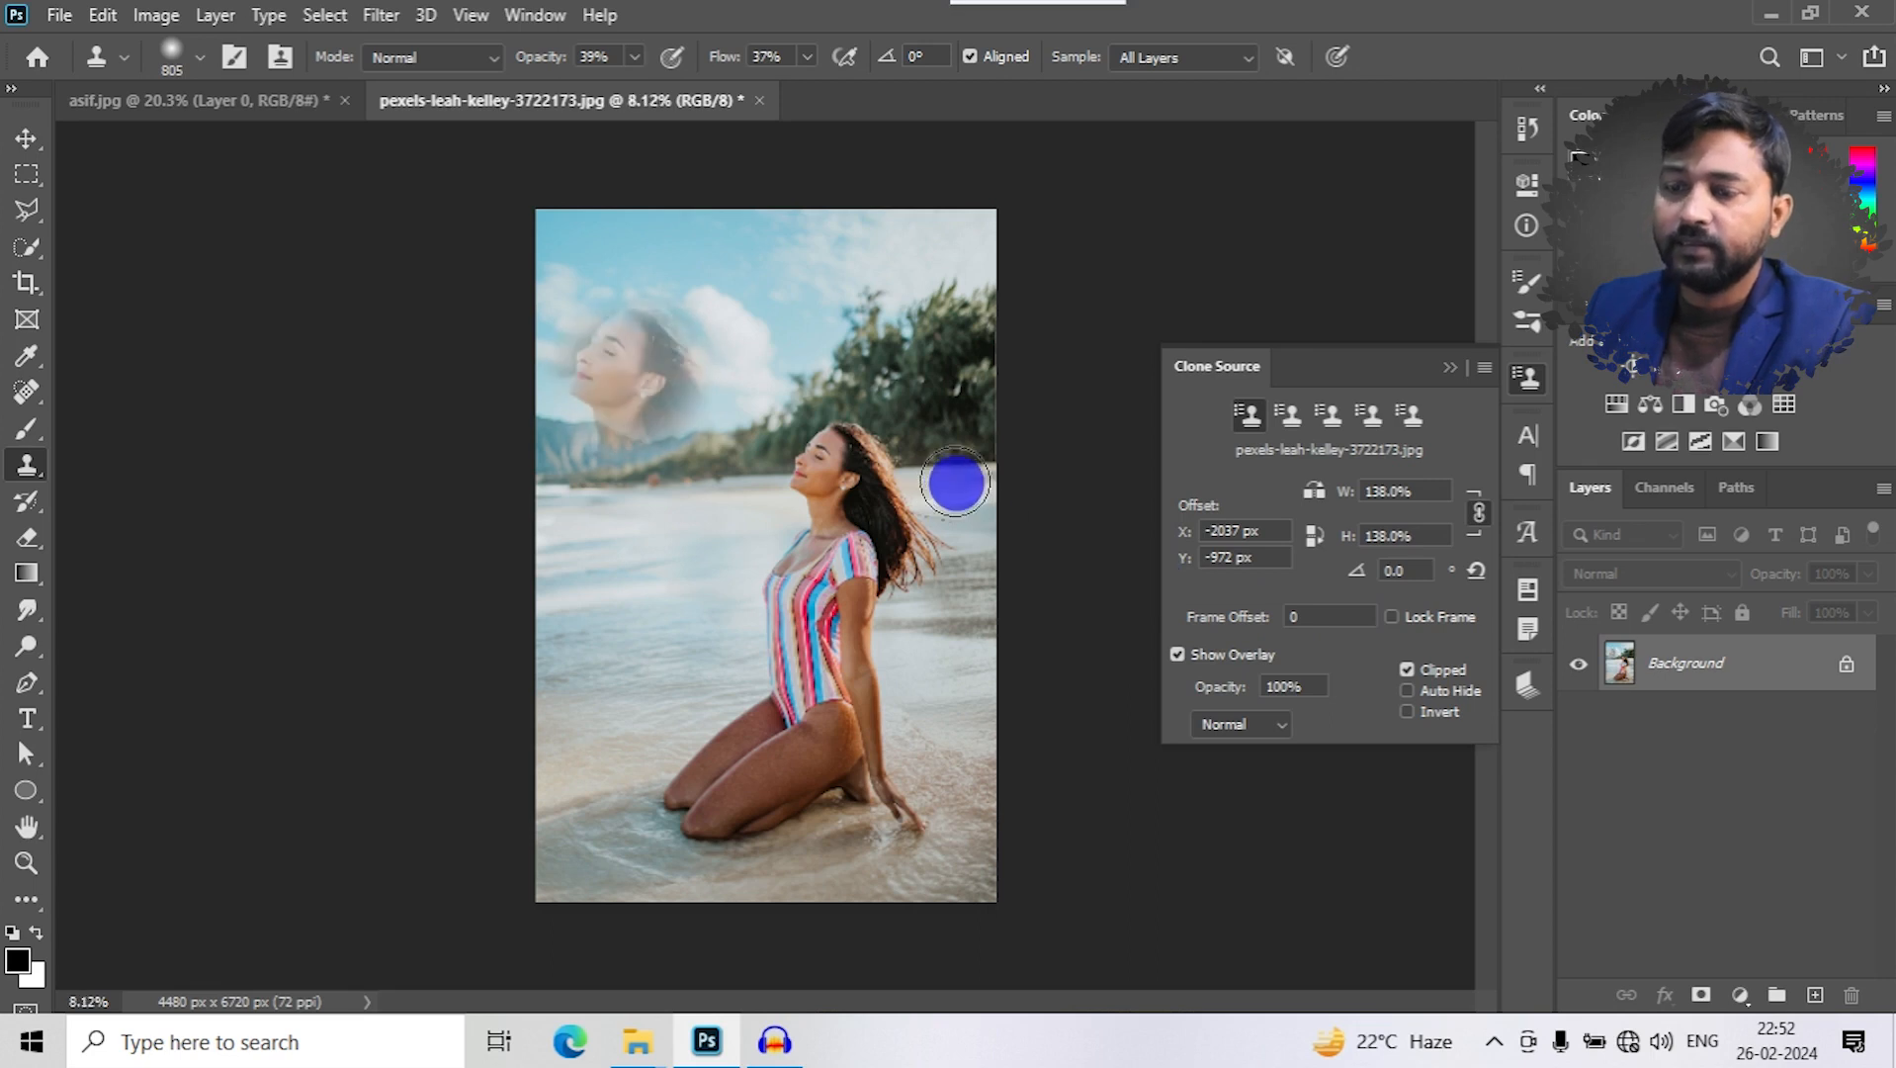
{"action": "scroll", "coordinate": [955, 482], "scroll_direction": "up", "scroll_amount": 2}
{"action": "key", "text": "ctrl+z"}
{"action": "key", "text": "ctrl+z"}
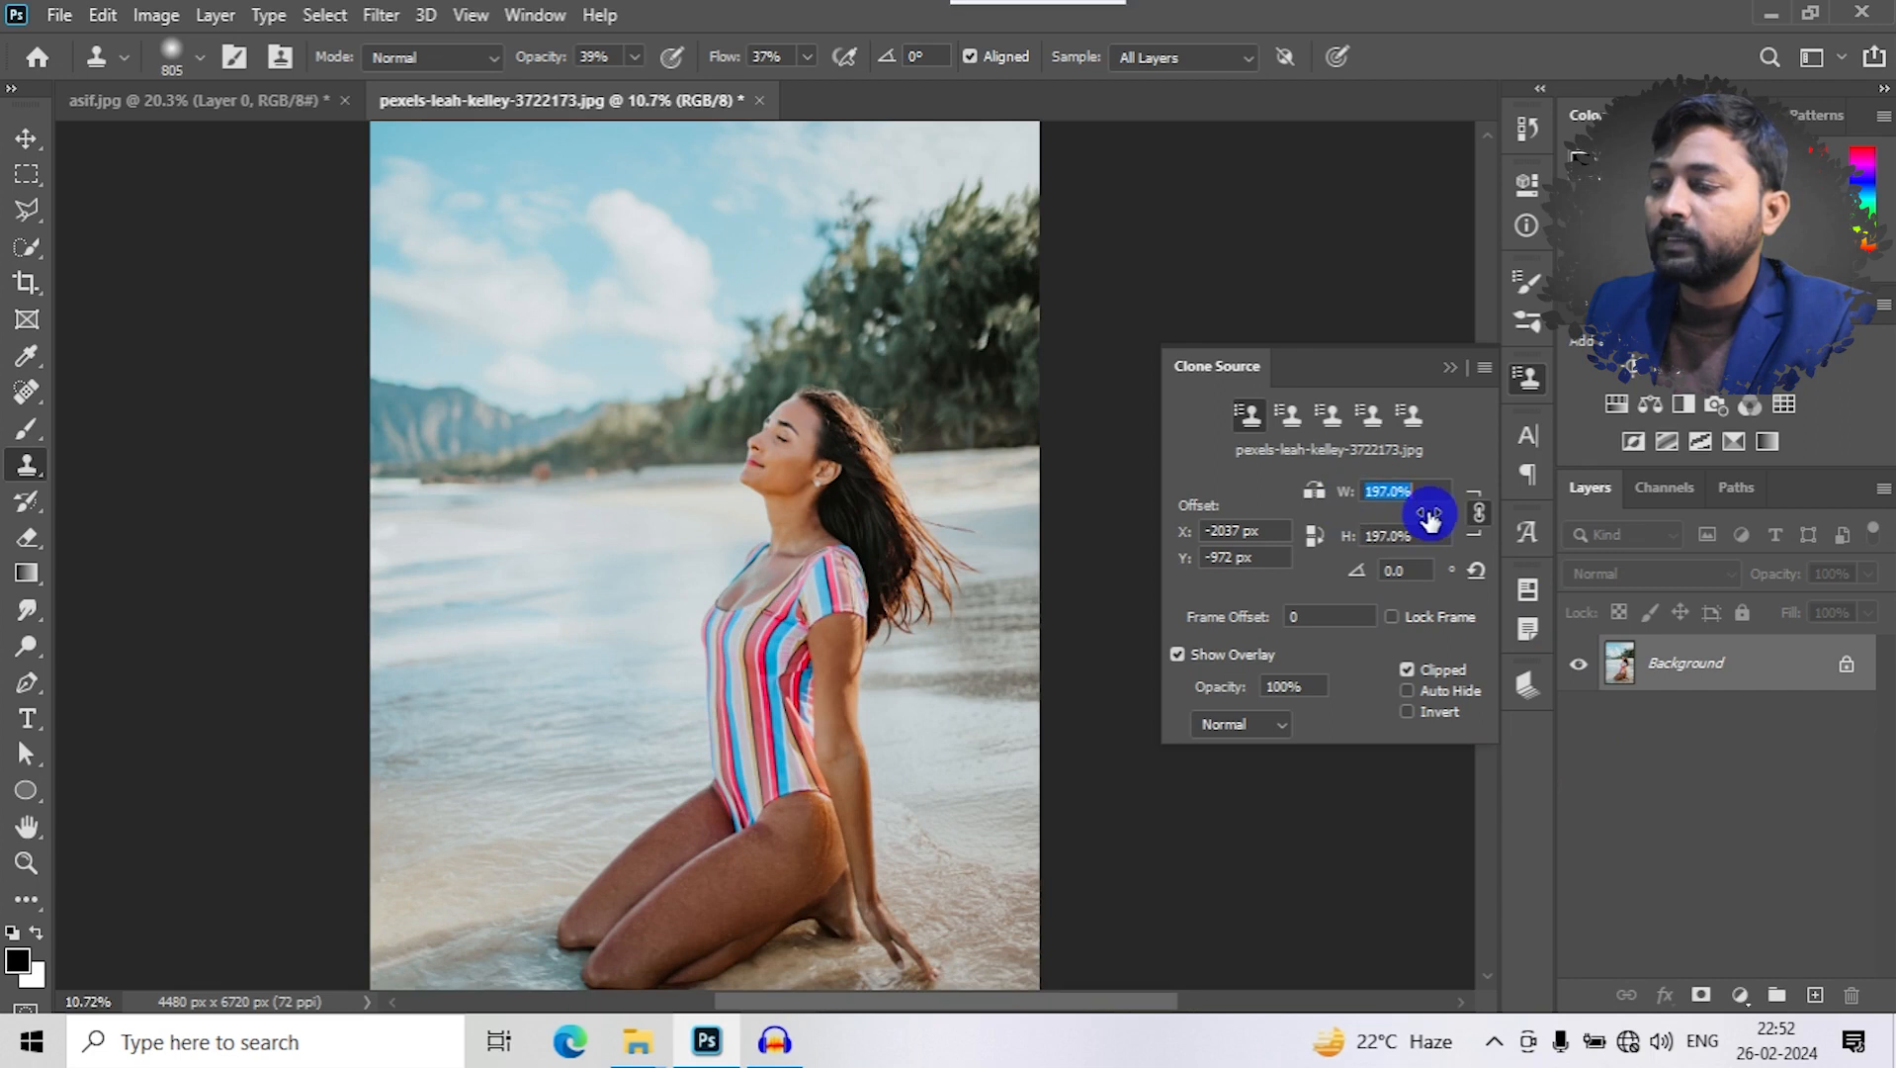
- Scale the clone source to 200% in width and height, and test-clone the face into the sky, undoing the strokes
{"action": "left_click_drag", "start_coordinate": [1430, 515], "coordinate": [1435, 515]}
{"action": "mouse_move", "coordinate": [518, 264]}
{"action": "left_mouse_down"}
{"action": "mouse_move", "coordinate": [608, 205]}
{"action": "mouse_move", "coordinate": [522, 341]}
{"action": "mouse_move", "coordinate": [574, 206]}
{"action": "mouse_move", "coordinate": [530, 204]}
{"action": "mouse_move", "coordinate": [437, 359]}
{"action": "mouse_move", "coordinate": [422, 460]}
{"action": "mouse_move", "coordinate": [458, 266]}
{"action": "mouse_move", "coordinate": [500, 436]}
{"action": "mouse_move", "coordinate": [584, 244]}
{"action": "mouse_move", "coordinate": [646, 376]}
{"action": "mouse_move", "coordinate": [527, 430]}
{"action": "left_mouse_up"}
{"action": "key", "text": "ctrl+z"}
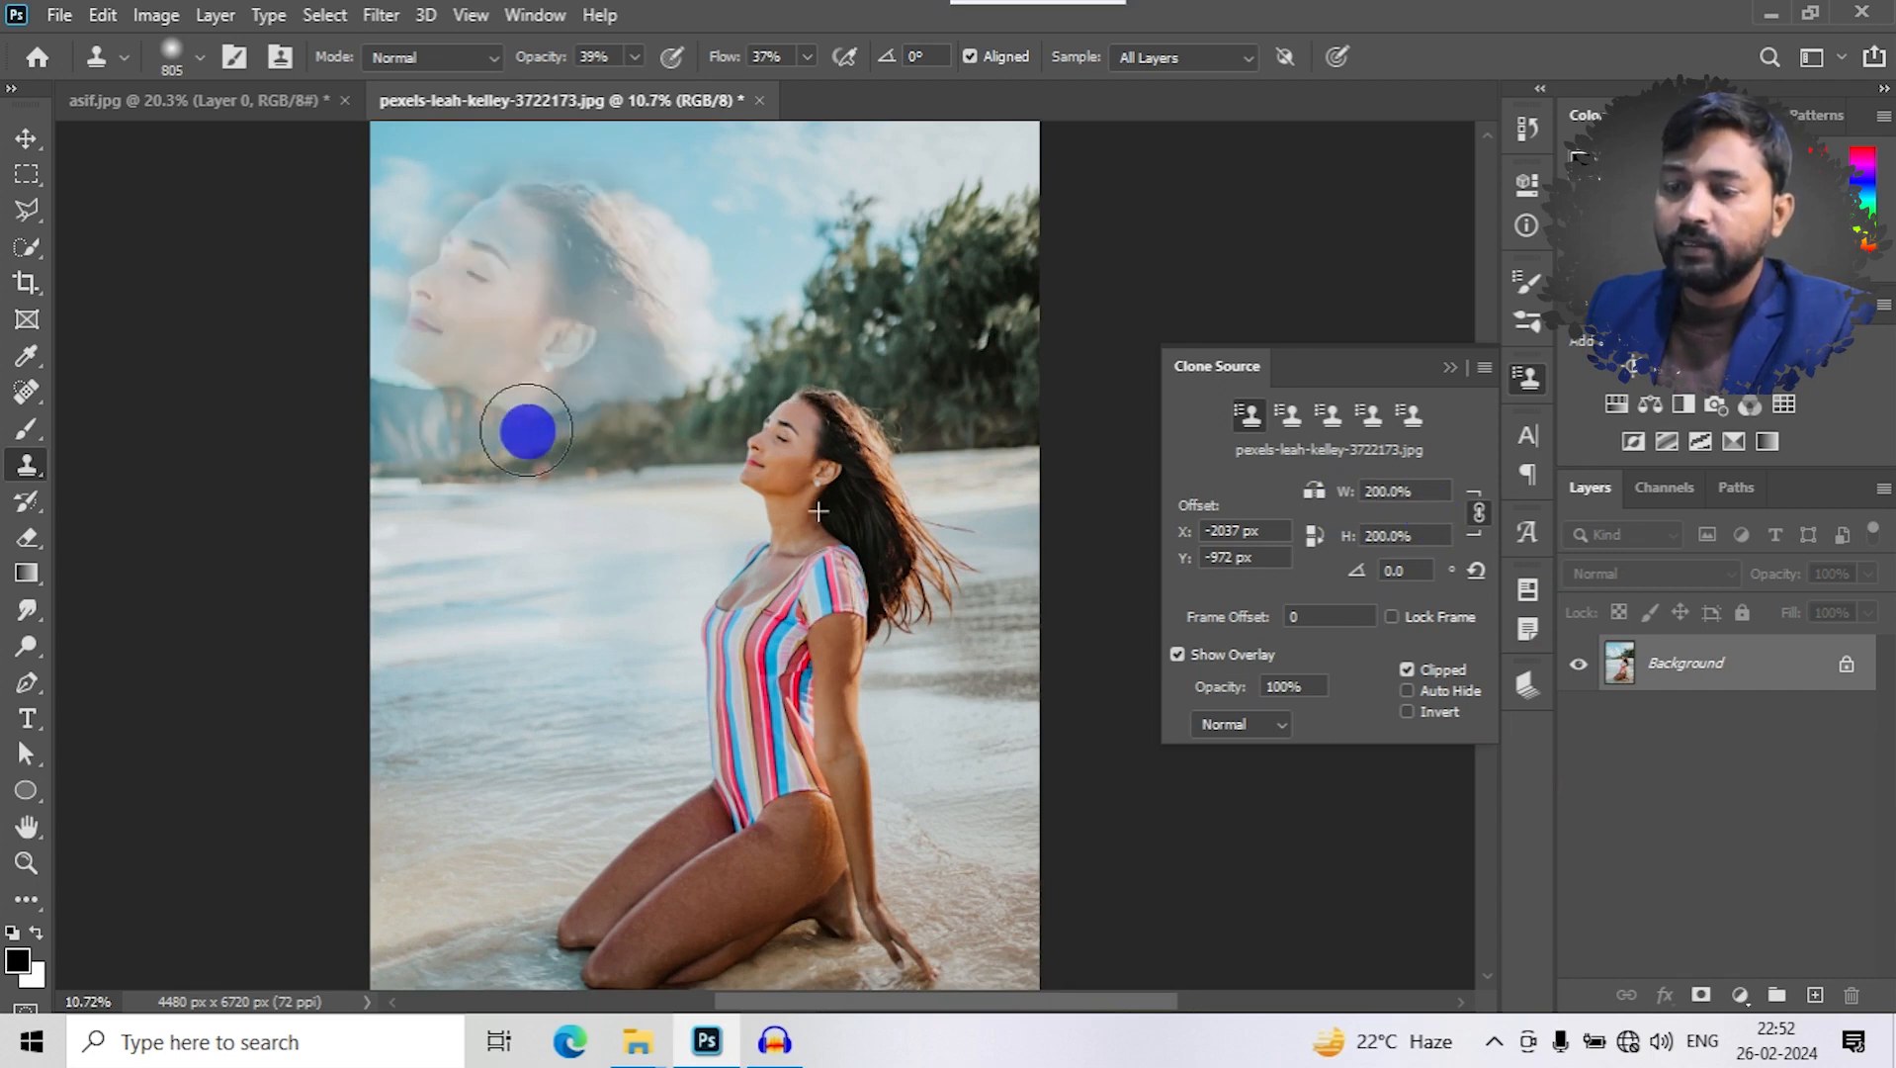
{"action": "scroll", "coordinate": [884, 678], "scroll_direction": "down", "scroll_amount": 2}
{"action": "key", "text": "ctrl+z"}
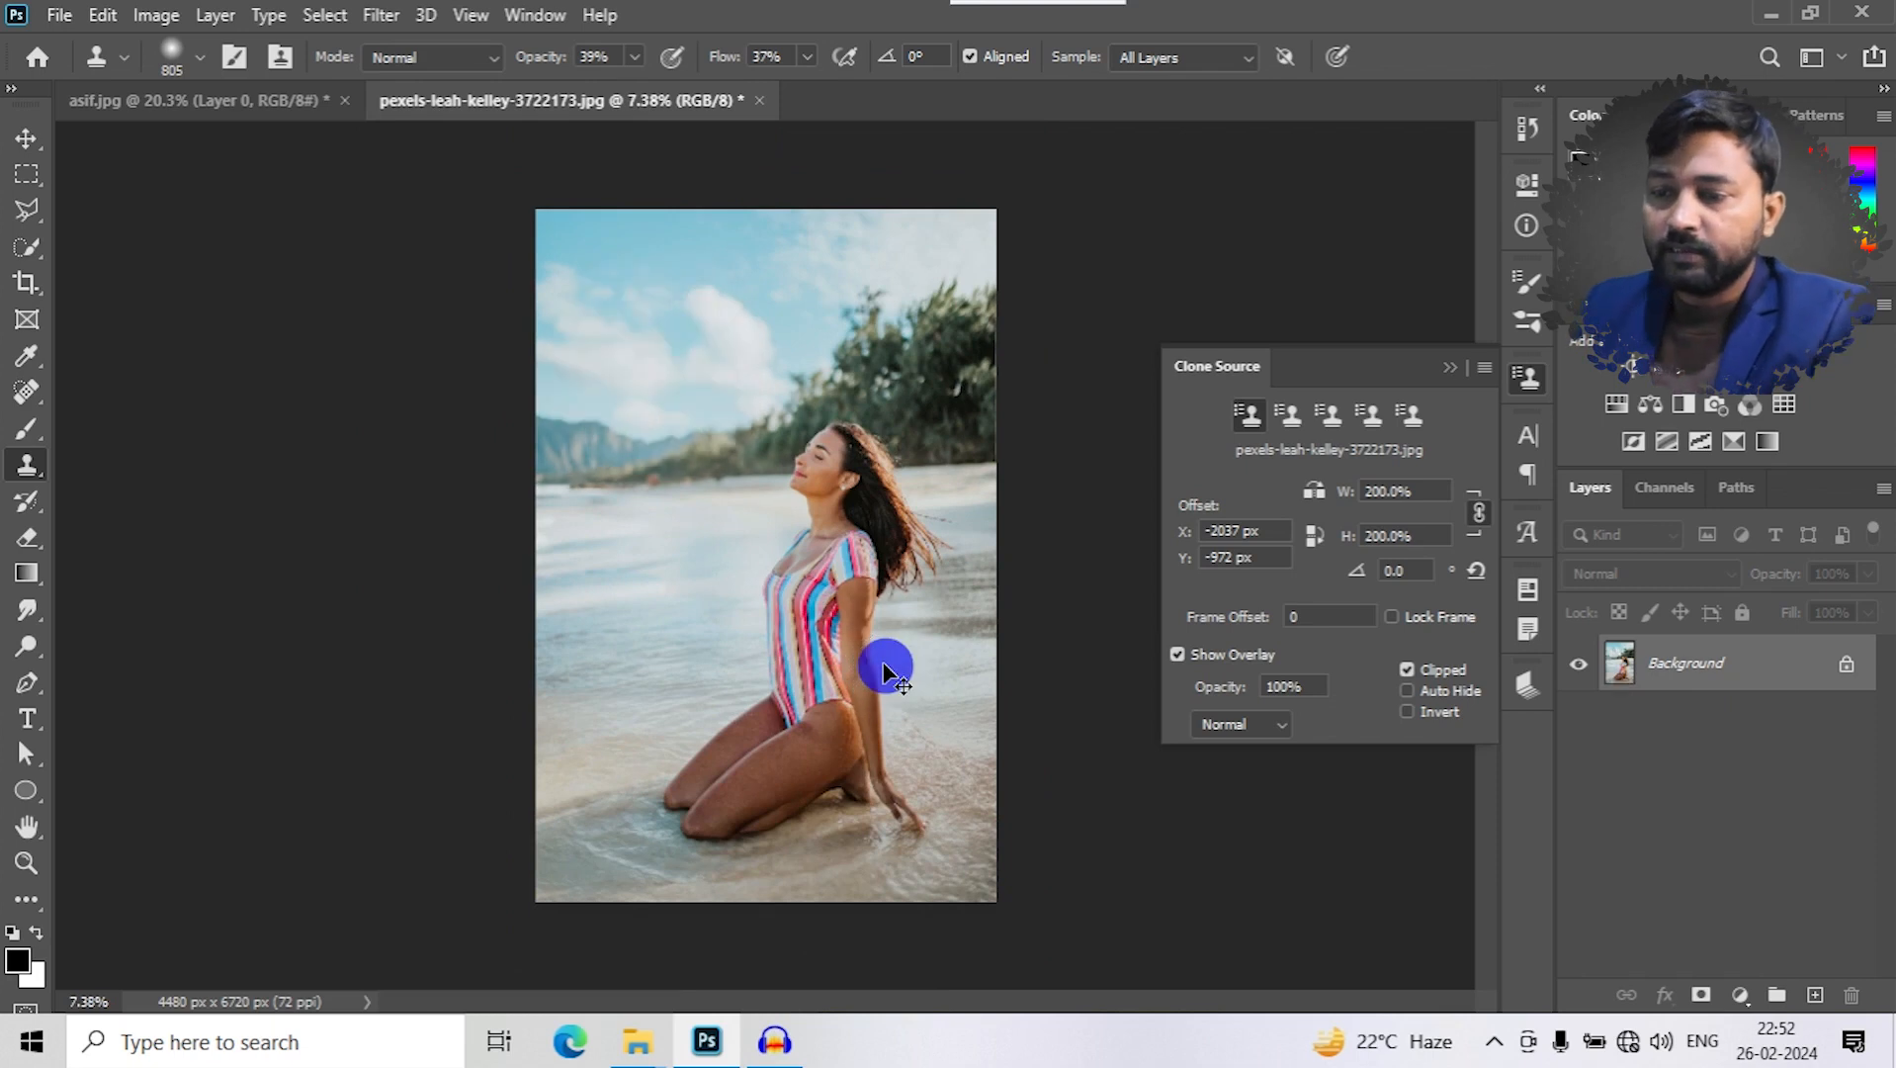
- Set the Clone Stamp's opacity to 54% and its flow to 50%
{"action": "scroll", "coordinate": [728, 277], "scroll_direction": "up", "scroll_amount": 2}
{"action": "left_click", "coordinate": [635, 56]}
{"action": "left_click_drag", "start_coordinate": [628, 92], "coordinate": [654, 95]}
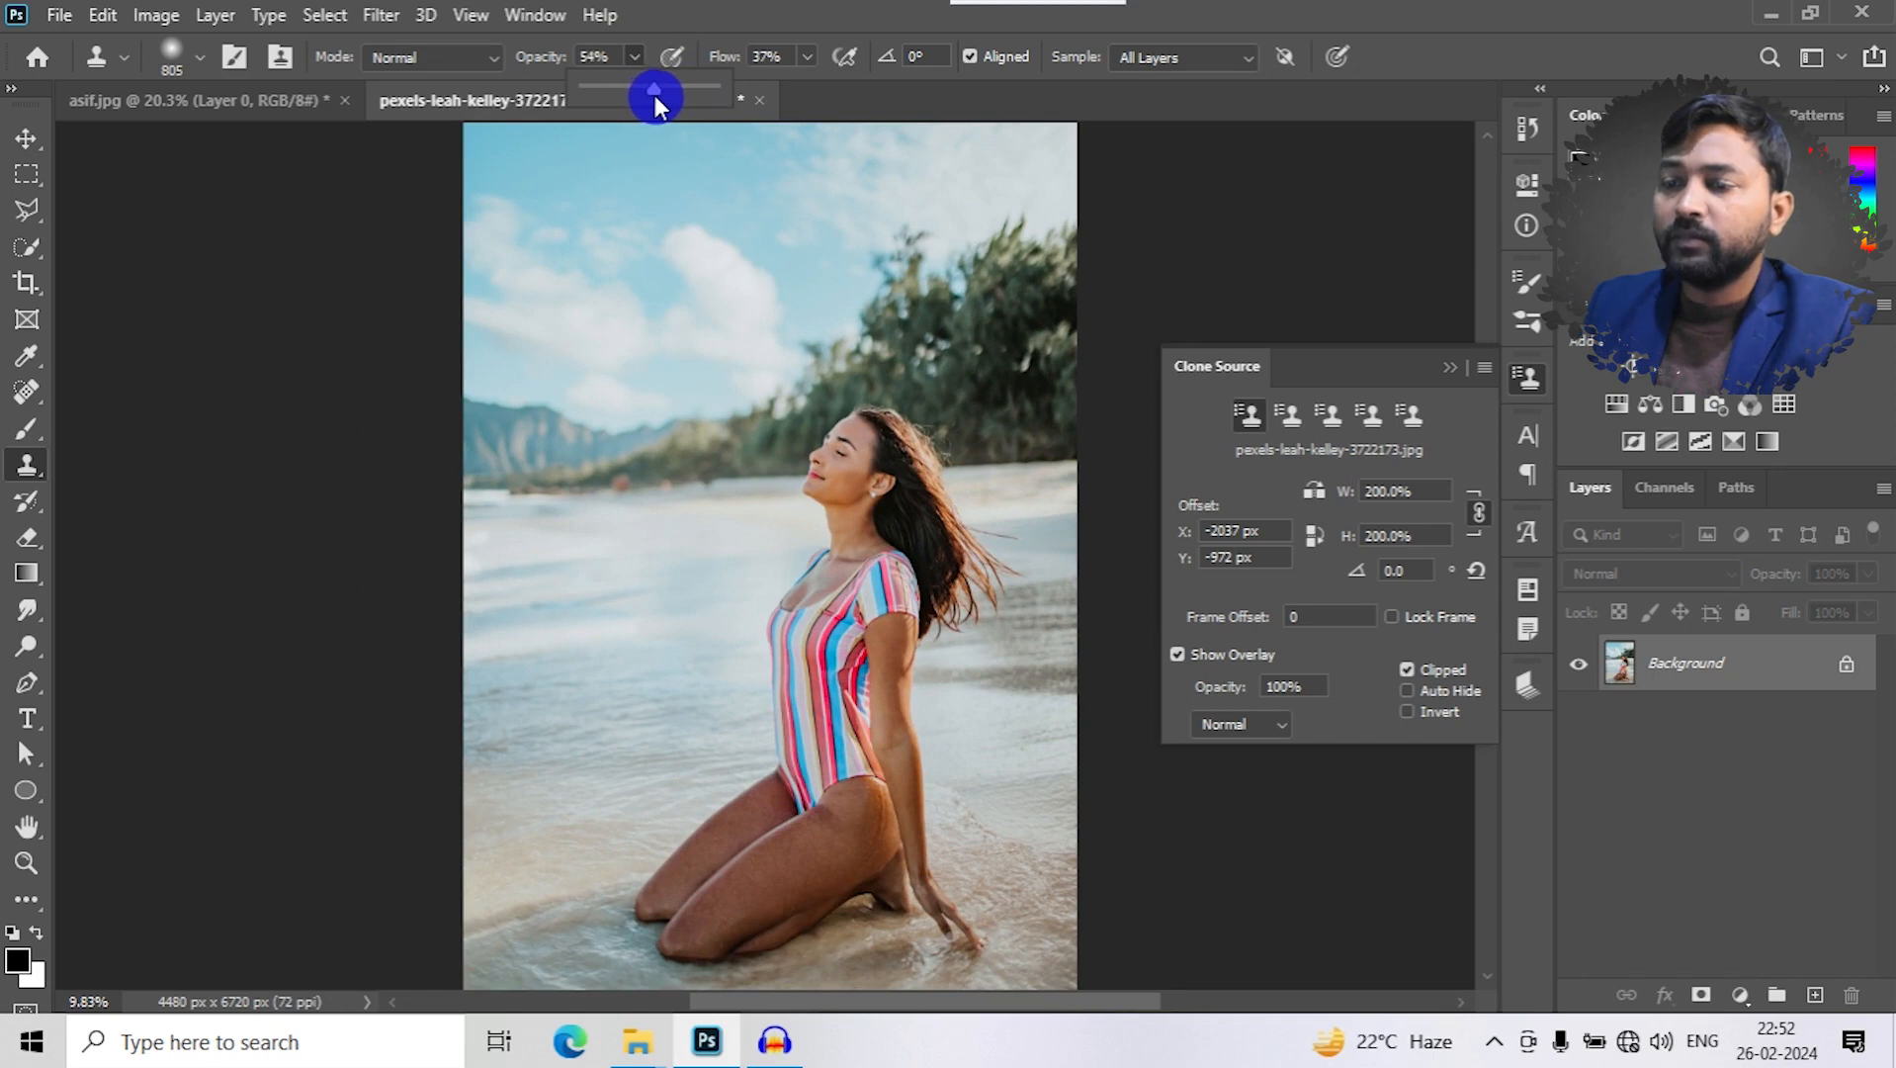
{"action": "left_click", "coordinate": [802, 54]}
{"action": "left_click", "coordinate": [806, 56]}
{"action": "left_click_drag", "start_coordinate": [818, 91], "coordinate": [824, 91]}
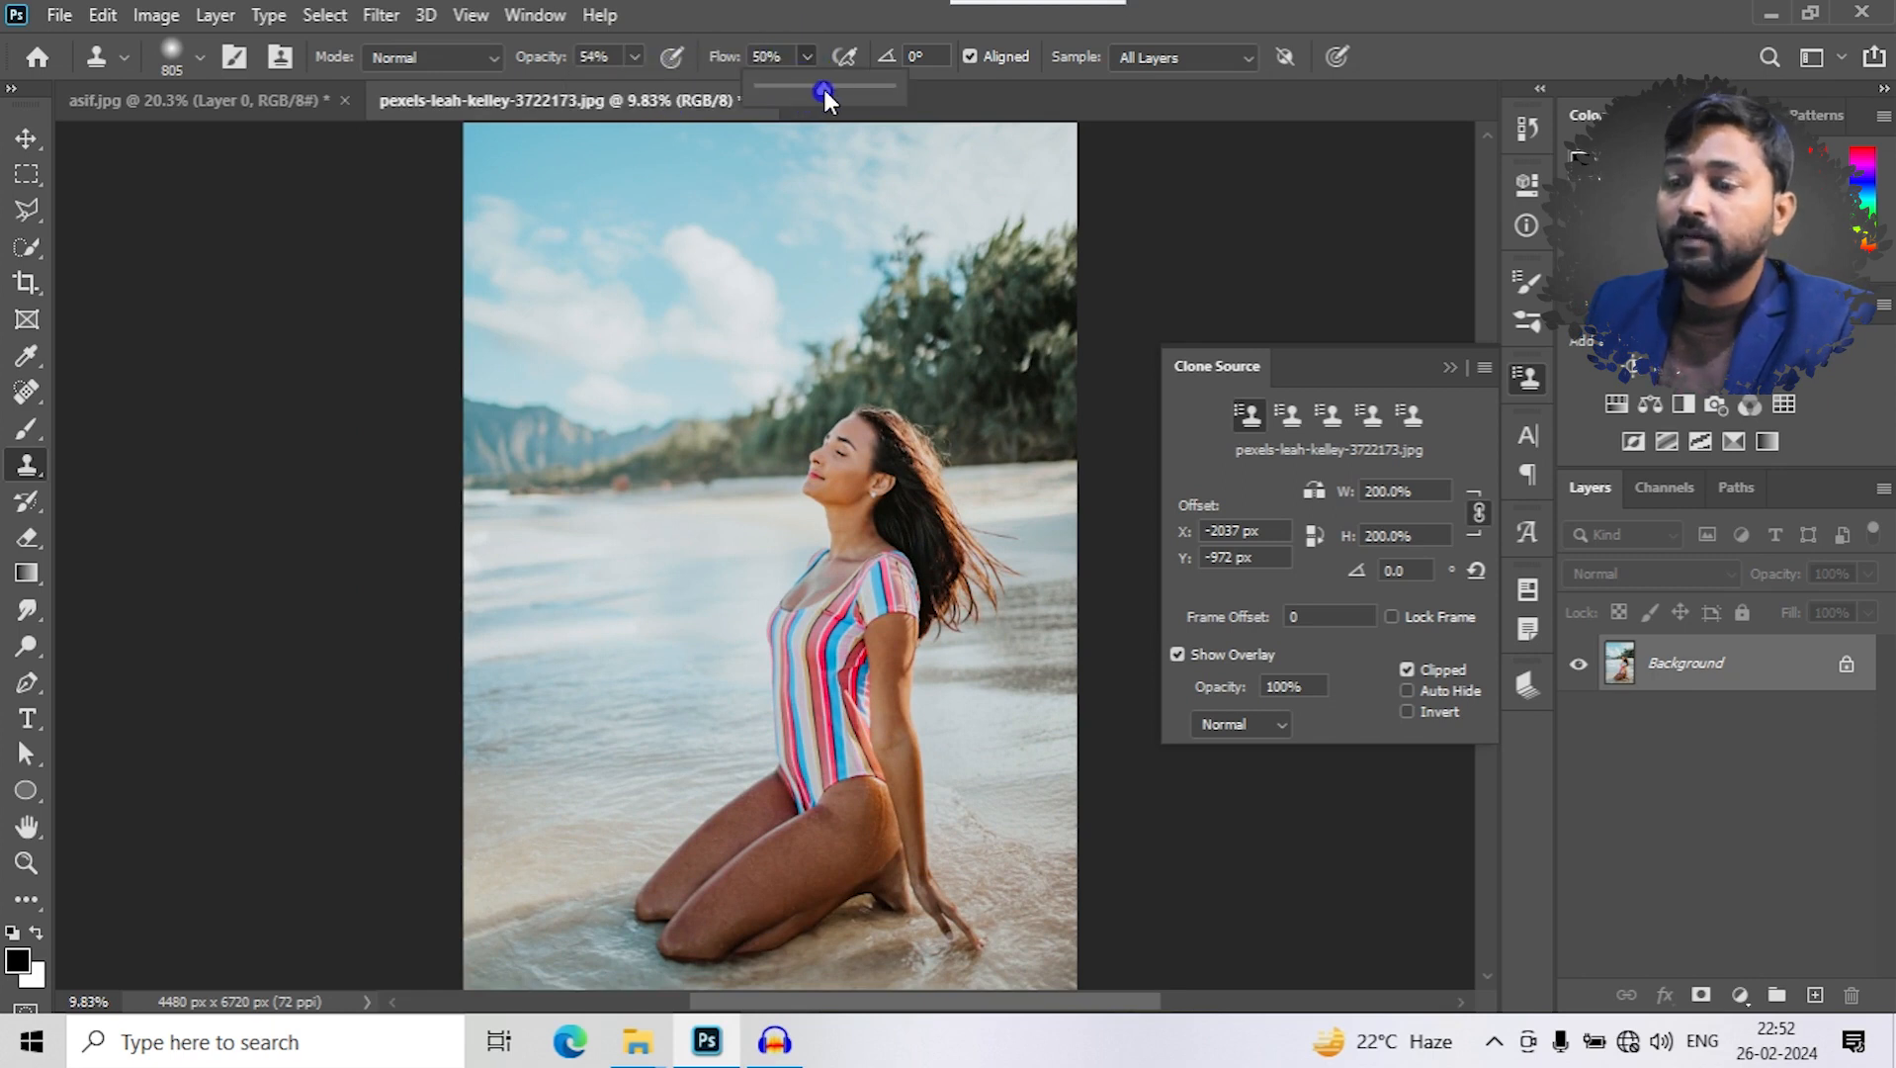
- Clone the woman's doubled face and hair into the sky above the mountains
{"action": "mouse_move", "coordinate": [614, 290]}
{"action": "left_mouse_down"}
{"action": "mouse_move", "coordinate": [720, 235]}
{"action": "mouse_move", "coordinate": [544, 369]}
{"action": "mouse_move", "coordinate": [656, 224]}
{"action": "mouse_move", "coordinate": [631, 394]}
{"action": "mouse_move", "coordinate": [533, 408]}
{"action": "mouse_move", "coordinate": [688, 420]}
{"action": "mouse_move", "coordinate": [690, 241]}
{"action": "mouse_move", "coordinate": [614, 224]}
{"action": "left_mouse_up"}
{"action": "key", "text": "ctrl+z"}
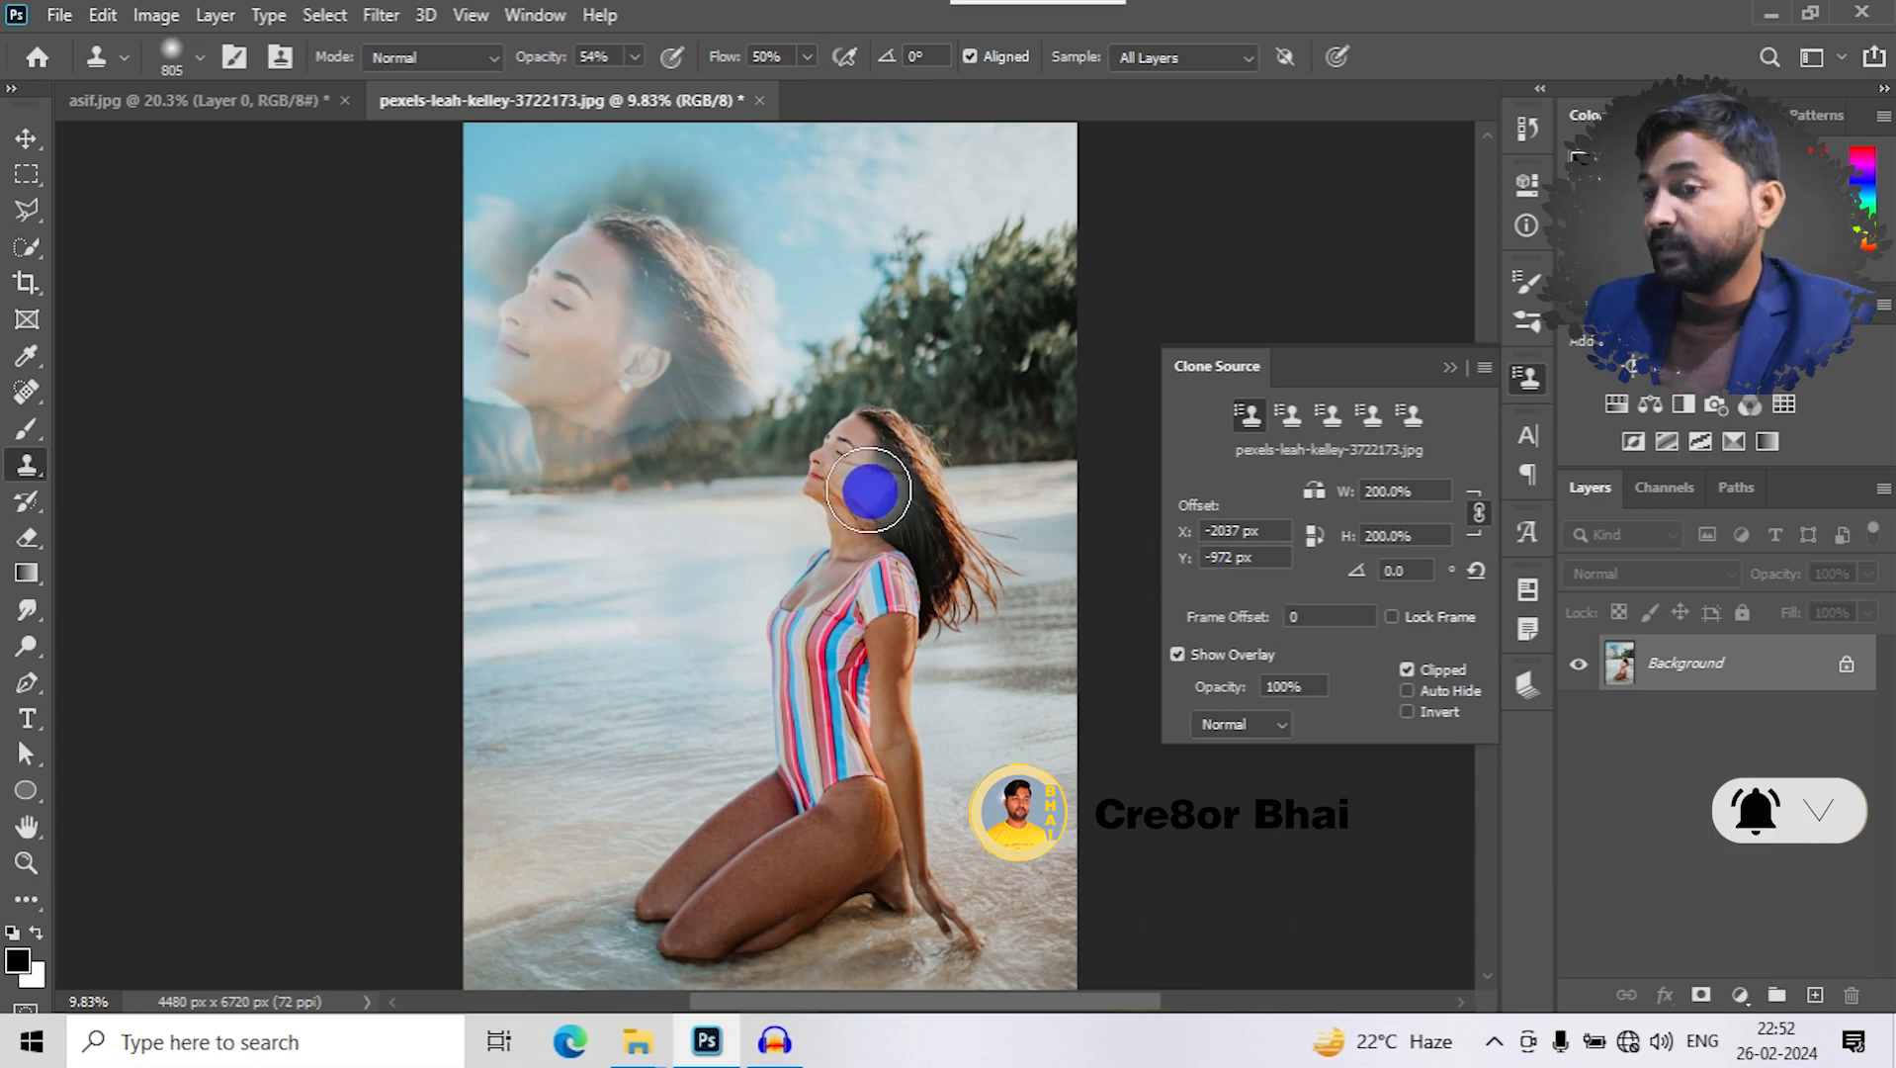
{"action": "left_click", "coordinate": [1439, 662]}
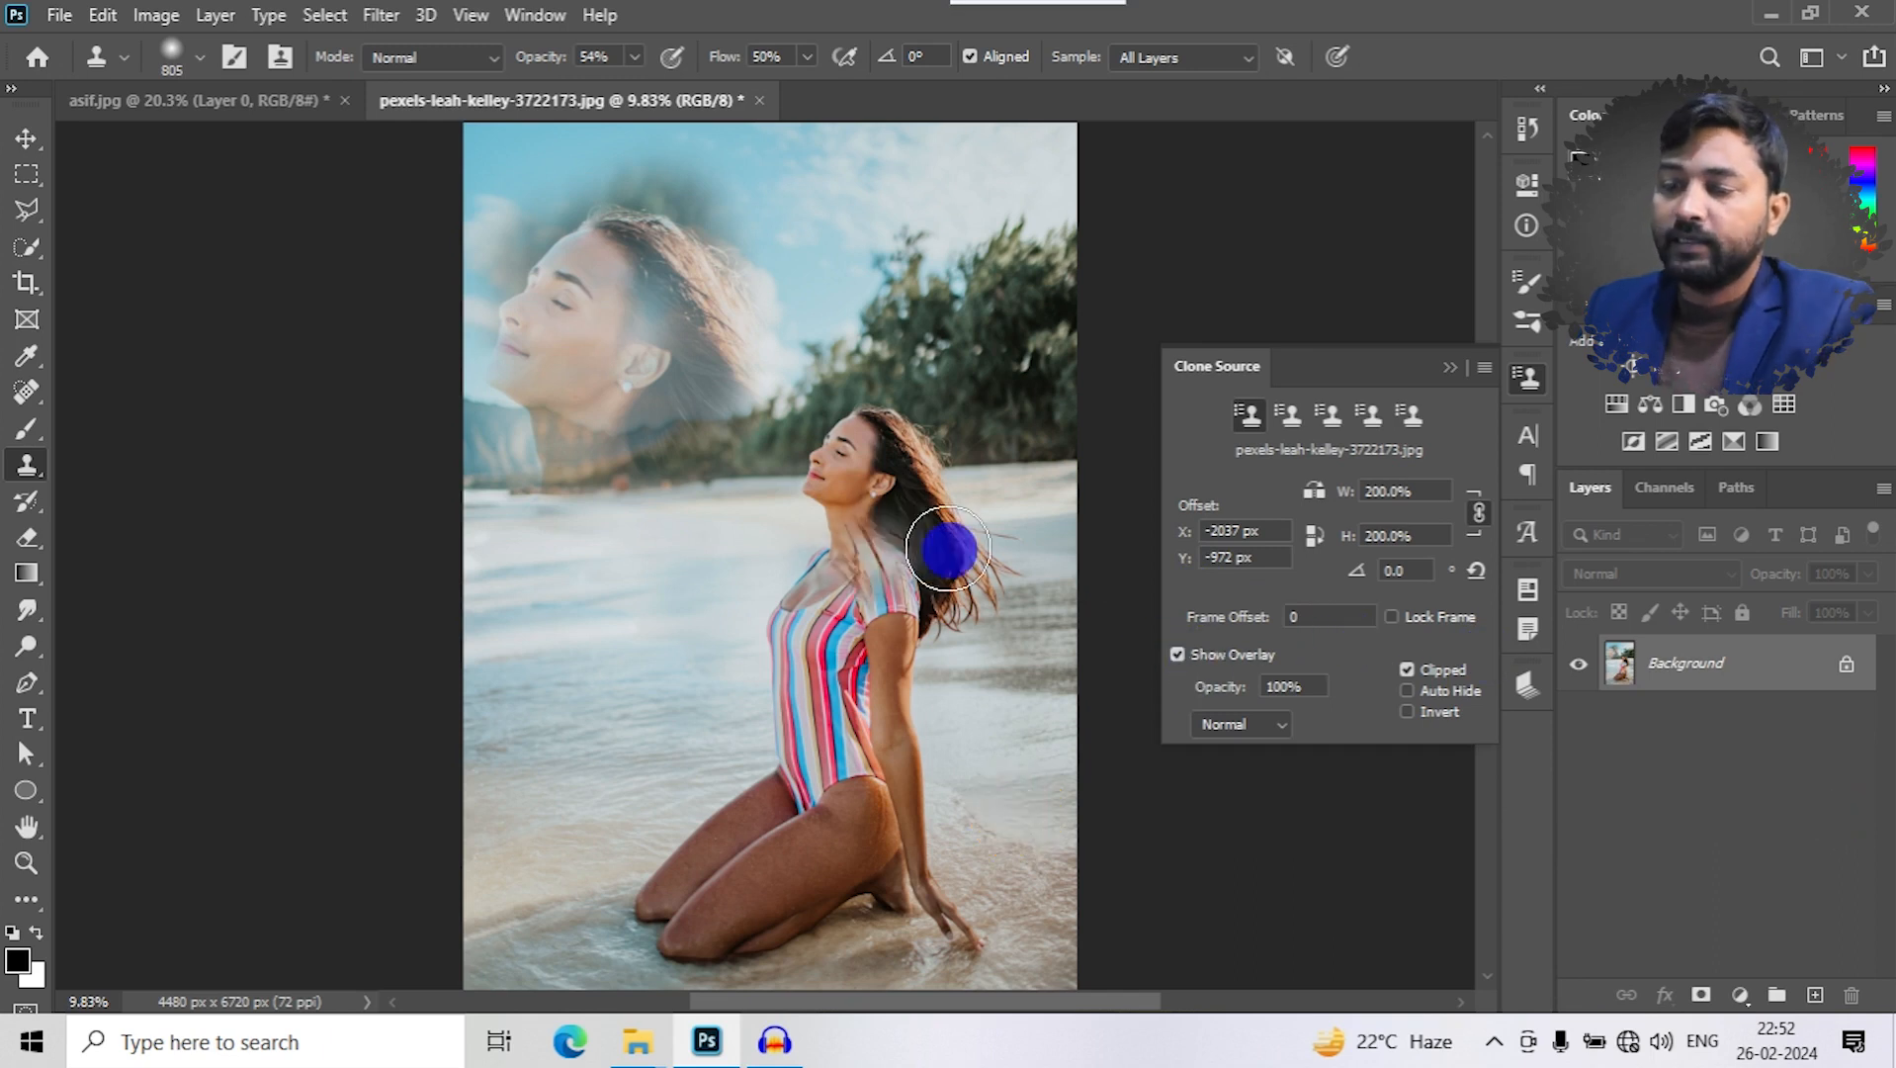
- Sample the woman's cheek, stamp a test patch on the water beside her, and undo the clone strokes
{"action": "scroll", "coordinate": [940, 551], "scroll_direction": "up", "scroll_amount": 2}
{"action": "scroll", "coordinate": [1050, 453], "scroll_direction": "up", "scroll_amount": 2}
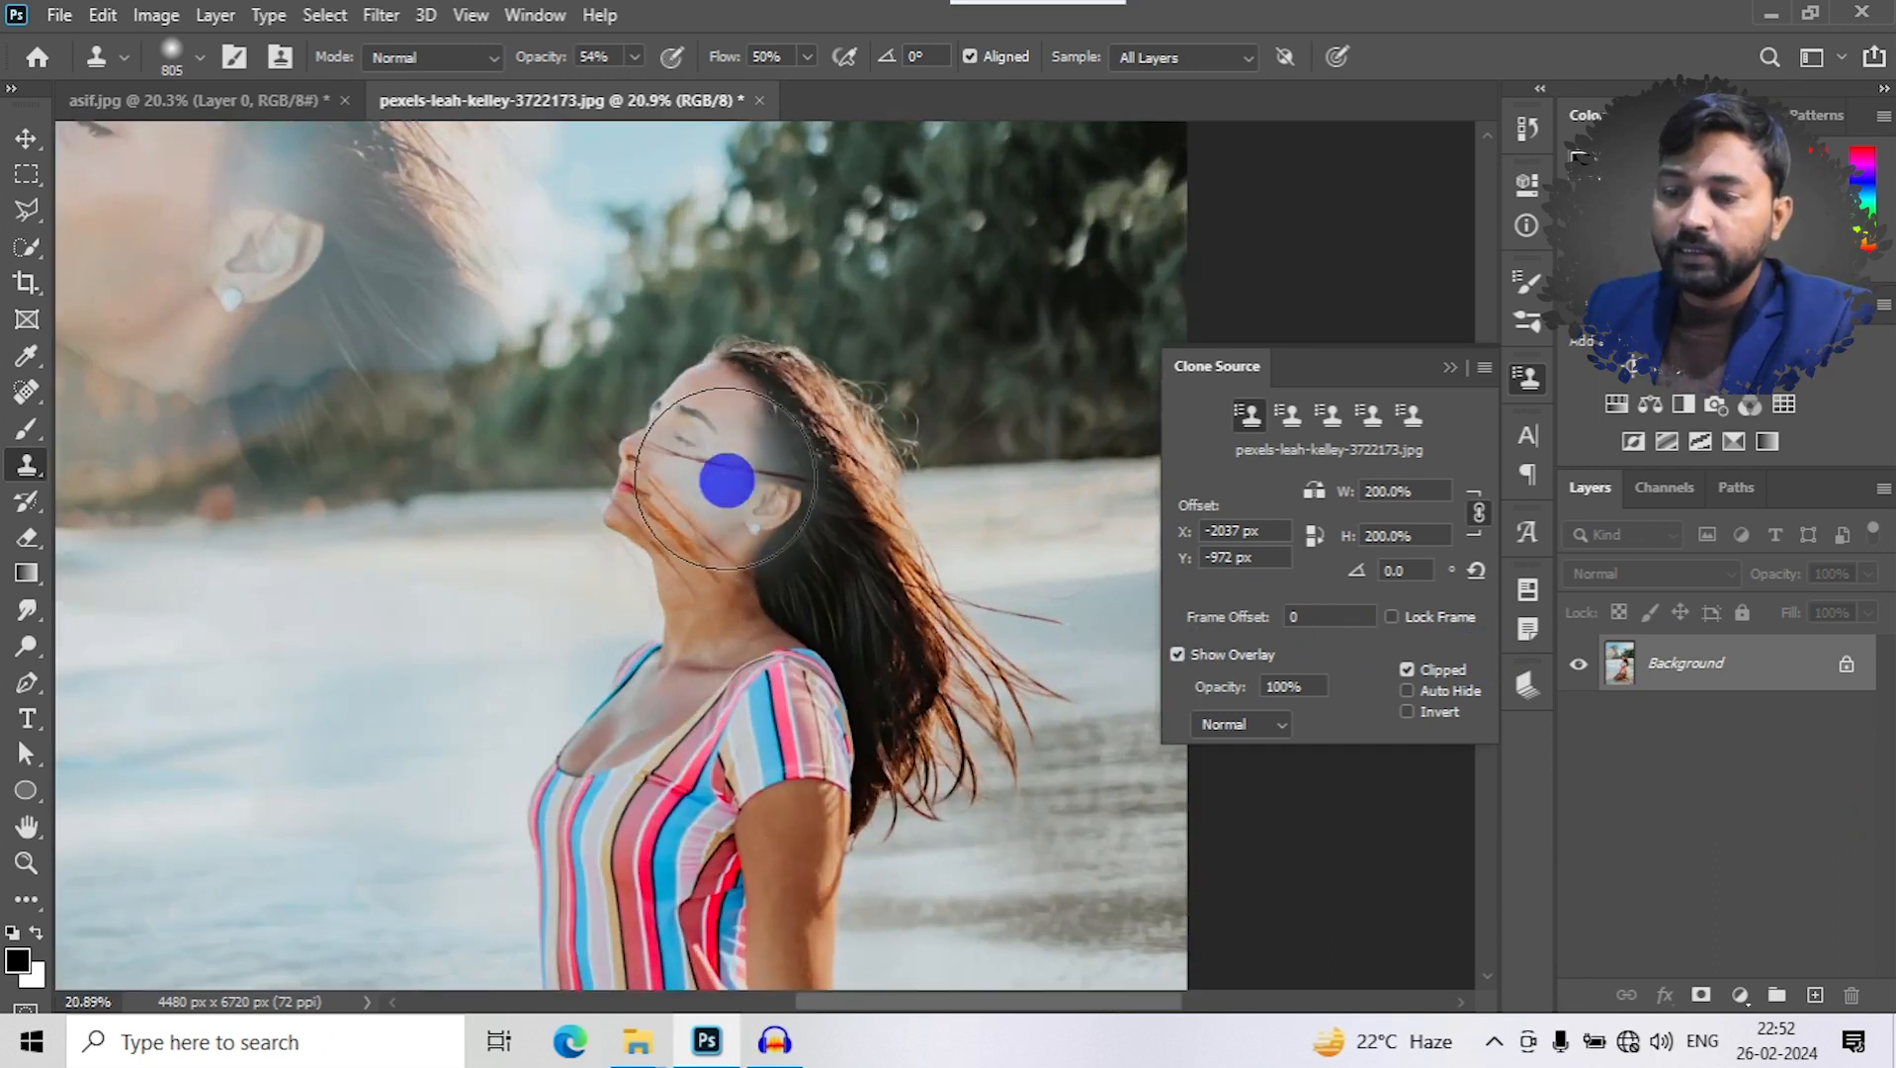
{"action": "left_click", "coordinate": [688, 490], "text": "alt"}
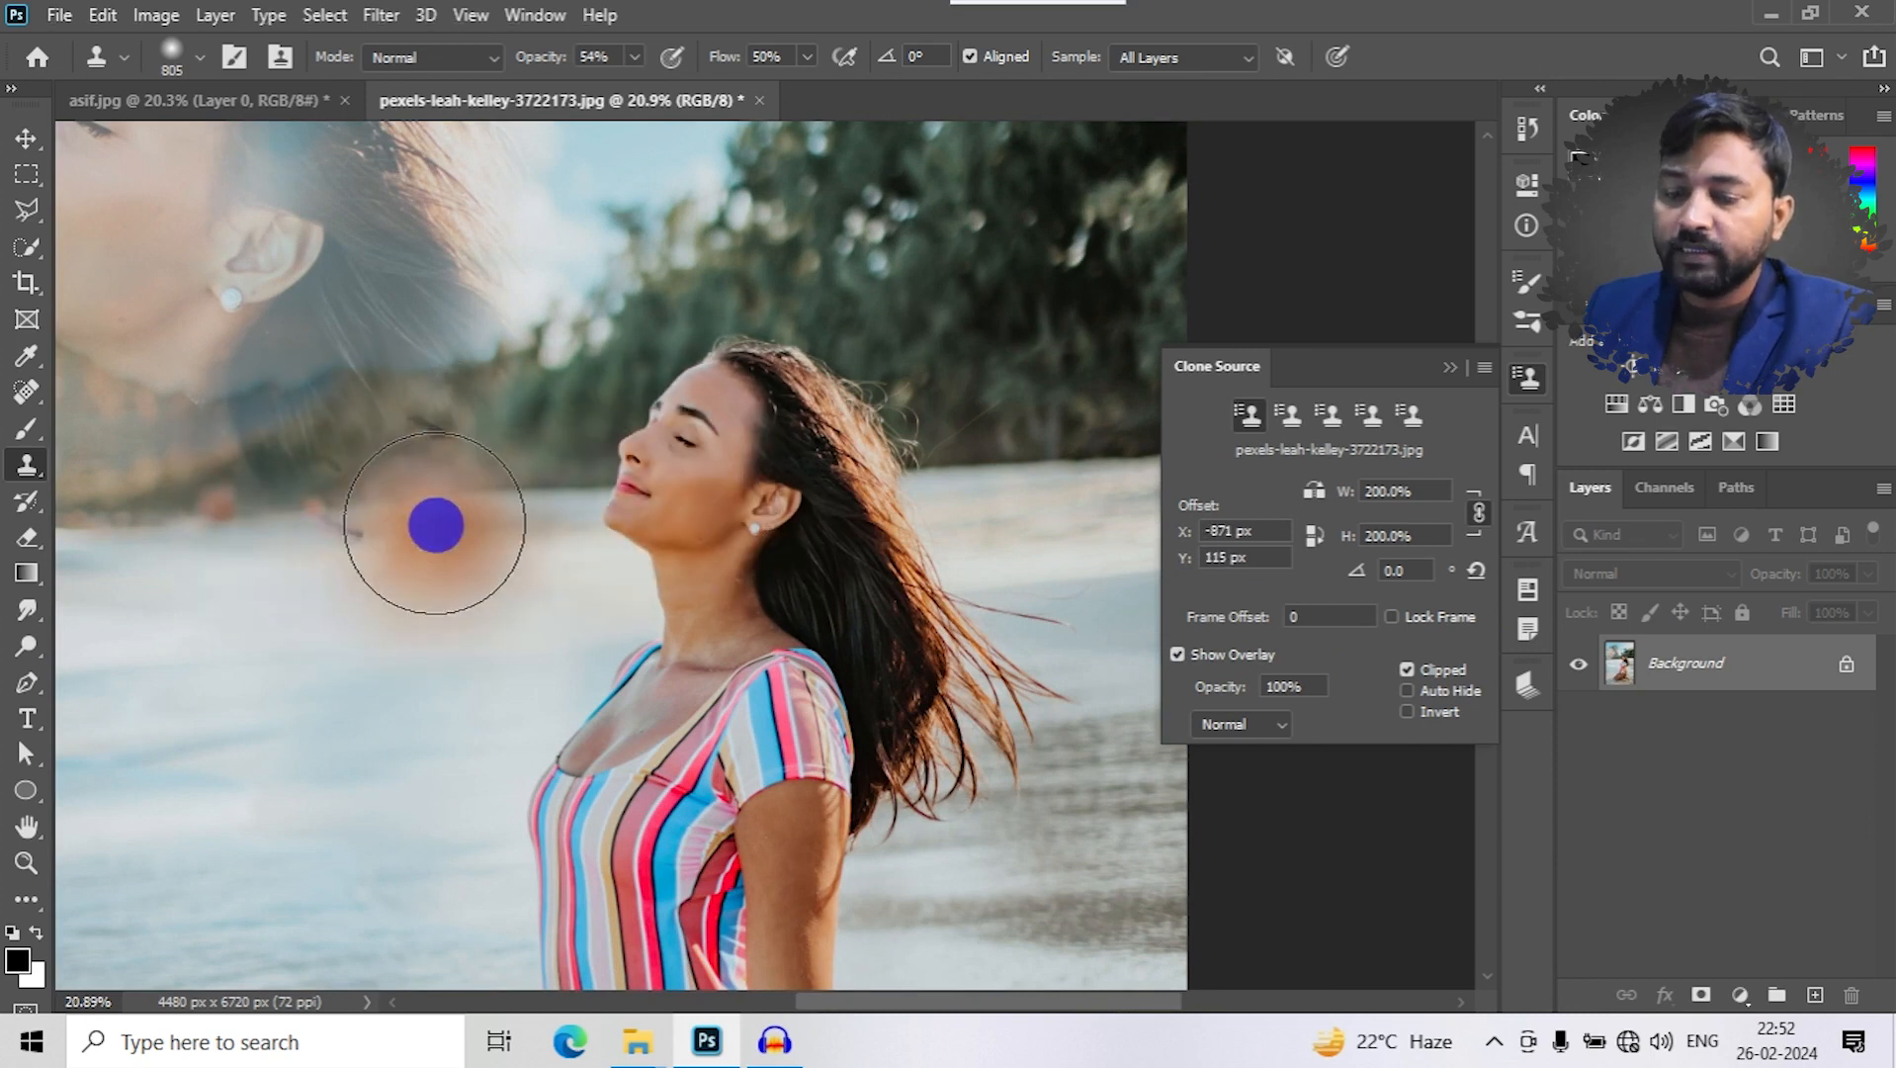
{"action": "key", "text": "ctrl+z"}
{"action": "left_click", "coordinate": [696, 482], "text": "alt"}
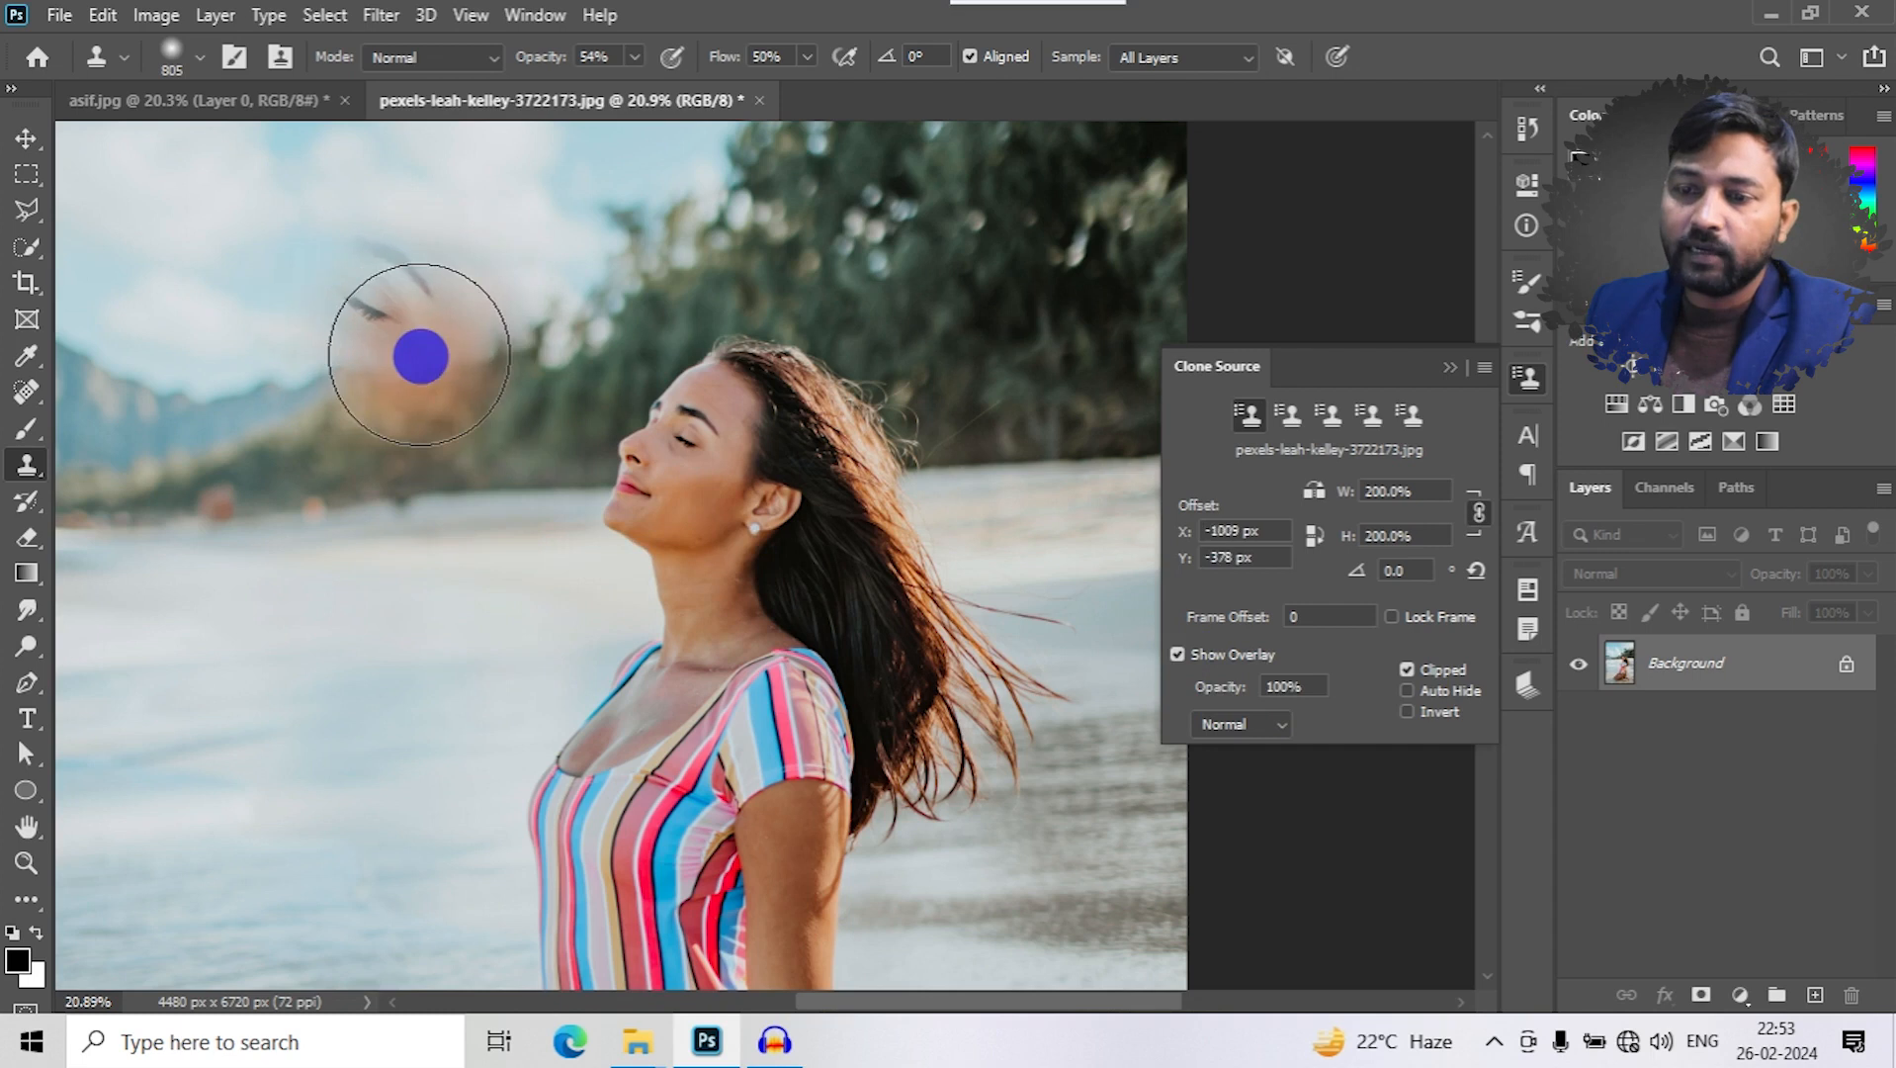
- Set the clone source overlay's opacity to 44% and clone the woman's enlarged face into the sky
{"action": "left_click", "coordinate": [1178, 654]}
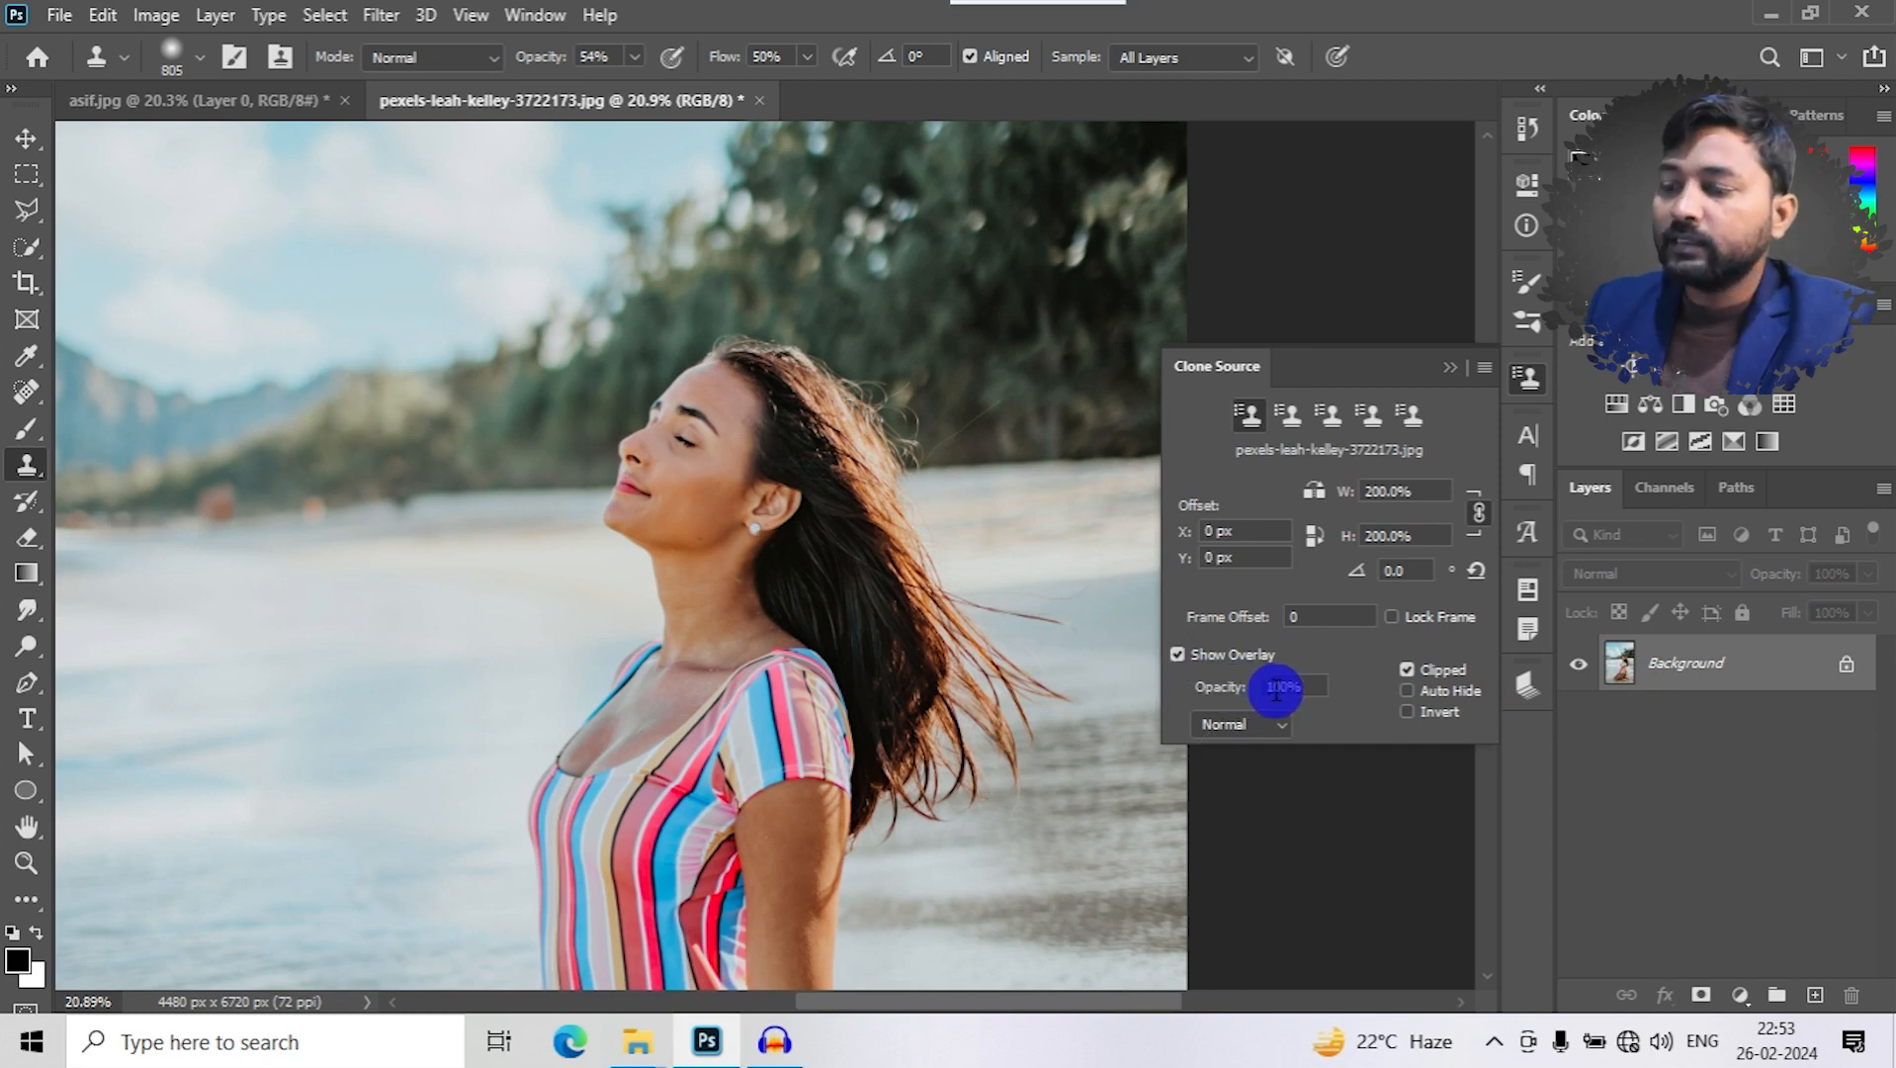
{"action": "left_click_drag", "start_coordinate": [1240, 689], "coordinate": [512, 483]}
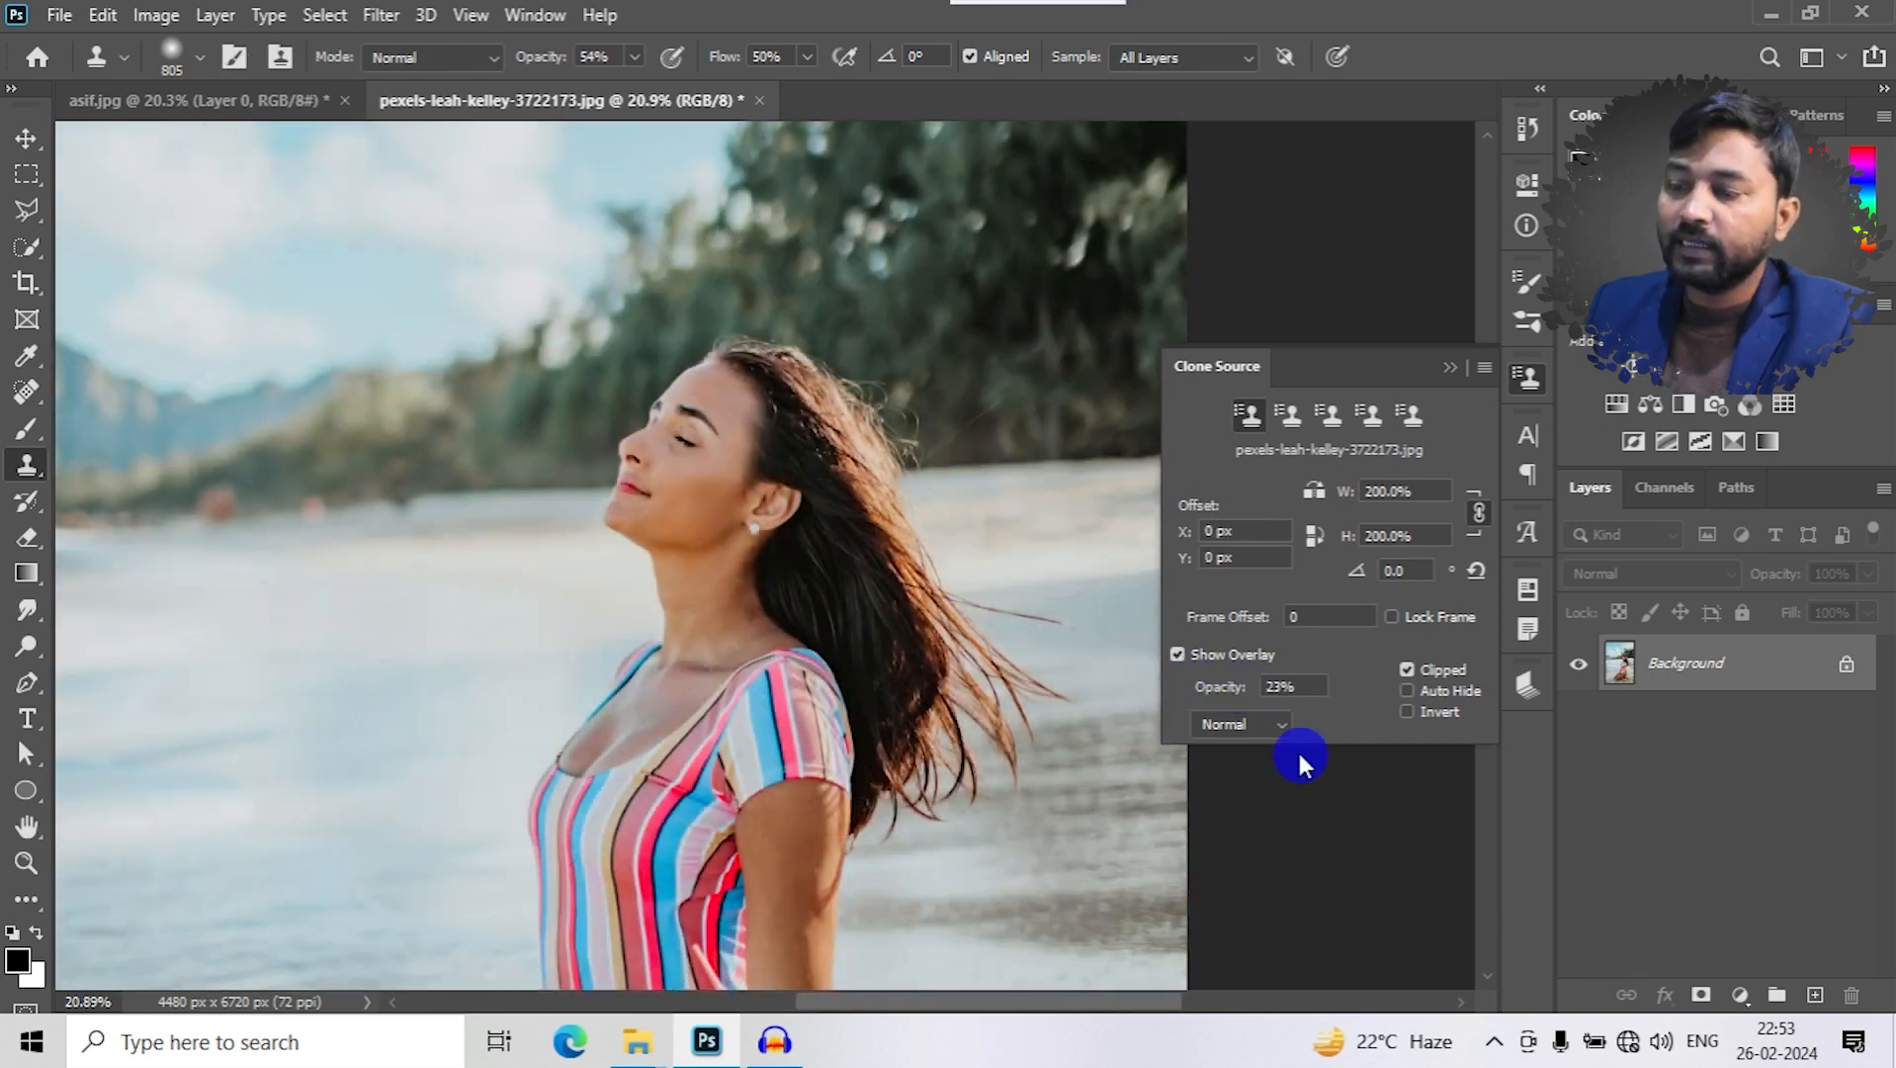
{"action": "left_click_drag", "start_coordinate": [1213, 689], "coordinate": [1236, 690]}
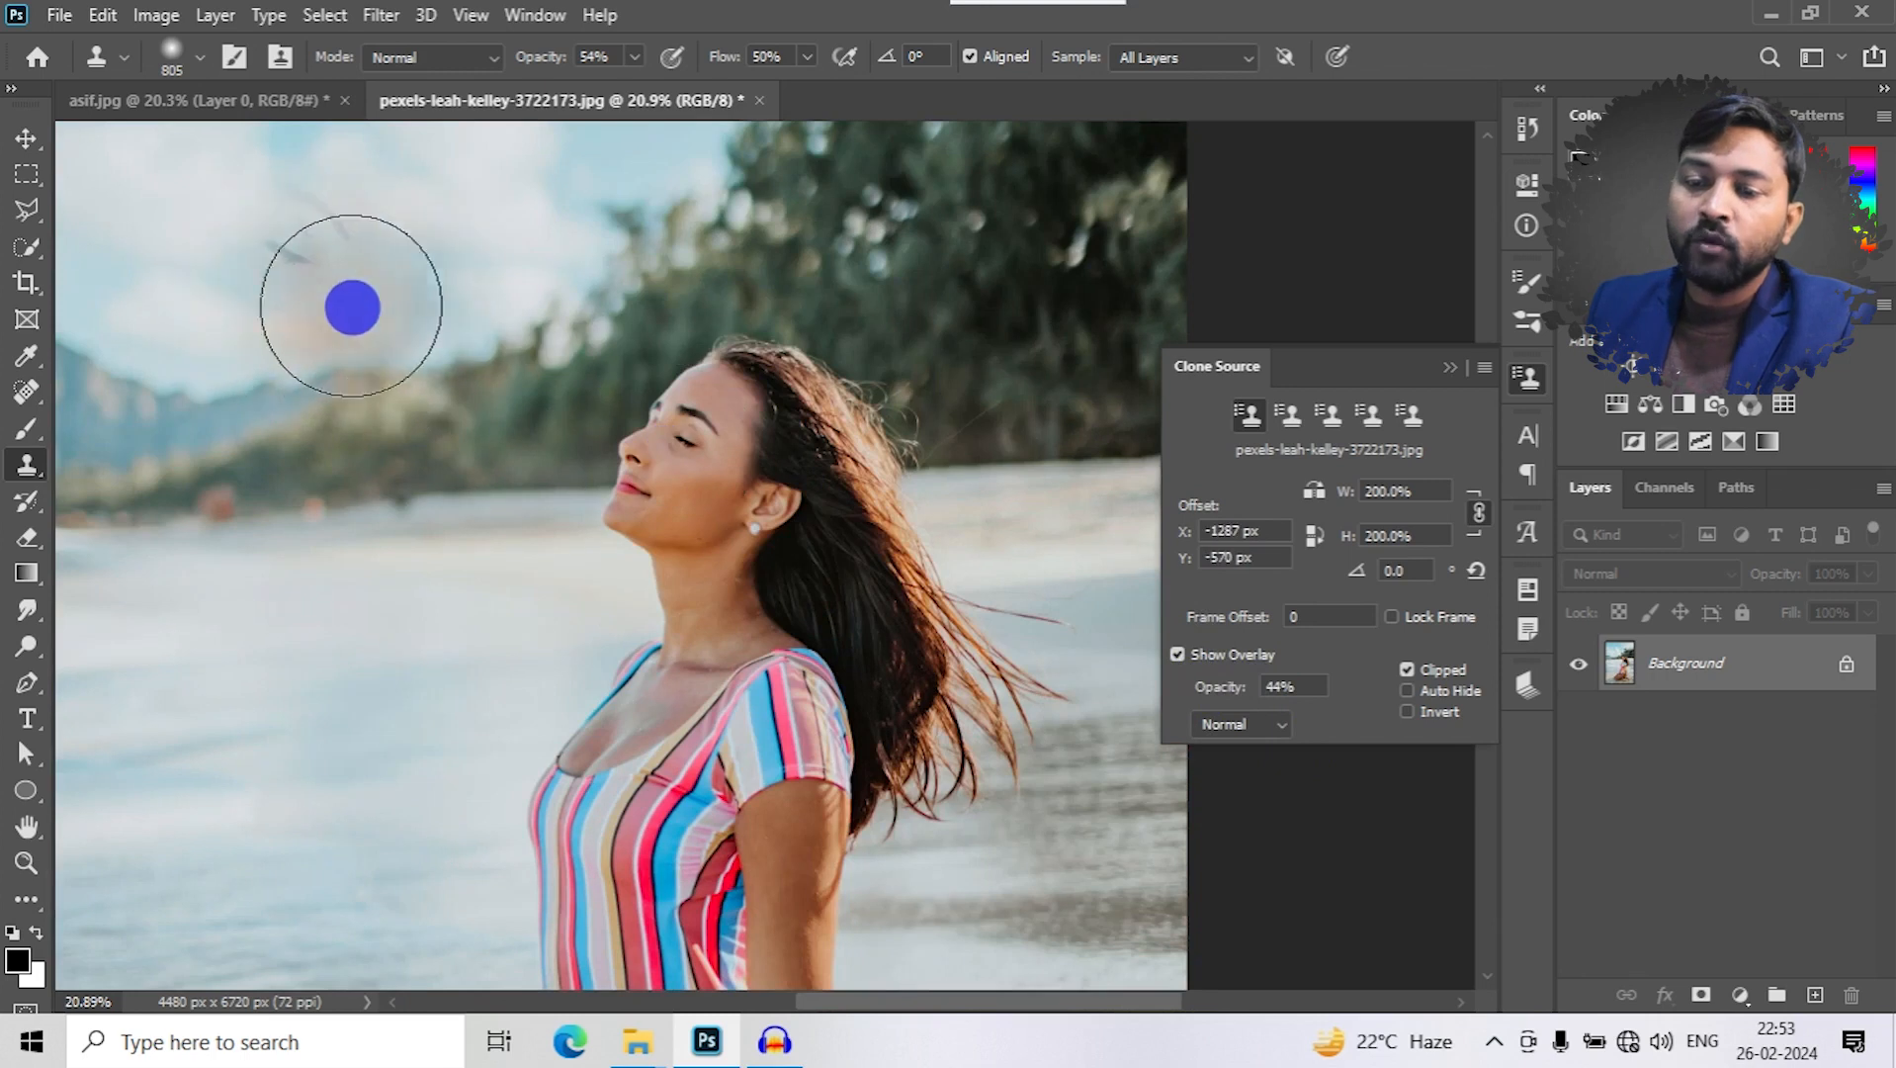
{"action": "mouse_move", "coordinate": [447, 374]}
{"action": "left_mouse_down"}
{"action": "mouse_move", "coordinate": [338, 331]}
{"action": "mouse_move", "coordinate": [436, 330]}
{"action": "mouse_move", "coordinate": [473, 254]}
{"action": "mouse_move", "coordinate": [462, 379]}
{"action": "mouse_move", "coordinate": [423, 297]}
{"action": "left_mouse_up"}
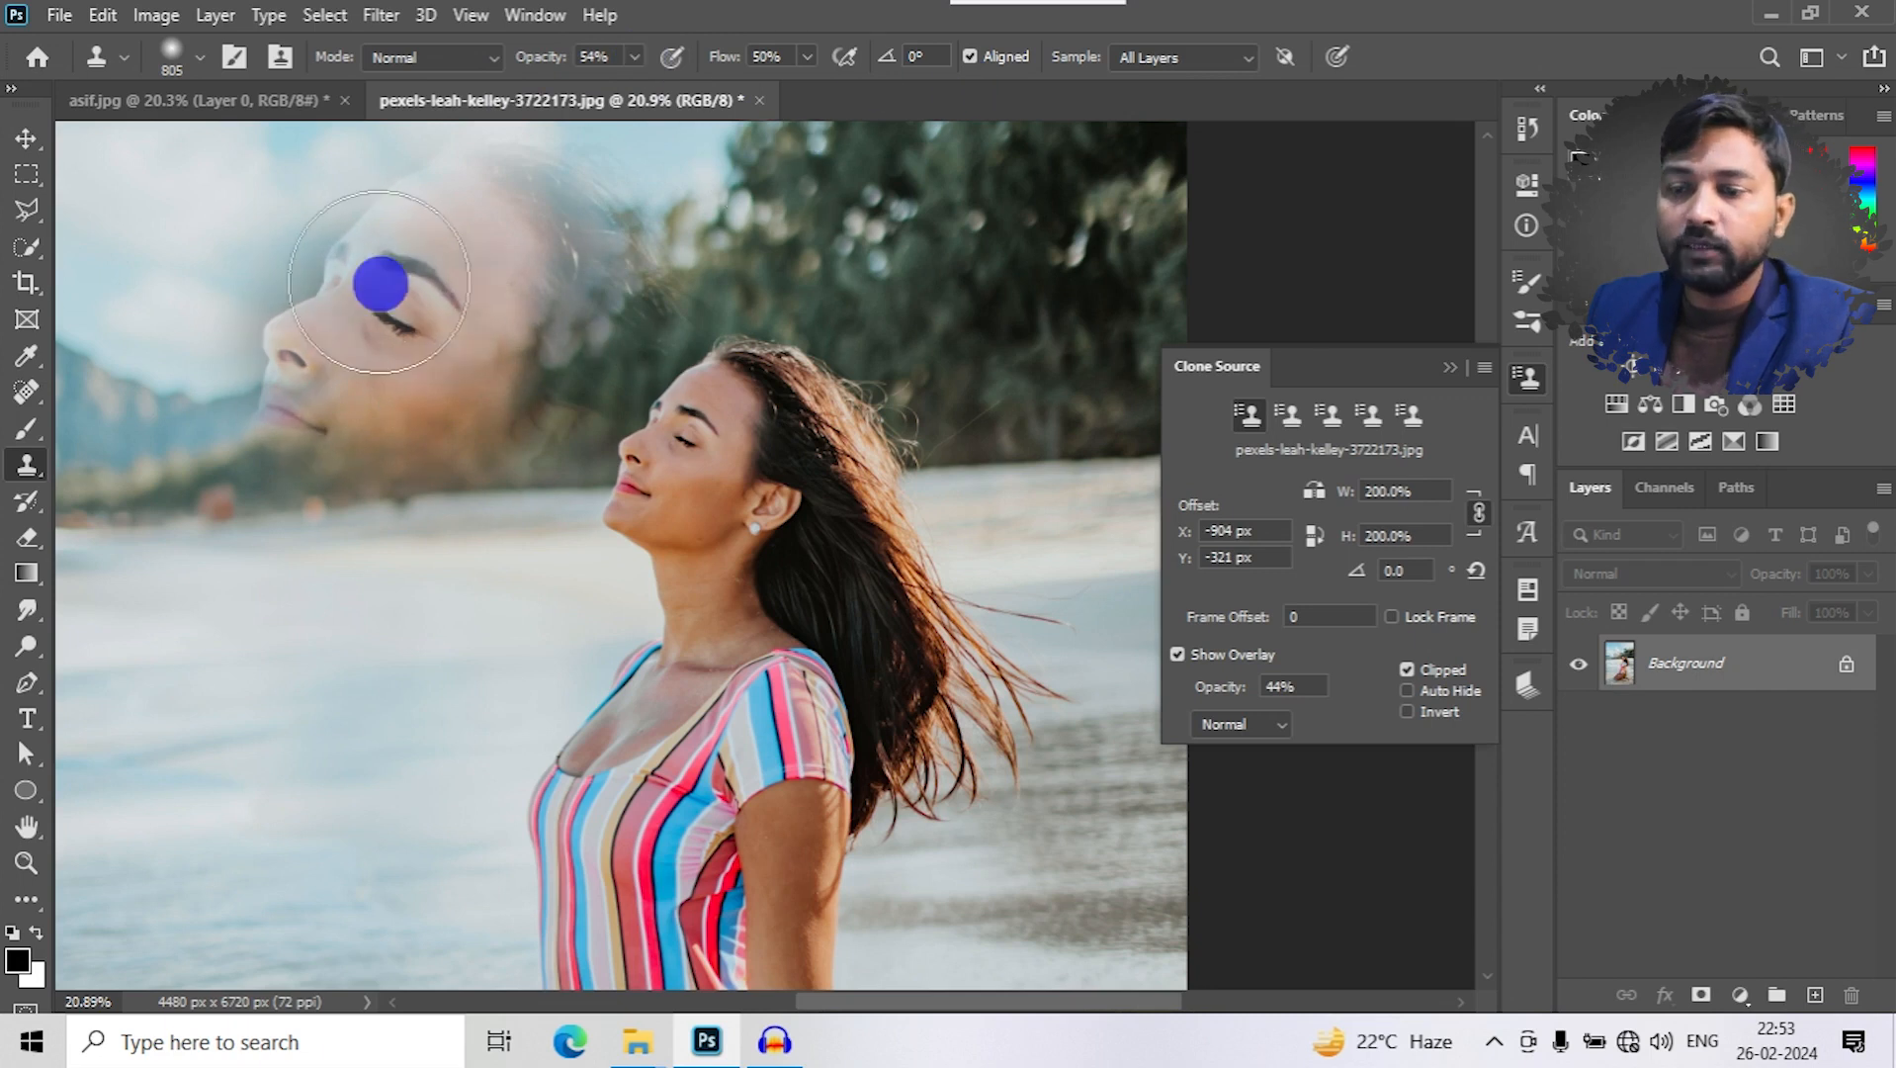
{"action": "mouse_move", "coordinate": [519, 277]}
{"action": "left_mouse_down"}
{"action": "mouse_move", "coordinate": [488, 410]}
{"action": "mouse_move", "coordinate": [400, 430]}
{"action": "left_mouse_up"}
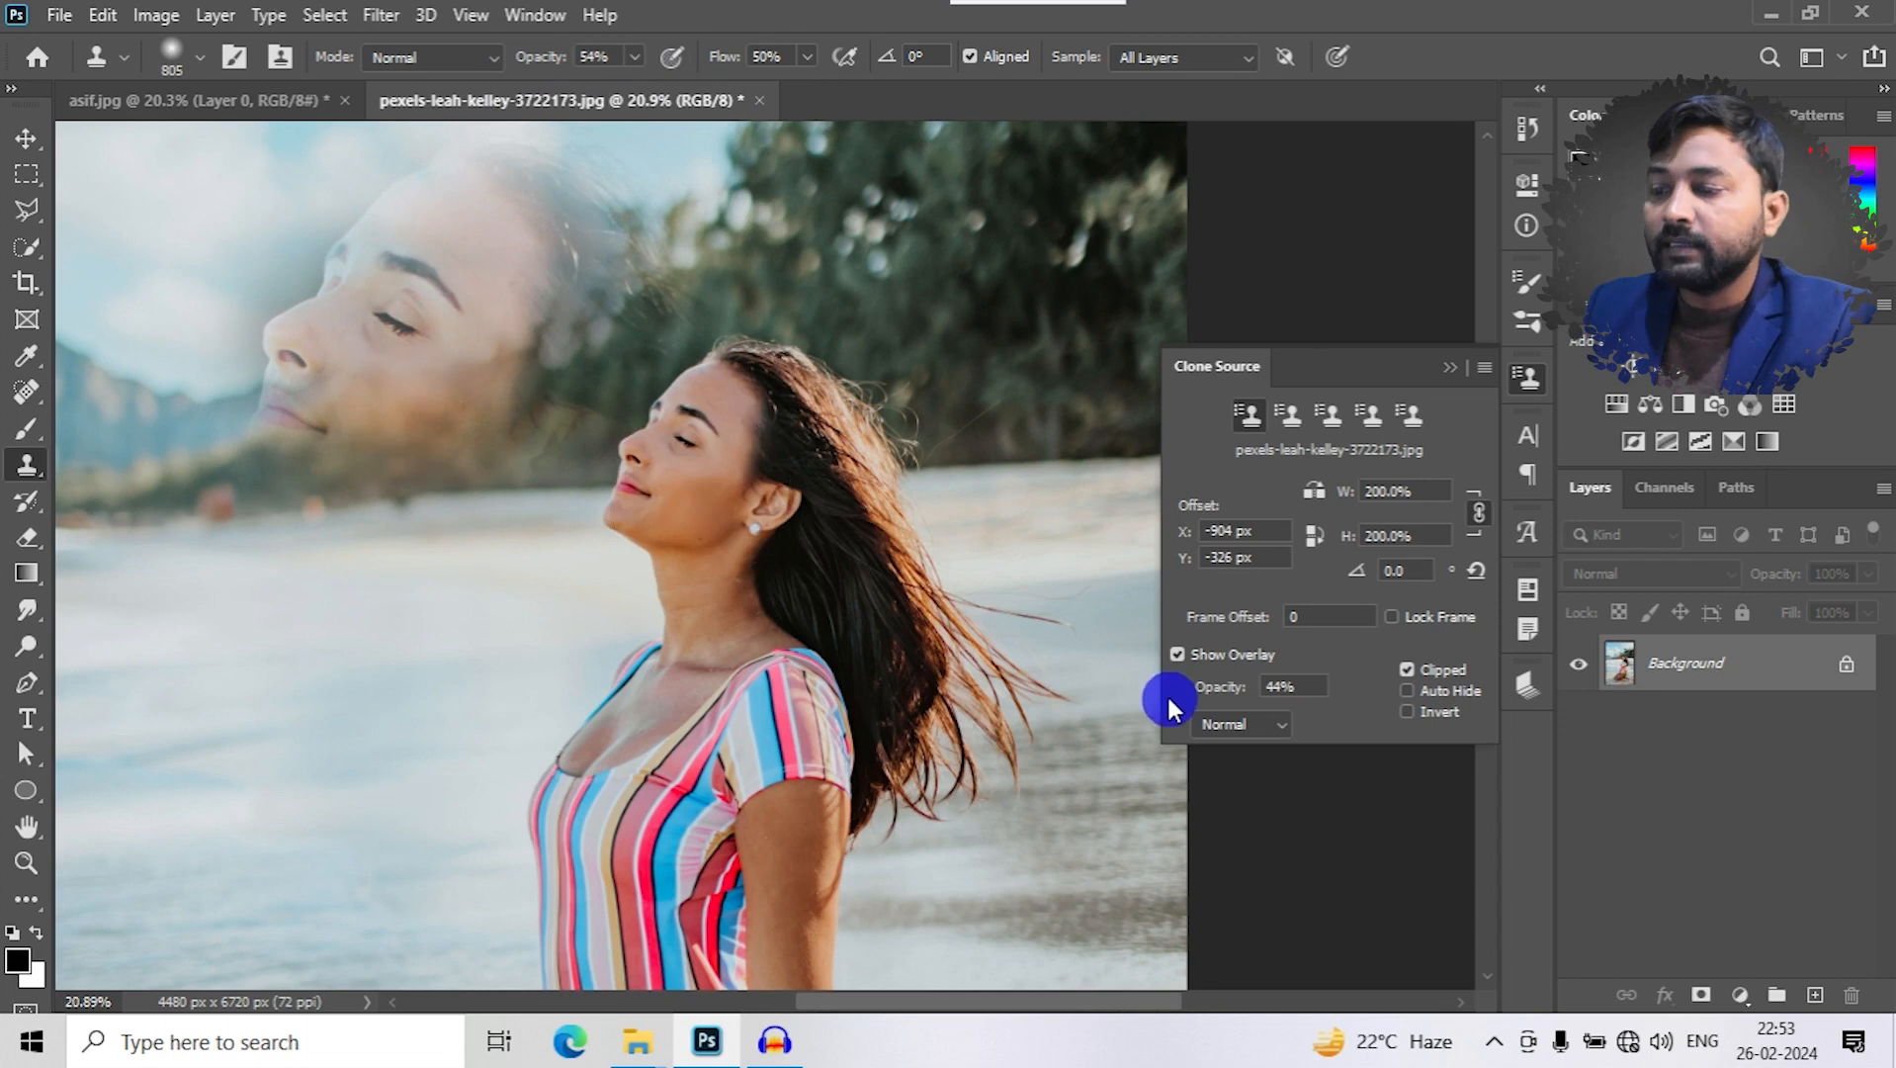
- Set the overlay's blend mode to Difference and try cloning the resampled face over the water
{"action": "left_click", "coordinate": [1262, 730]}
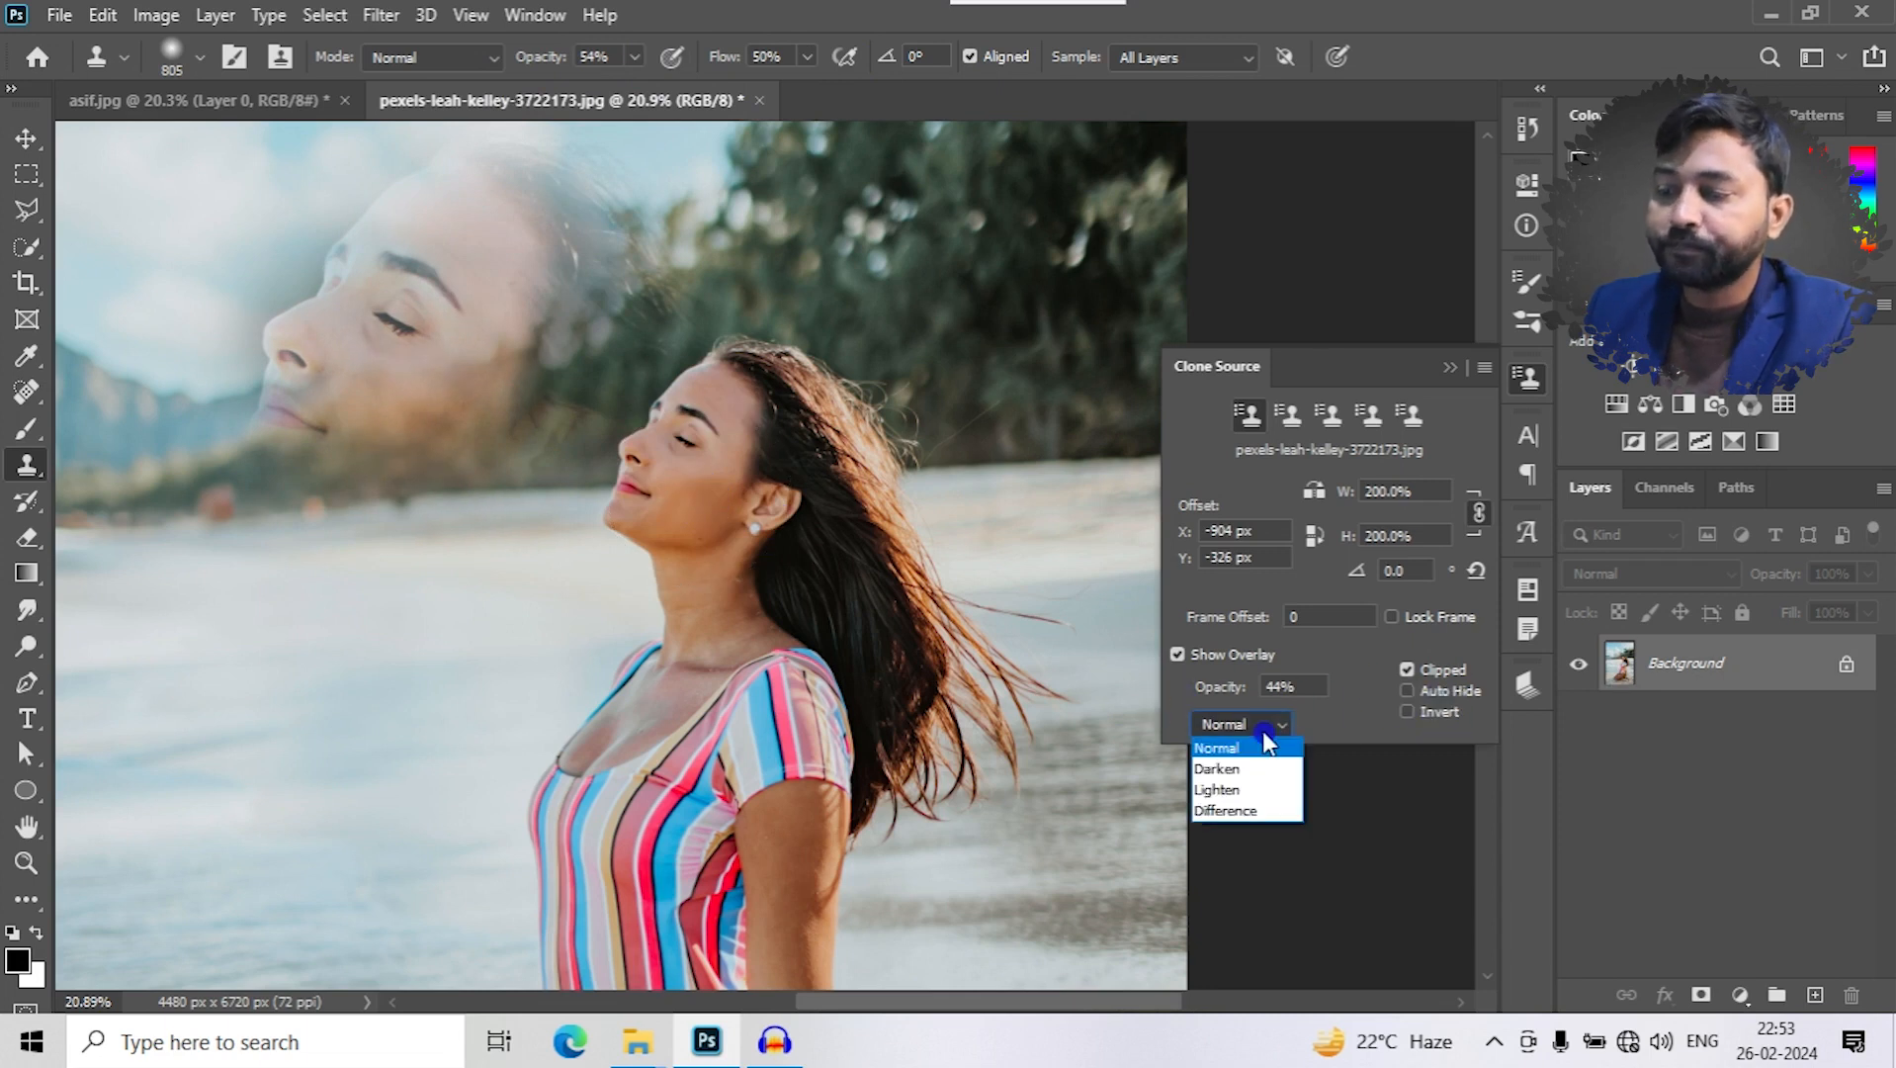
{"action": "left_click", "coordinate": [1244, 812]}
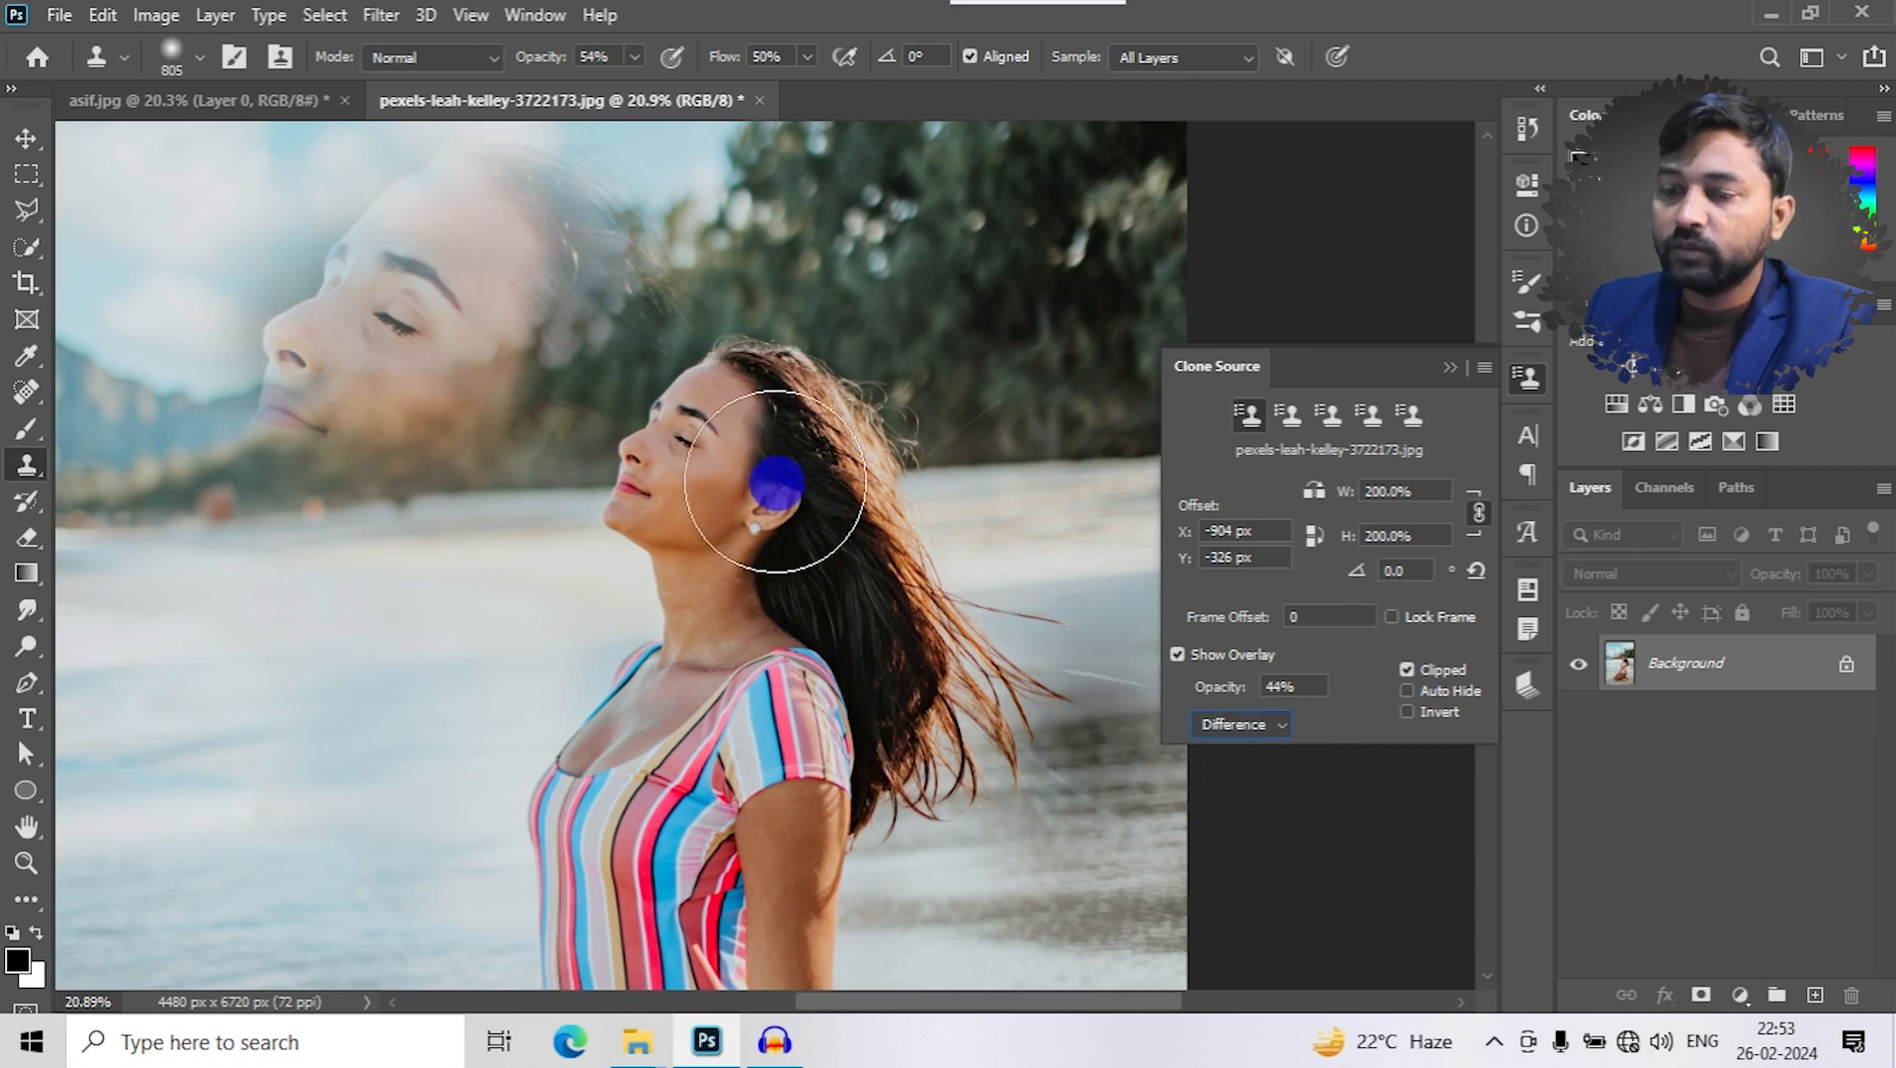
{"action": "left_click", "coordinate": [702, 470], "text": "alt"}
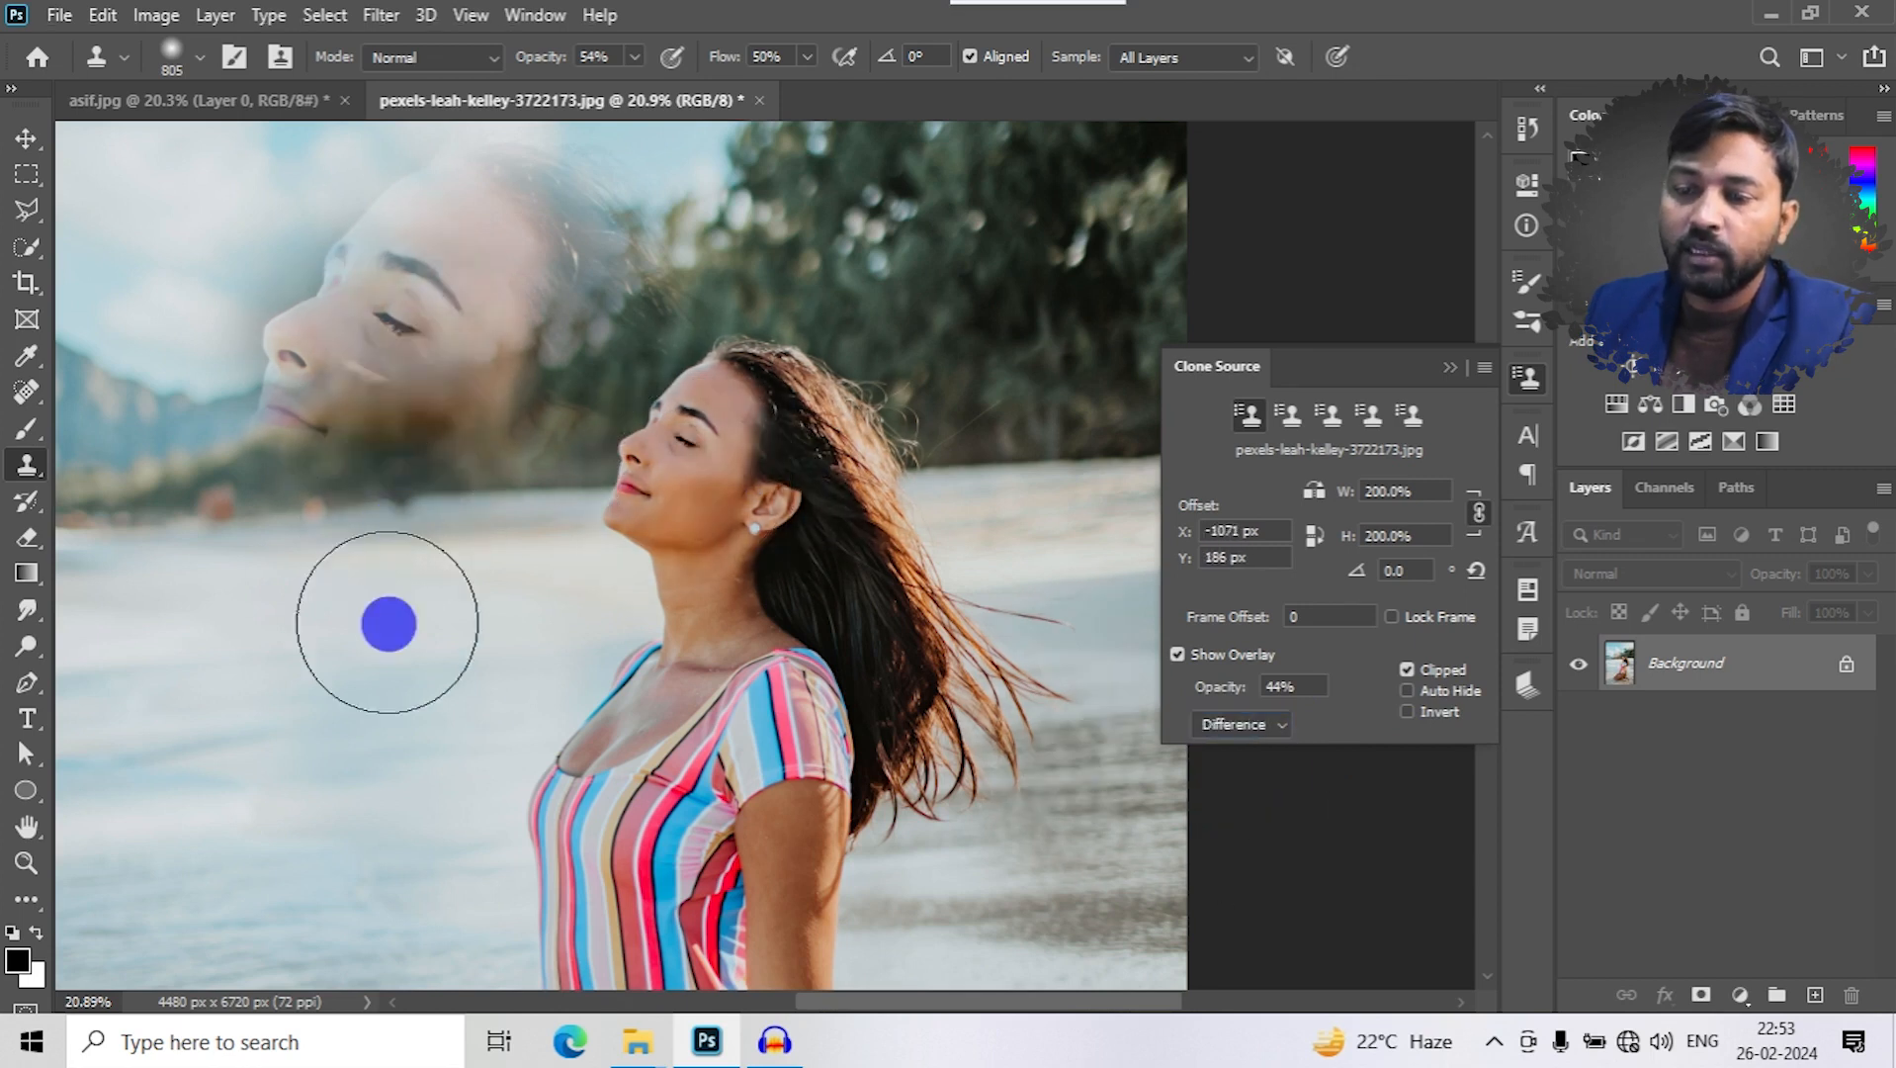
{"action": "mouse_move", "coordinate": [335, 673]}
{"action": "left_mouse_down"}
{"action": "mouse_move", "coordinate": [310, 702]}
{"action": "mouse_move", "coordinate": [332, 687]}
{"action": "mouse_move", "coordinate": [368, 713]}
{"action": "mouse_move", "coordinate": [271, 642]}
{"action": "mouse_move", "coordinate": [338, 574]}
{"action": "mouse_move", "coordinate": [320, 650]}
{"action": "mouse_move", "coordinate": [398, 733]}
{"action": "left_mouse_up"}
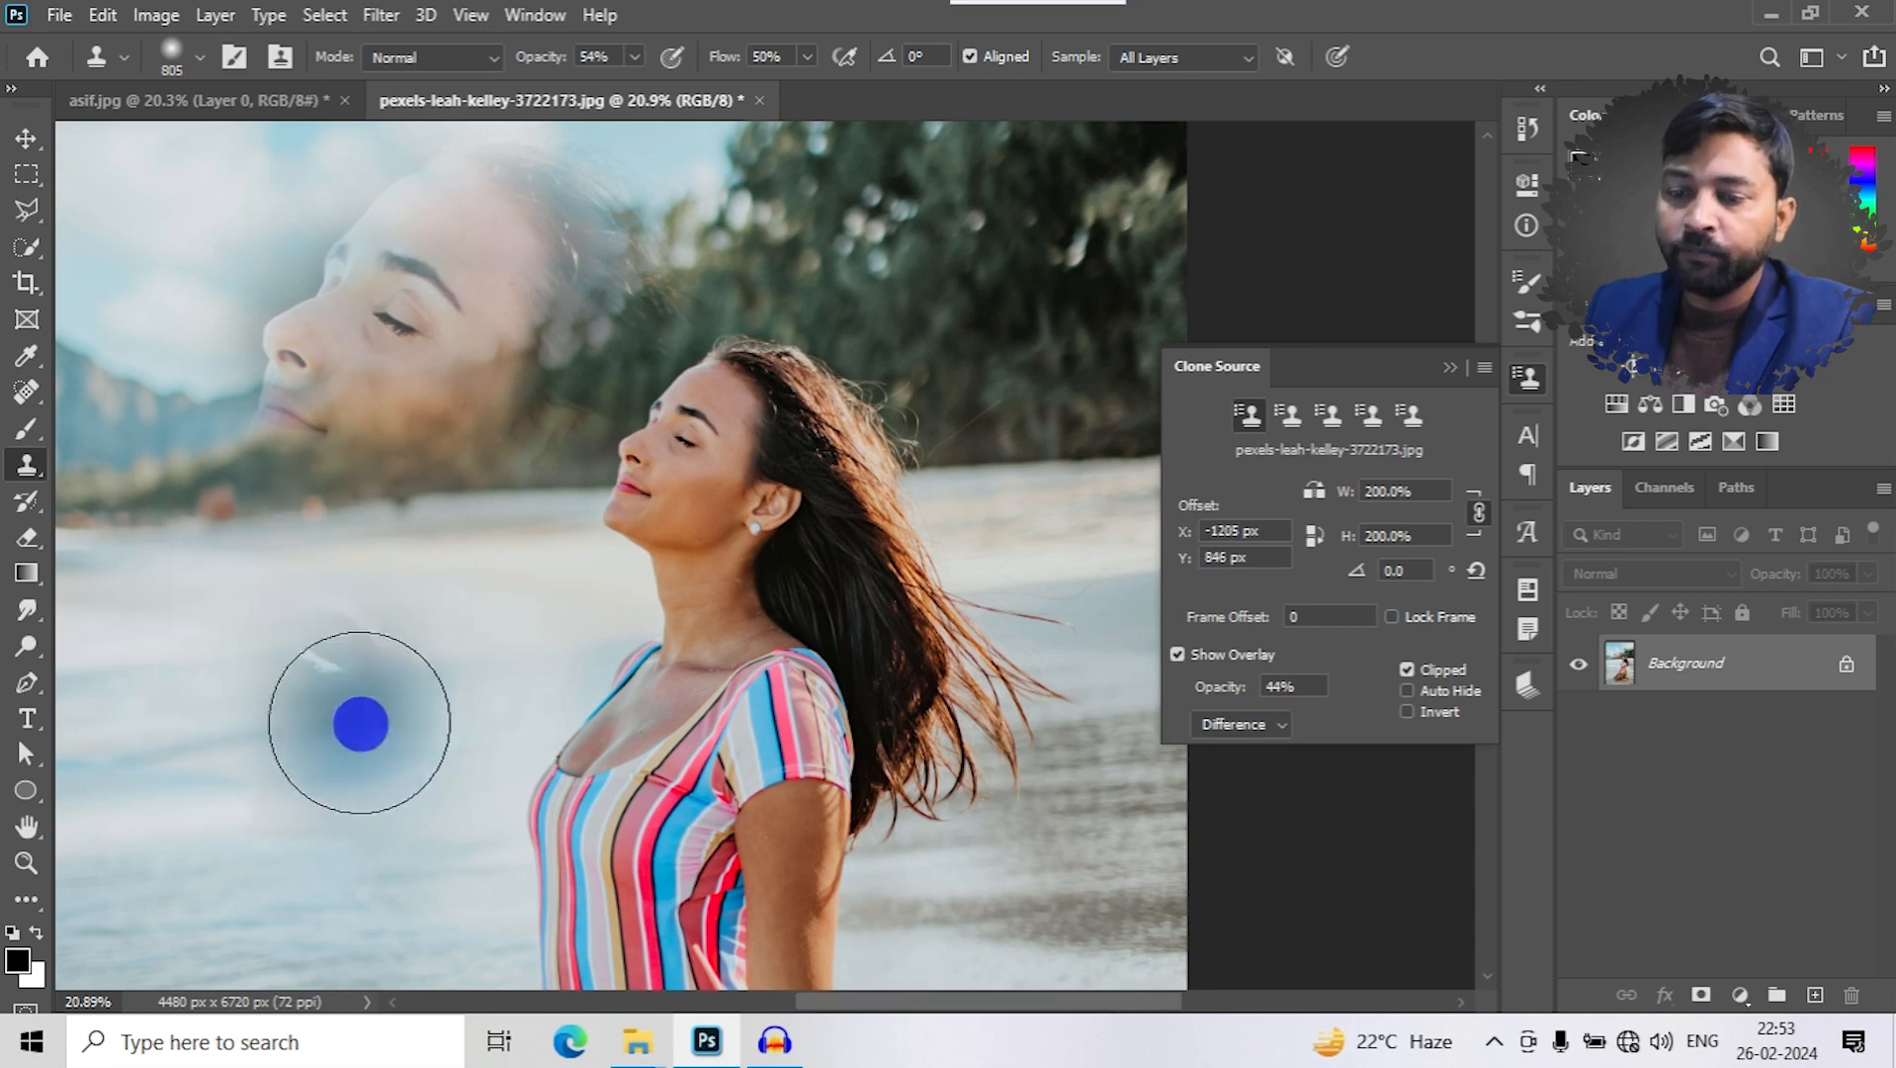
- Return the source overlay to Normal blend mode at 100% opacity, with Clipped and Invert enabled
{"action": "left_click", "coordinate": [1218, 729]}
{"action": "left_click", "coordinate": [1214, 749]}
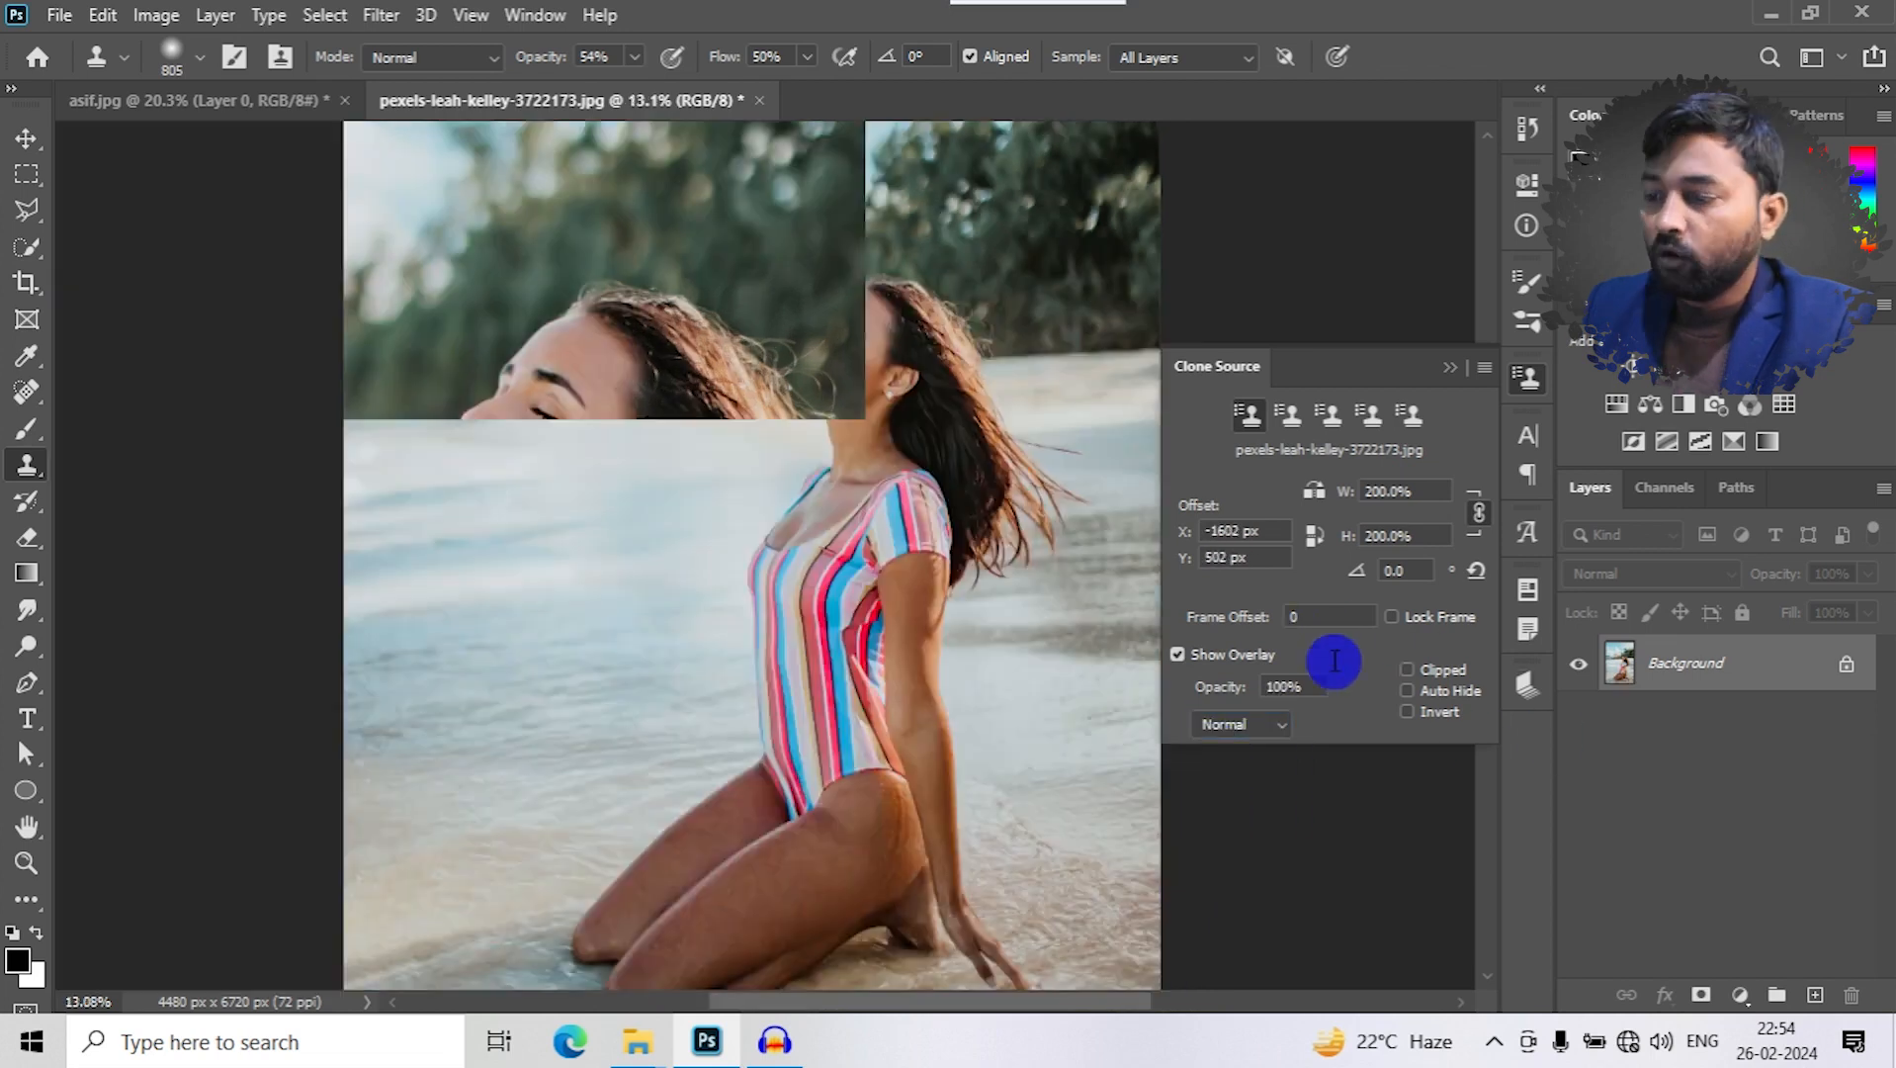
{"action": "left_click", "coordinate": [1413, 711]}
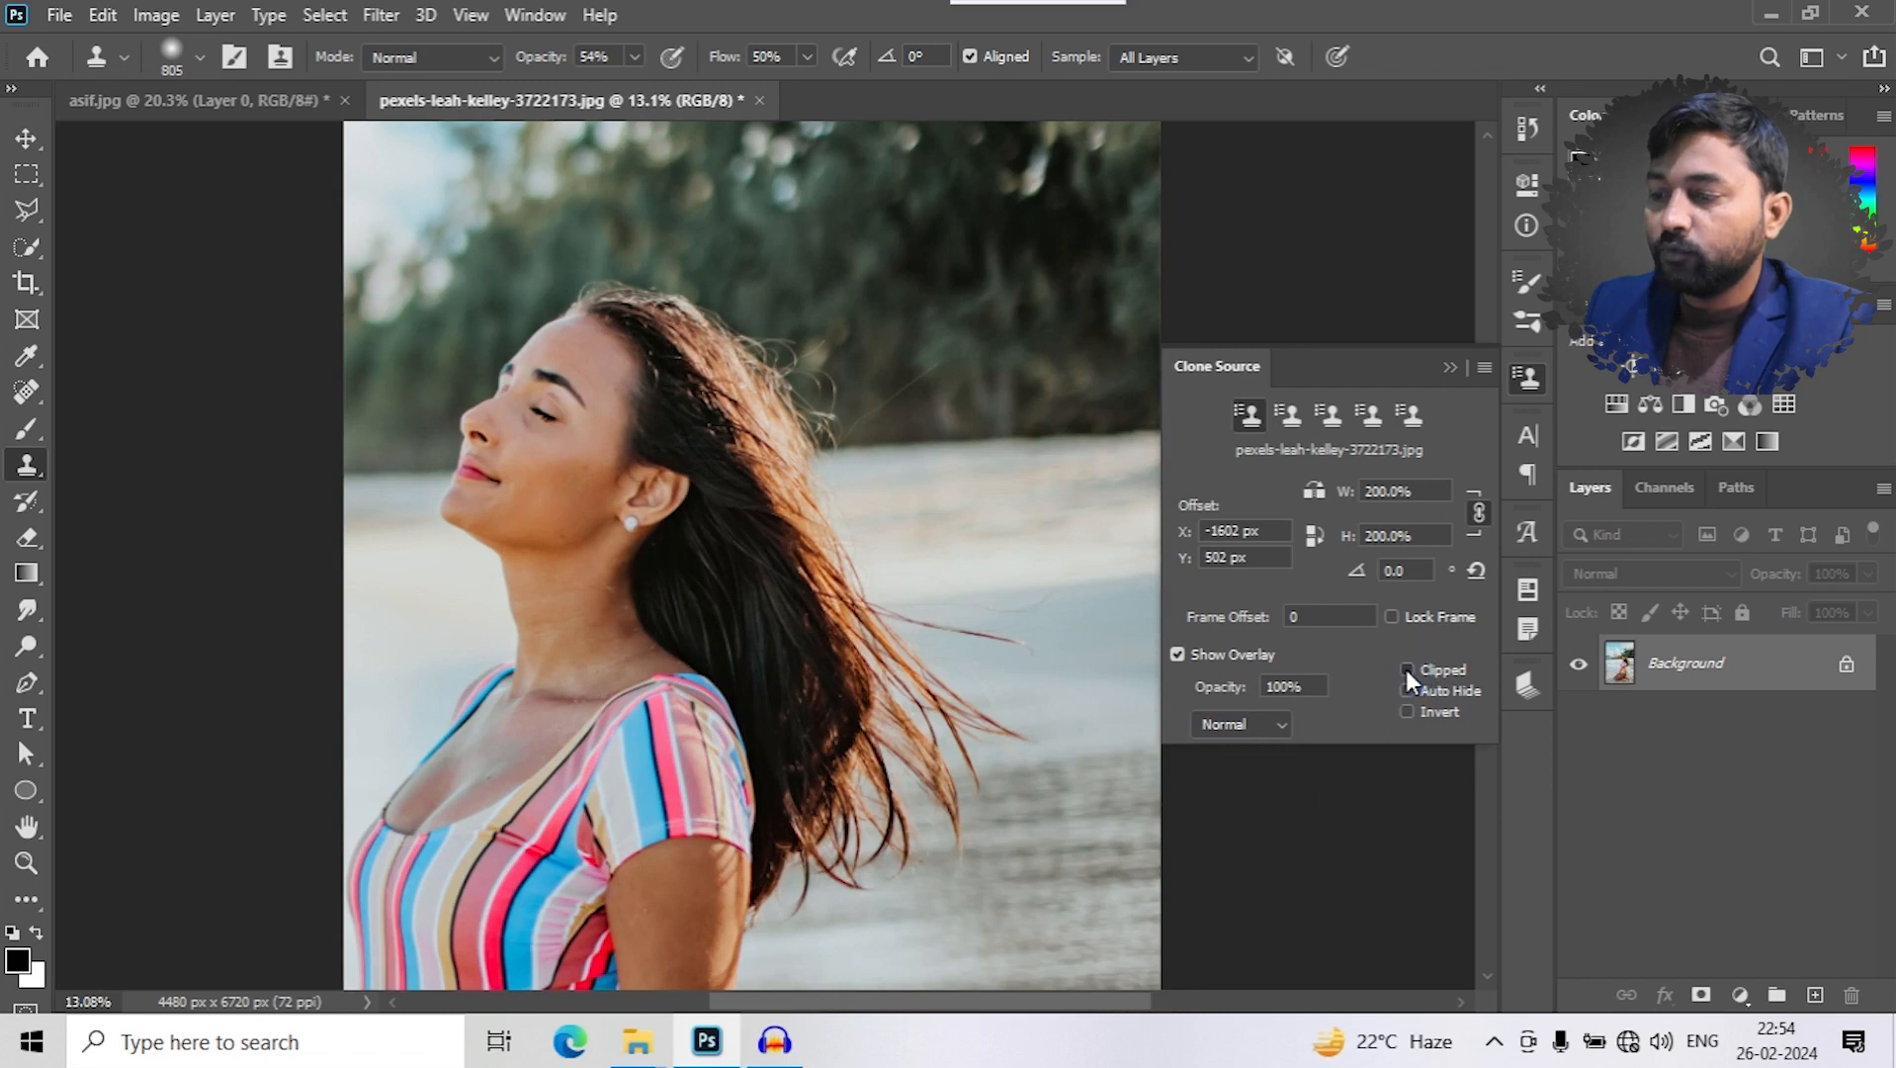
{"action": "left_click", "coordinate": [1407, 670]}
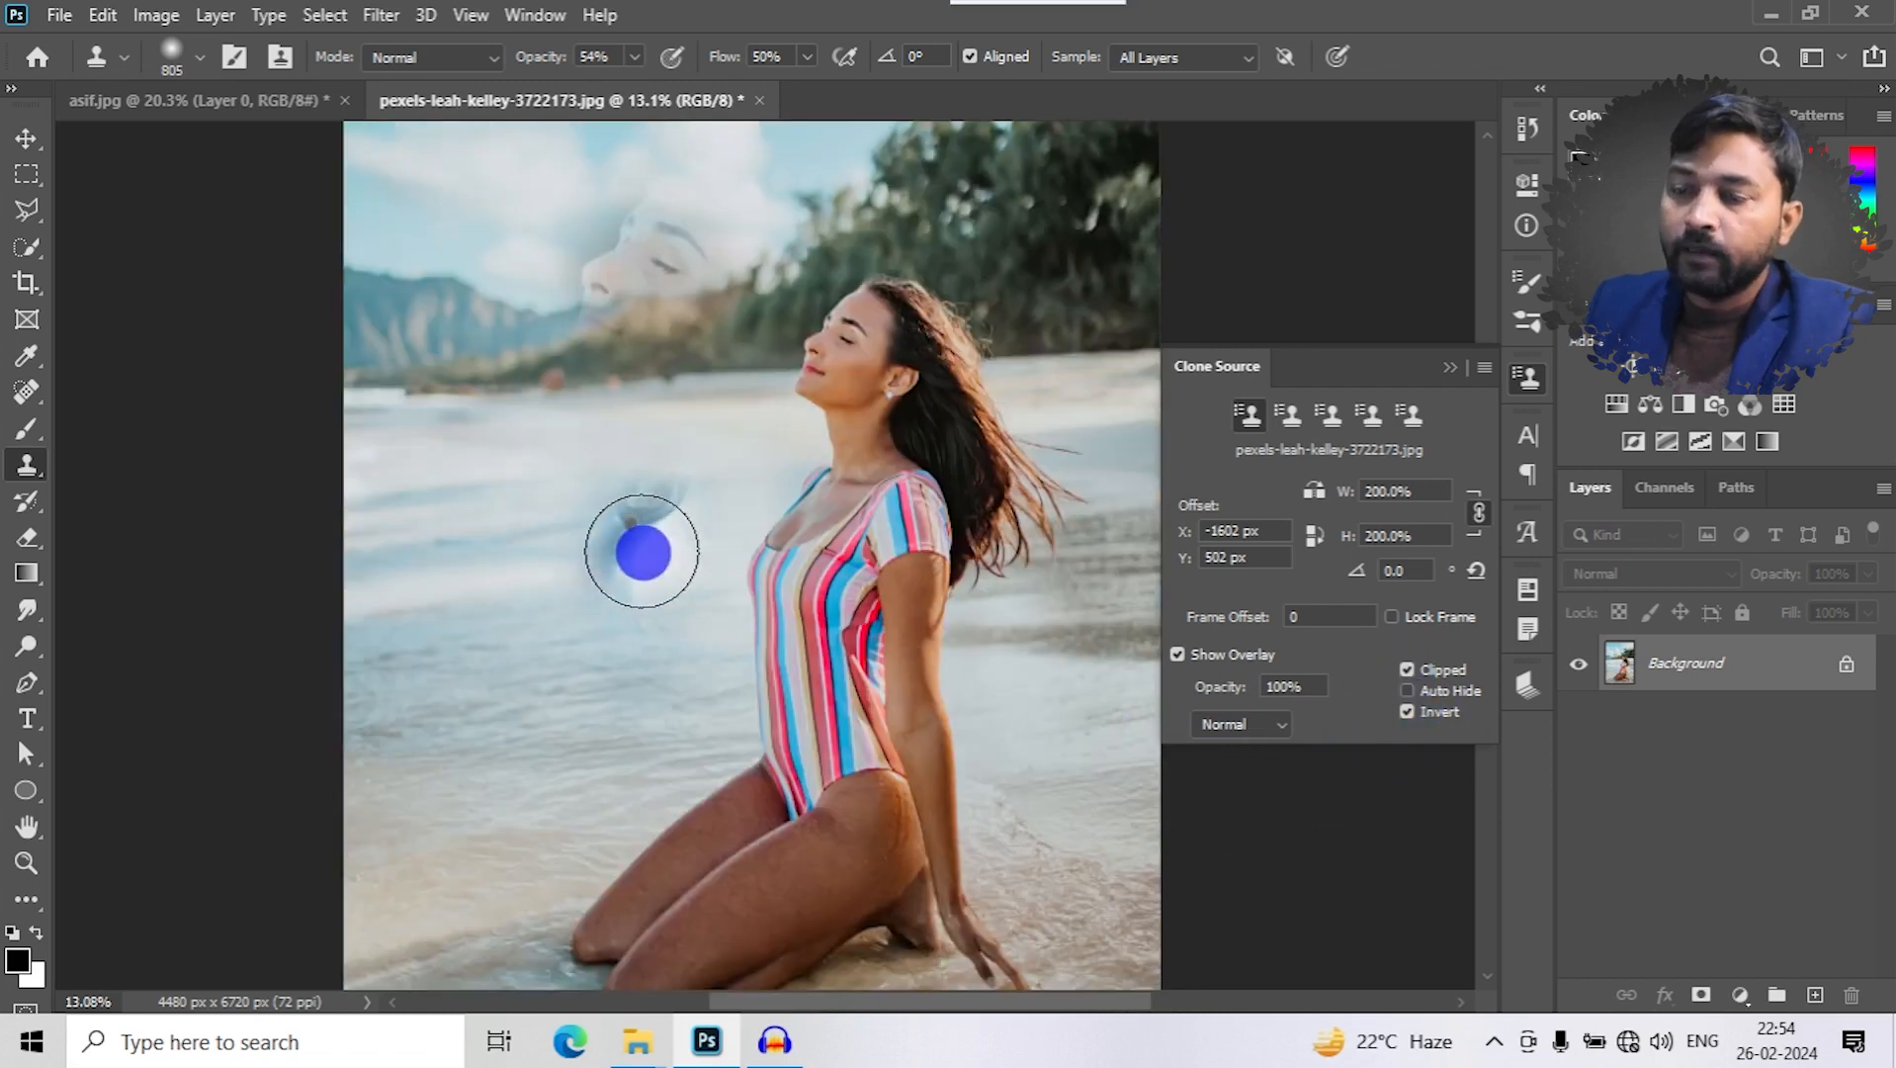
- Clone the woman's enlarged face and hair onto the water beside her using the inverted overlay
{"action": "scroll", "coordinate": [643, 550], "scroll_direction": "up", "scroll_amount": 2}
{"action": "mouse_move", "coordinate": [515, 554]}
{"action": "left_mouse_down"}
{"action": "mouse_move", "coordinate": [480, 600]}
{"action": "mouse_move", "coordinate": [508, 560]}
{"action": "left_mouse_up"}
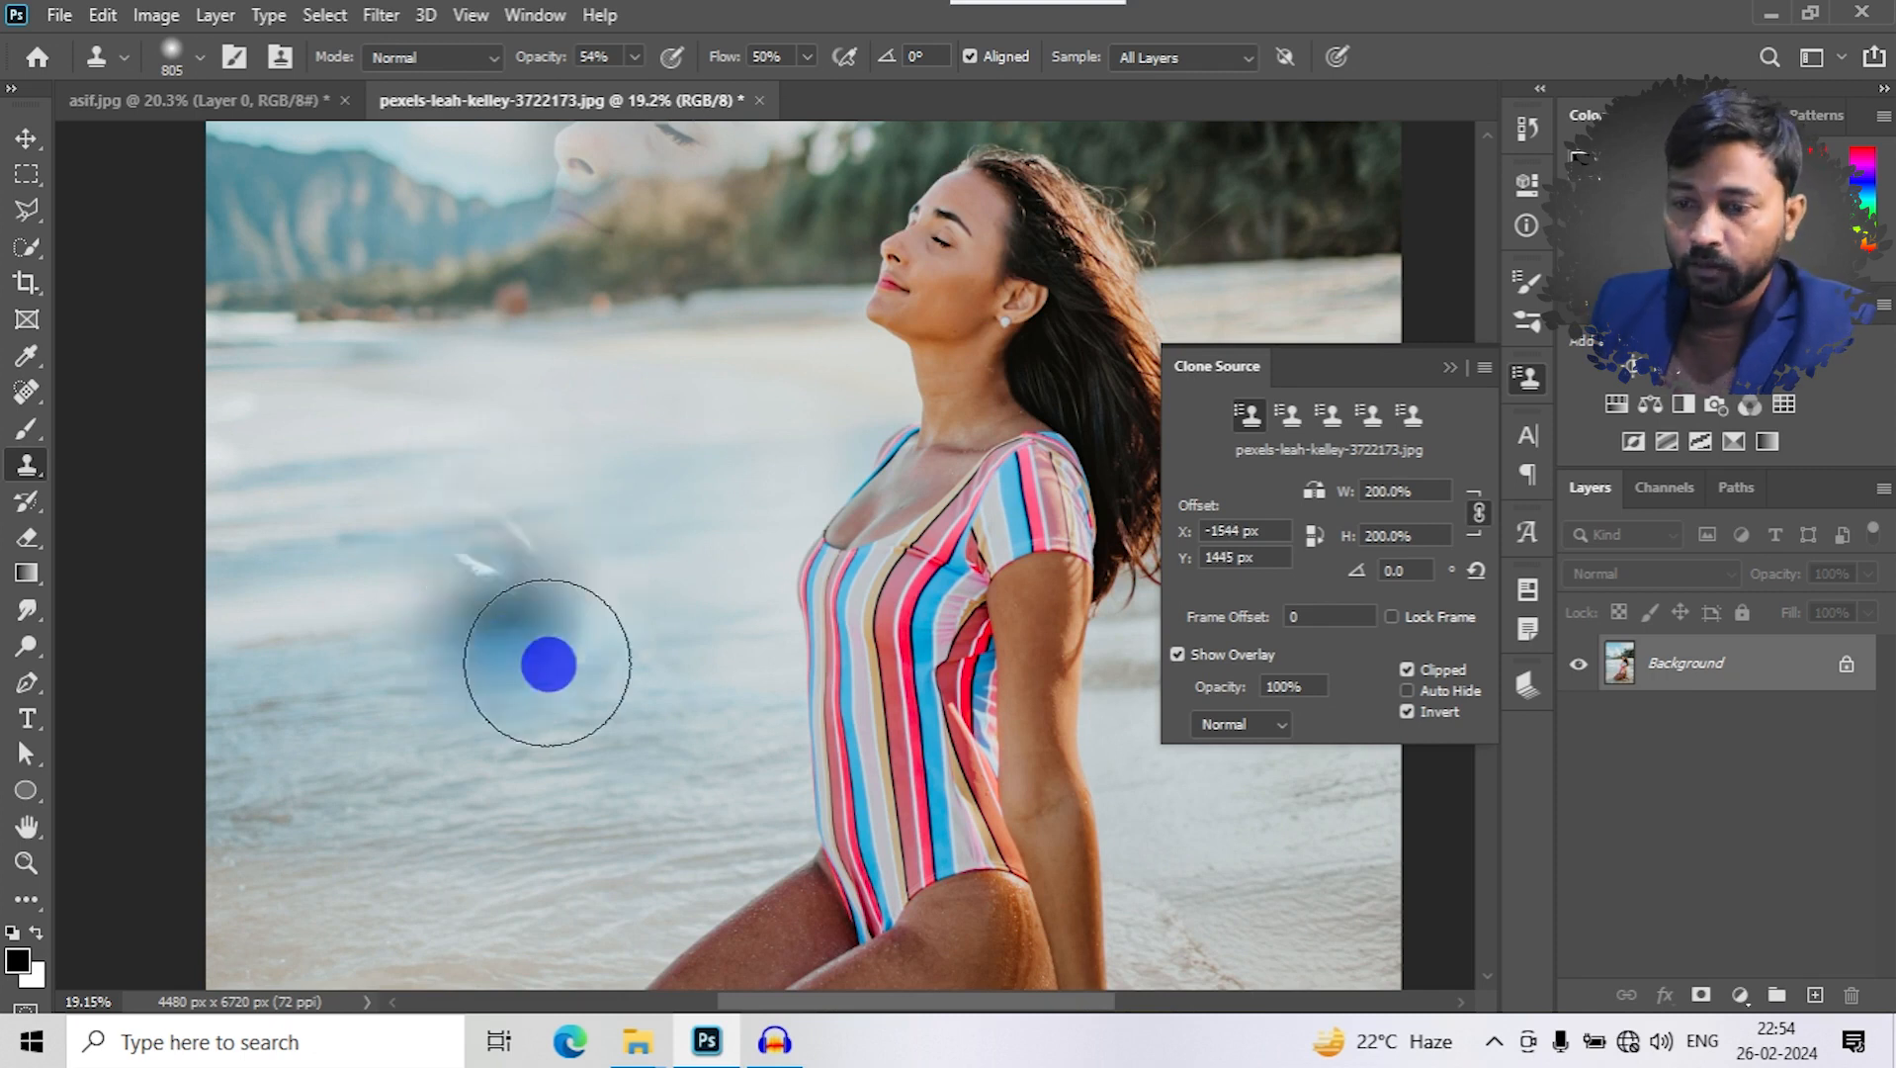
{"action": "mouse_move", "coordinate": [486, 580]}
{"action": "left_mouse_down"}
{"action": "mouse_move", "coordinate": [409, 421]}
{"action": "mouse_move", "coordinate": [330, 550]}
{"action": "mouse_move", "coordinate": [359, 548]}
{"action": "mouse_move", "coordinate": [465, 398]}
{"action": "mouse_move", "coordinate": [561, 437]}
{"action": "mouse_move", "coordinate": [514, 618]}
{"action": "mouse_move", "coordinate": [349, 642]}
{"action": "mouse_move", "coordinate": [392, 503]}
{"action": "mouse_move", "coordinate": [570, 407]}
{"action": "mouse_move", "coordinate": [607, 510]}
{"action": "mouse_move", "coordinate": [433, 656]}
{"action": "mouse_move", "coordinate": [351, 582]}
{"action": "mouse_move", "coordinate": [510, 501]}
{"action": "mouse_move", "coordinate": [585, 595]}
{"action": "left_mouse_up"}
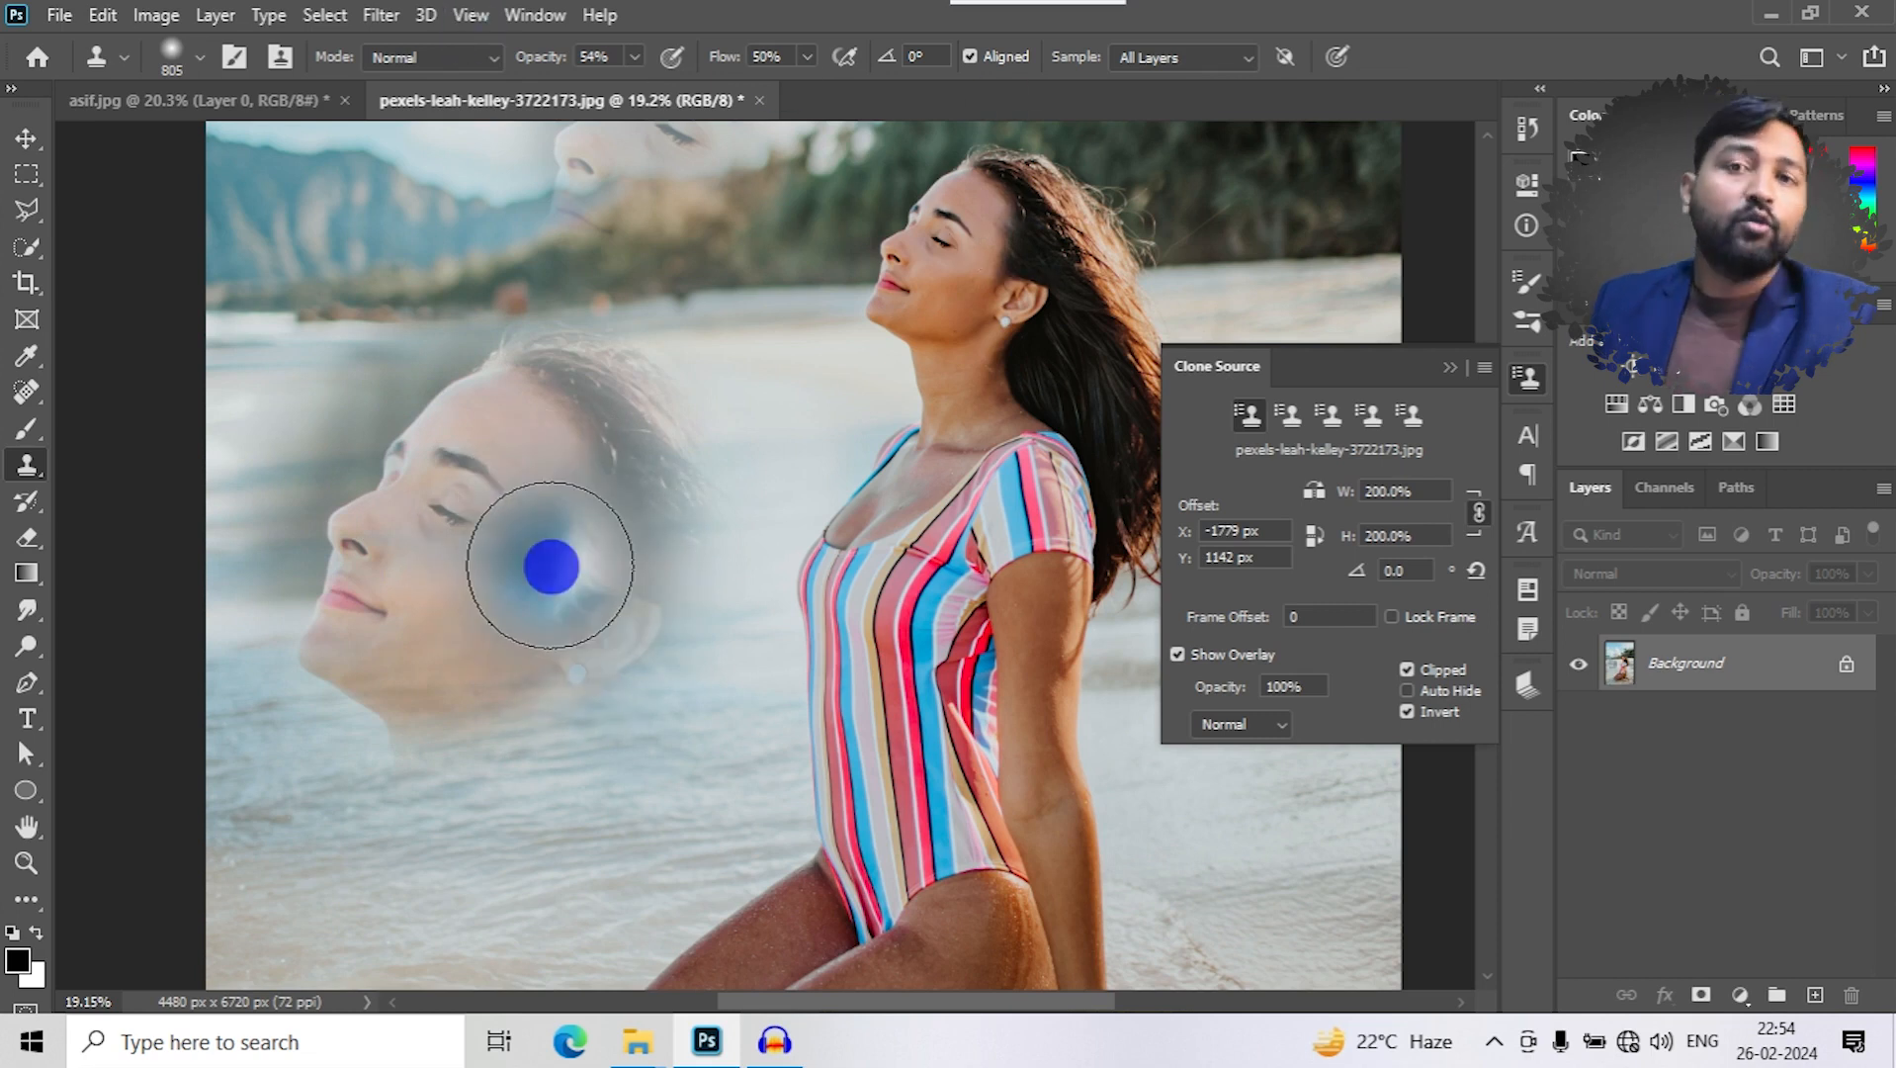